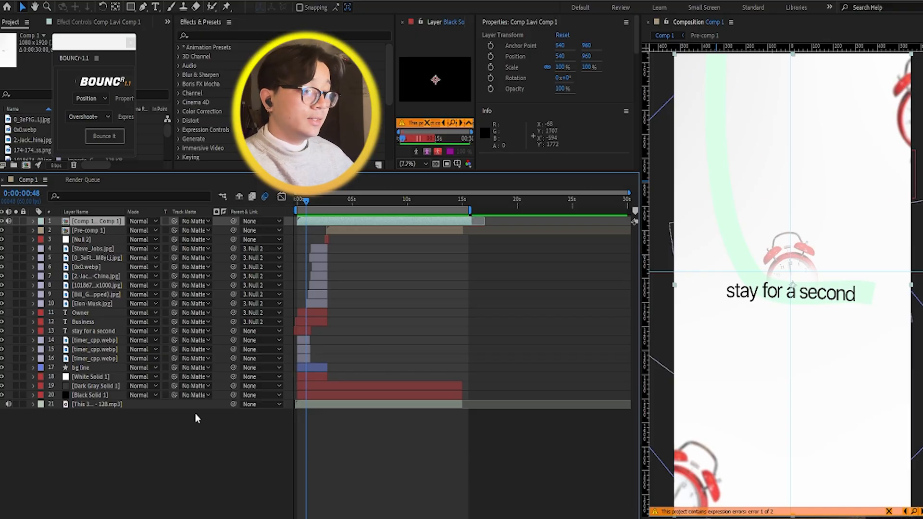
Step: Scrub the opening of Comp 1 to 0:00:00:29 and reveal the Position property of the lowest timer image layer
{"action": "left_click", "coordinate": [318, 387]}
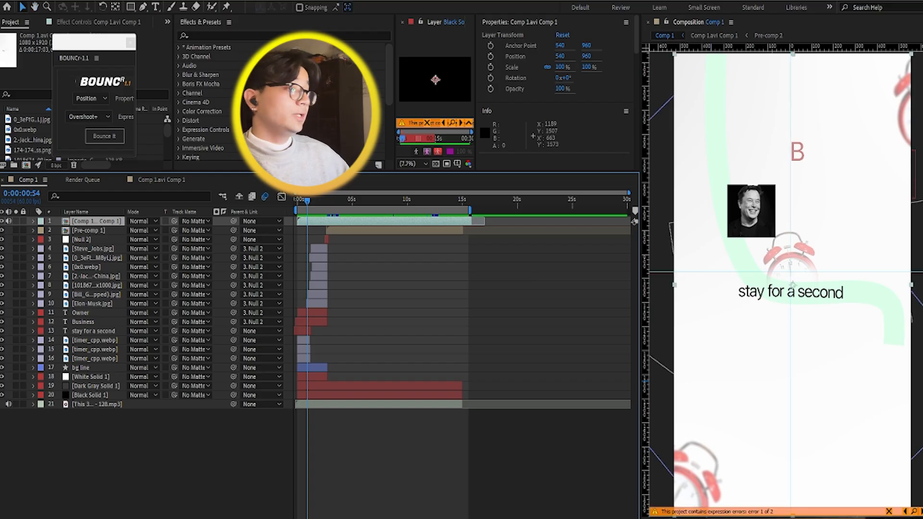
{"action": "left_click", "coordinate": [302, 200]}
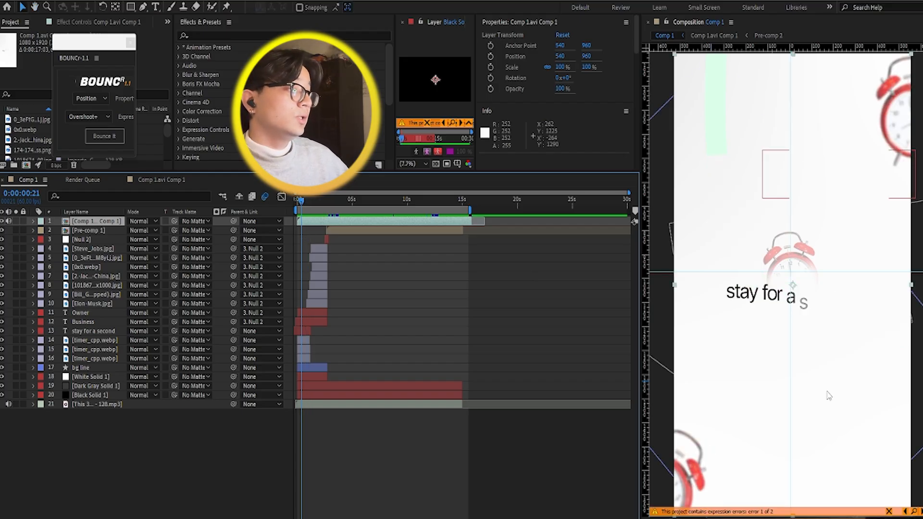
{"action": "left_click_drag", "start_coordinate": [299, 207], "coordinate": [301, 208]}
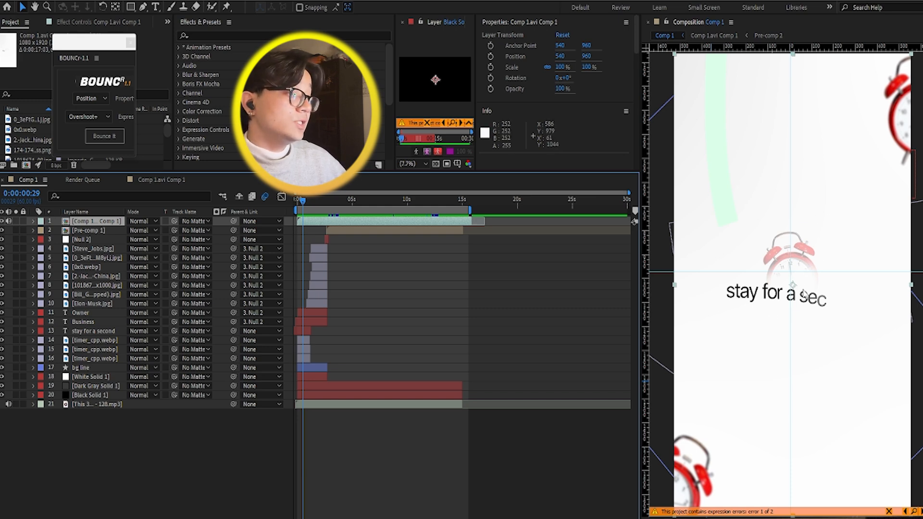
{"action": "key", "text": "p"}
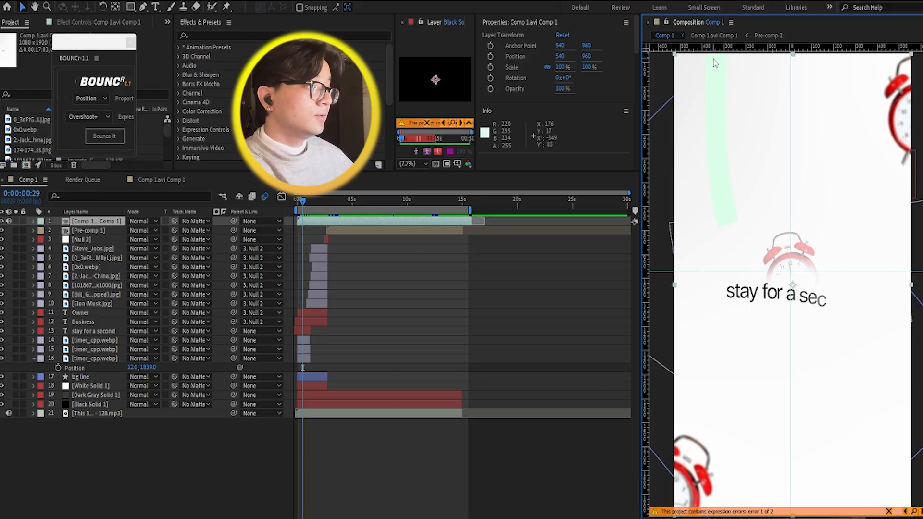
Step: Try drawing a four-point curved path with the Pen tool from the frame's upper edge past the central clock, and undo it
{"action": "left_click", "coordinate": [143, 6]}
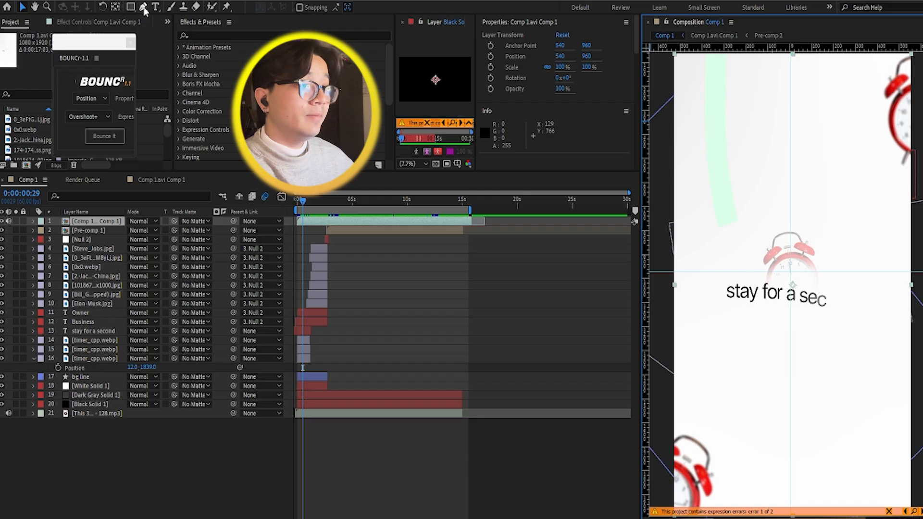
{"action": "left_click", "coordinate": [731, 60]}
{"action": "left_click", "coordinate": [752, 267]}
{"action": "left_click", "coordinate": [837, 259]}
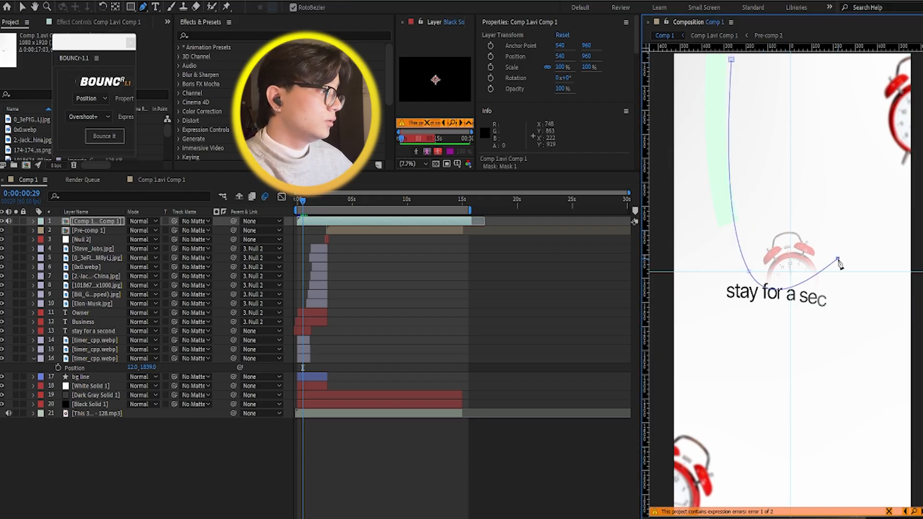
{"action": "left_click", "coordinate": [863, 490]}
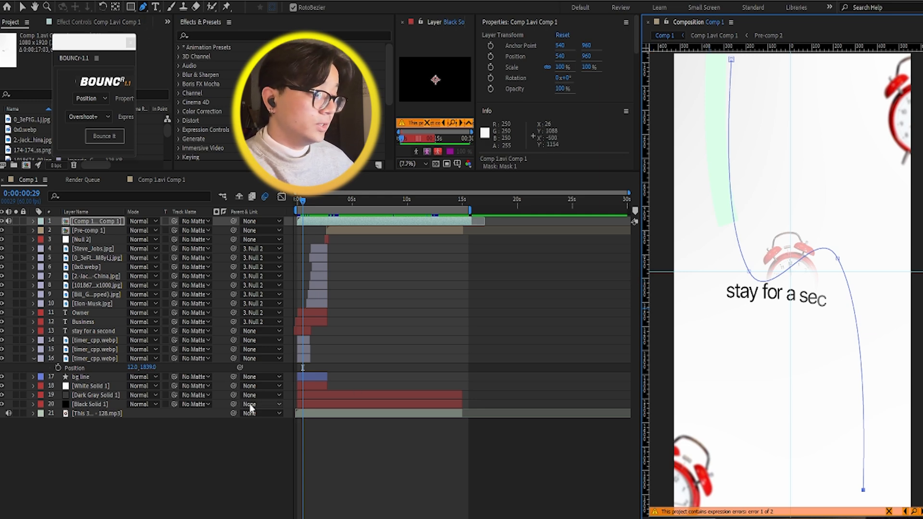
{"action": "key", "text": "ctrl+z"}
{"action": "key", "text": "ctrl+z"}
{"action": "key", "text": "ctrl+z"}
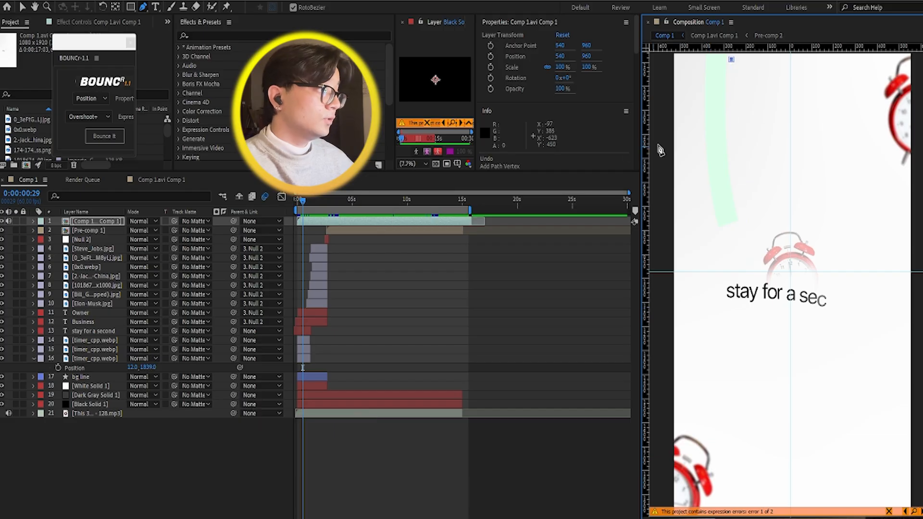
{"action": "key", "text": "ctrl+z"}
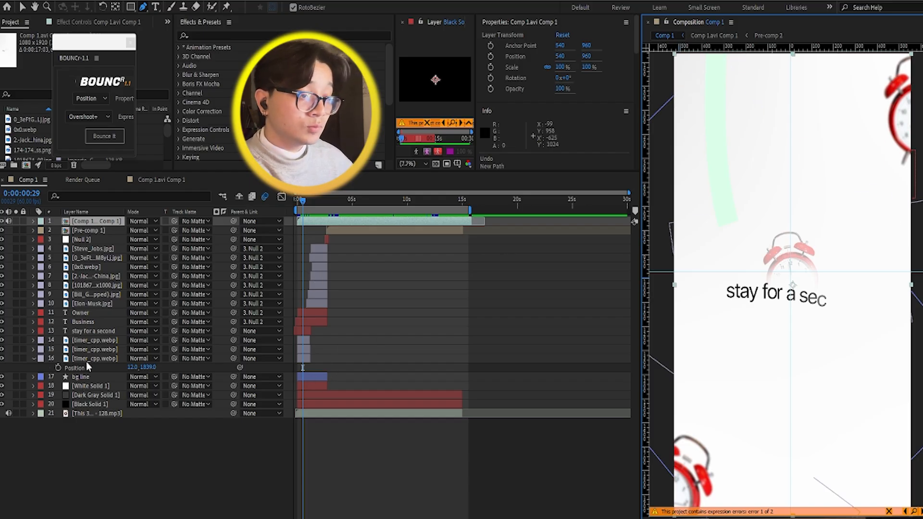
Step: Select the bg line shape layer and examine its full curved path across and beyond the frame
{"action": "left_click", "coordinate": [86, 378]}
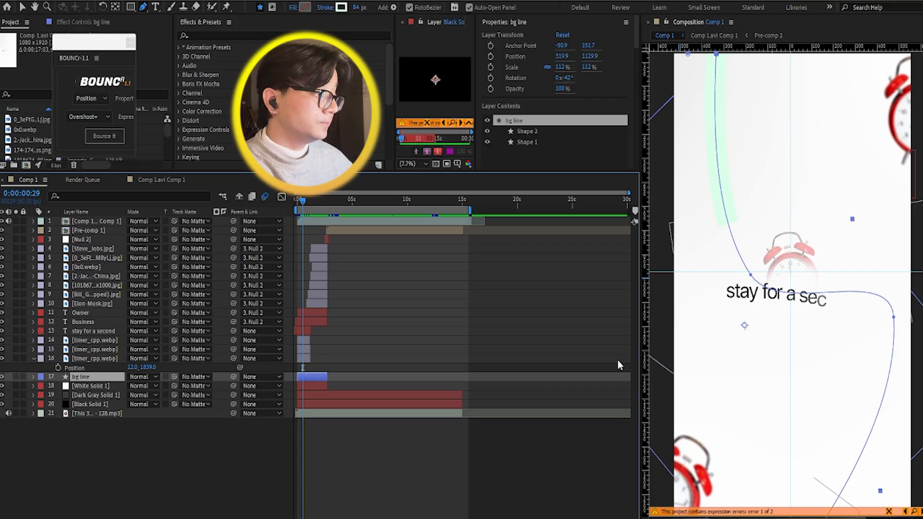
{"action": "scroll", "coordinate": [713, 375], "scroll_direction": "down", "scroll_amount": 4}
{"action": "scroll", "coordinate": [715, 376], "scroll_direction": "up", "scroll_amount": 3}
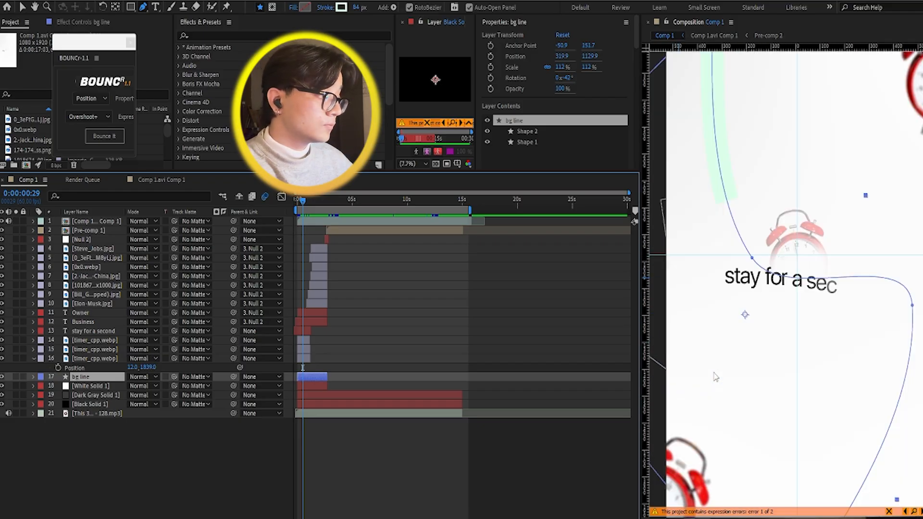
{"action": "scroll", "coordinate": [716, 376], "scroll_direction": "down", "scroll_amount": 3}
{"action": "scroll", "coordinate": [717, 374], "scroll_direction": "up", "scroll_amount": 2}
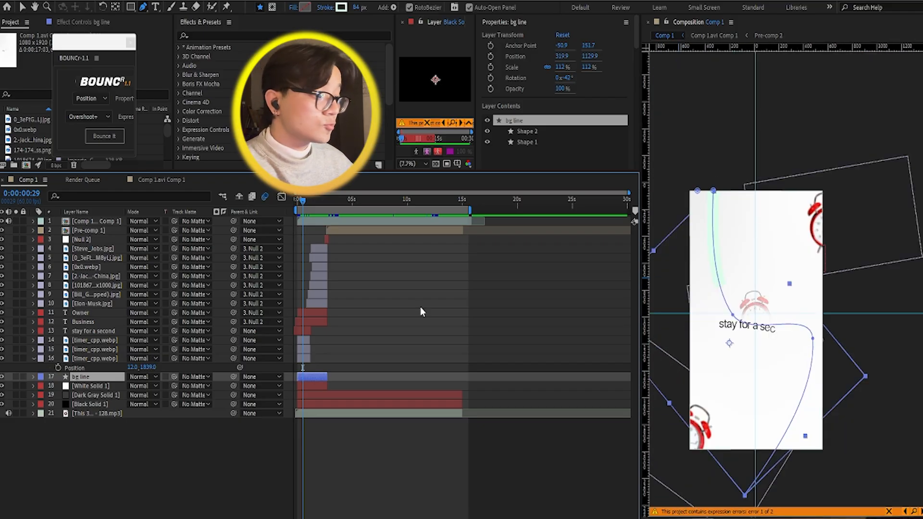
{"action": "left_click", "coordinate": [96, 433]}
{"action": "key", "text": "v"}
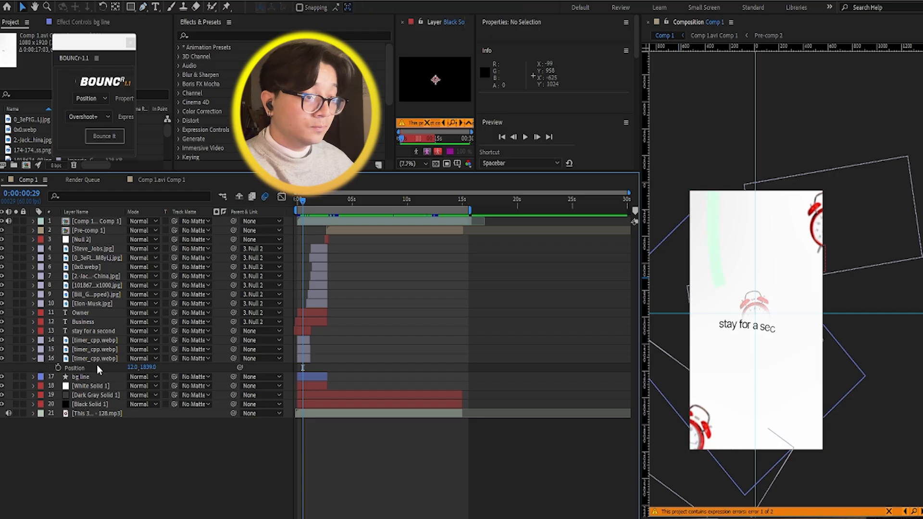
{"action": "left_click", "coordinate": [88, 378]}
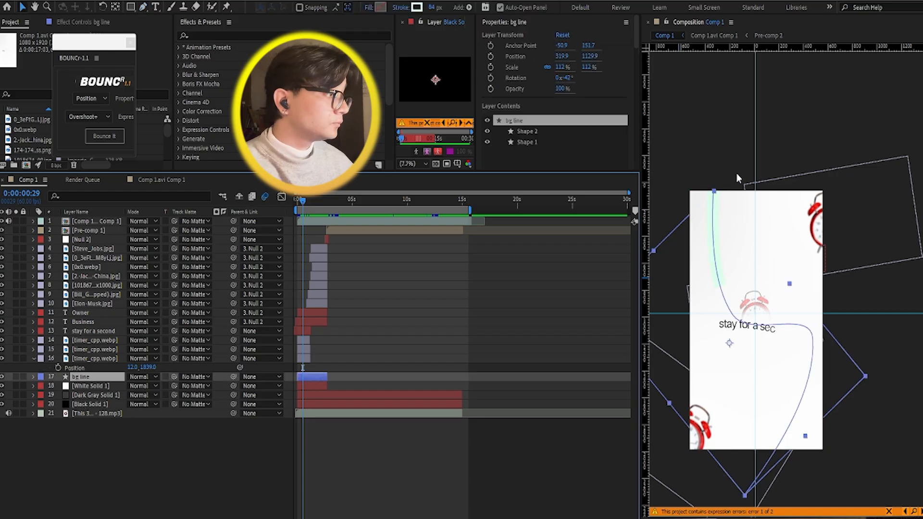
{"action": "left_click", "coordinate": [718, 167]}
{"action": "left_click", "coordinate": [715, 216]}
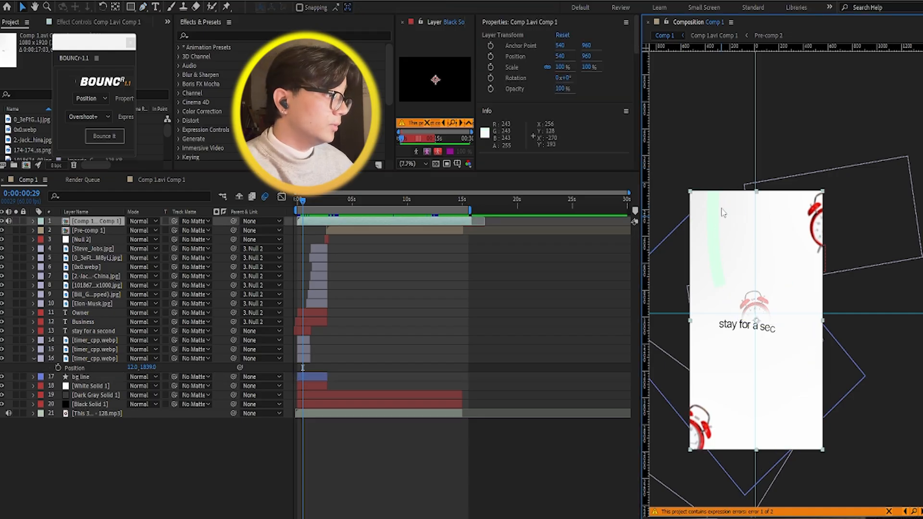
Step: Preview the line and title animation from 0:00:00:29 and return the playhead to the start of the composition
{"action": "key", "text": "space"}
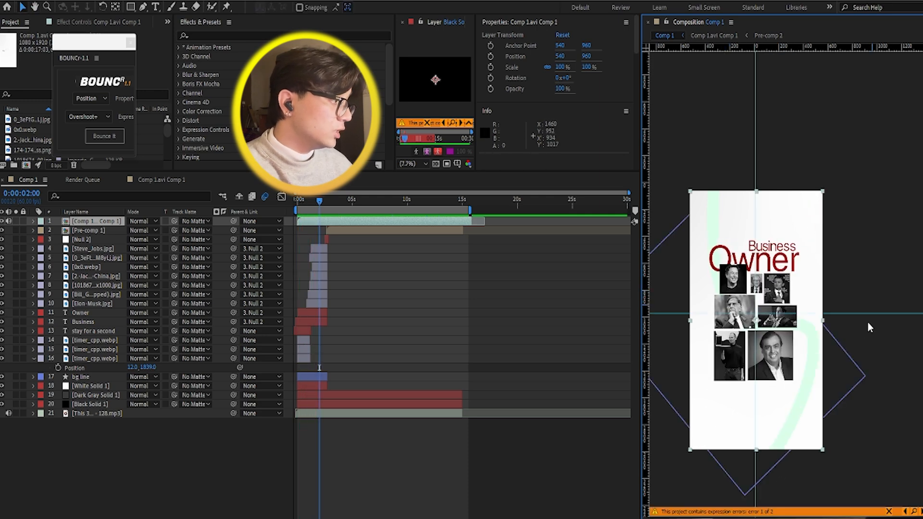
{"action": "key", "text": "space"}
{"action": "left_click_drag", "start_coordinate": [307, 201], "coordinate": [268, 202]}
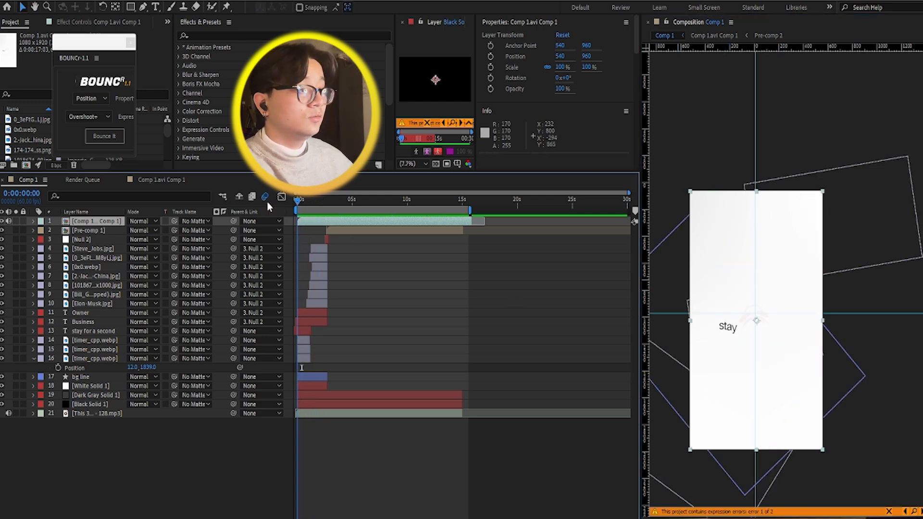
Step: Play the opening from the start and scrub back to 0:00:01:09 to examine how the photos and title text appear
{"action": "scroll", "coordinate": [299, 323], "scroll_direction": "up", "scroll_amount": 5}
{"action": "scroll", "coordinate": [301, 324], "scroll_direction": "down", "scroll_amount": 8}
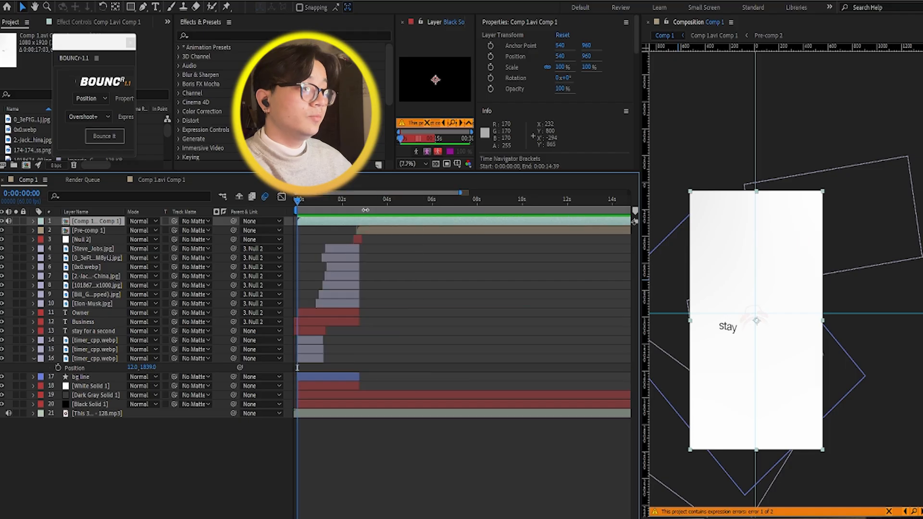
{"action": "key", "text": "space"}
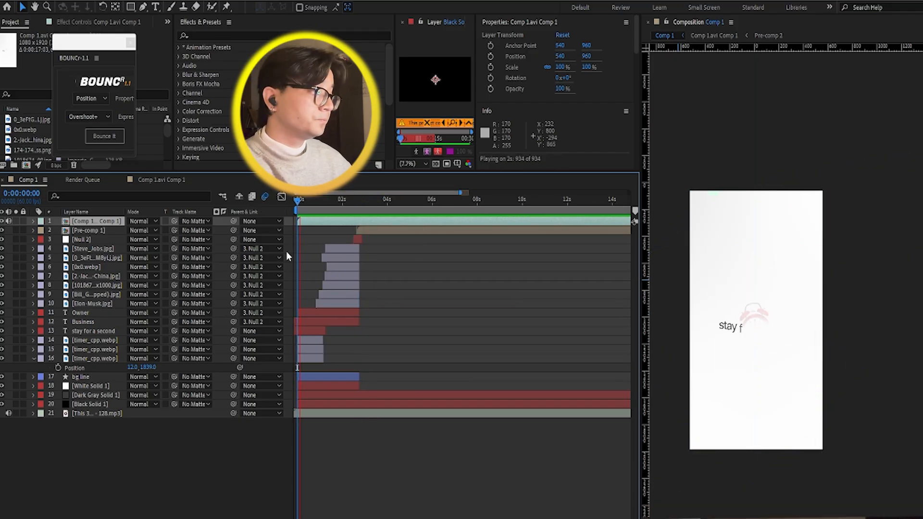
{"action": "scroll", "coordinate": [304, 290], "scroll_direction": "up", "scroll_amount": 4}
{"action": "scroll", "coordinate": [327, 293], "scroll_direction": "down", "scroll_amount": 3}
{"action": "key", "text": "space"}
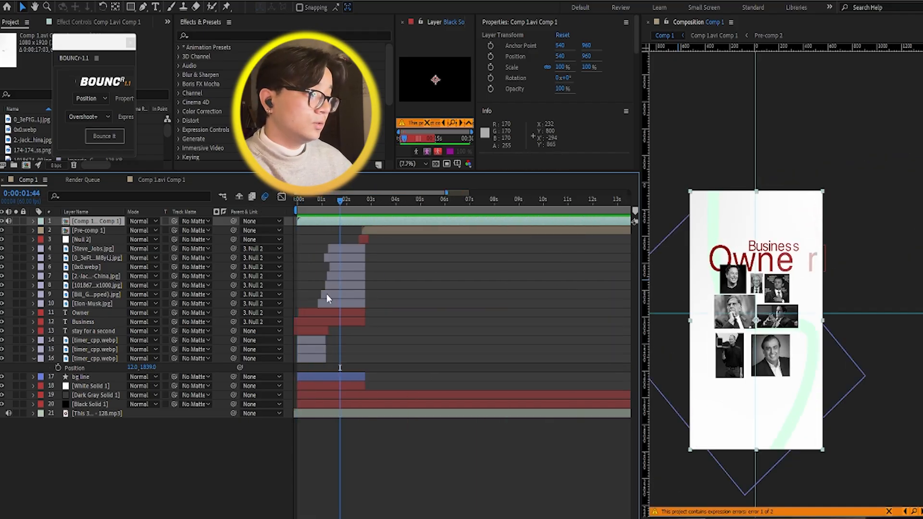
{"action": "scroll", "coordinate": [322, 267], "scroll_direction": "up", "scroll_amount": 1}
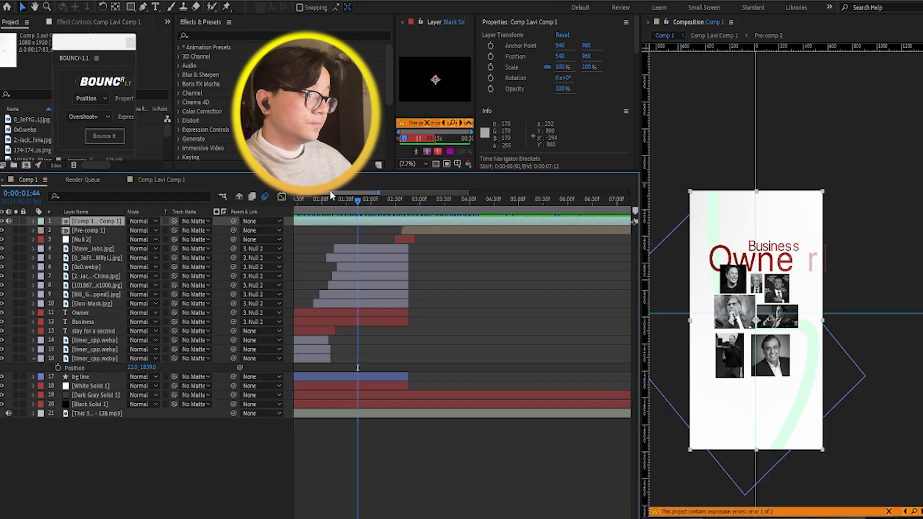
{"action": "left_click_drag", "start_coordinate": [329, 194], "coordinate": [354, 207]}
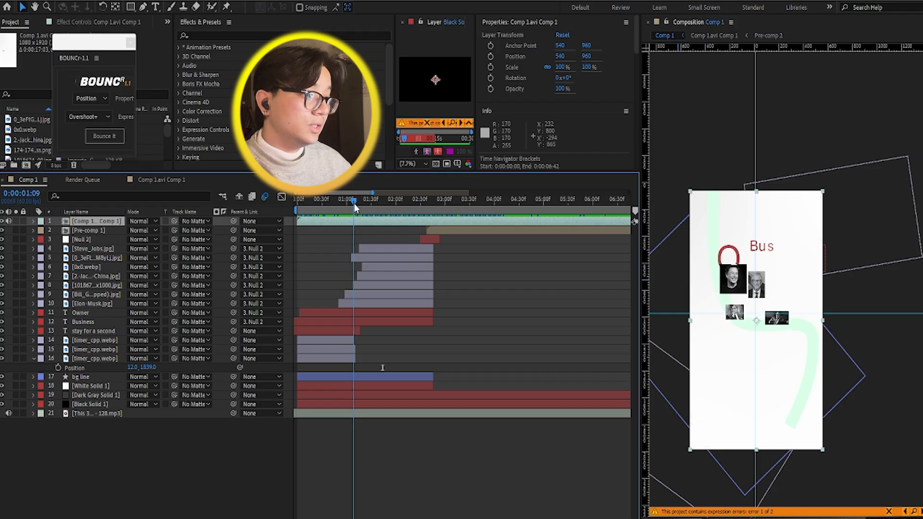
Step: Reposition the floating BOUNCr panel over the project area and enlarge it until its Property and Expression labels are fully visible
{"action": "left_click_drag", "start_coordinate": [88, 43], "coordinate": [131, 92]}
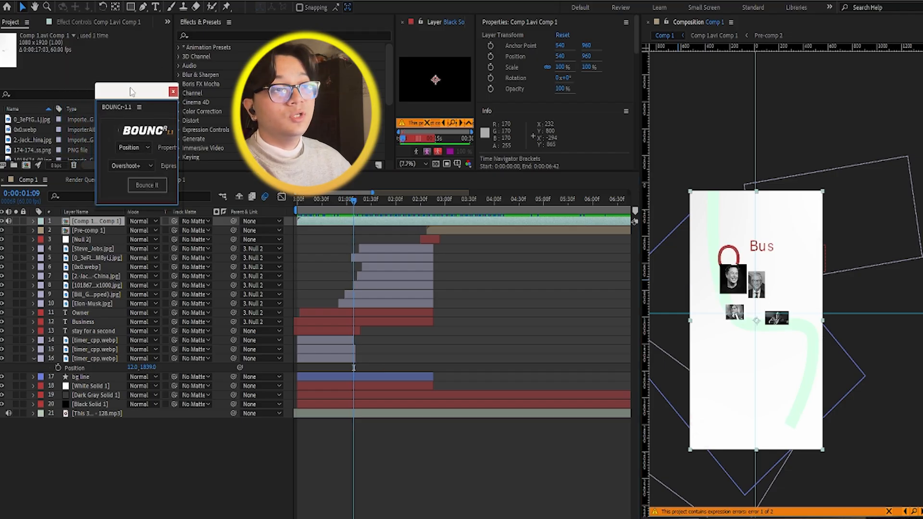
{"action": "left_click_drag", "start_coordinate": [178, 130], "coordinate": [211, 129]}
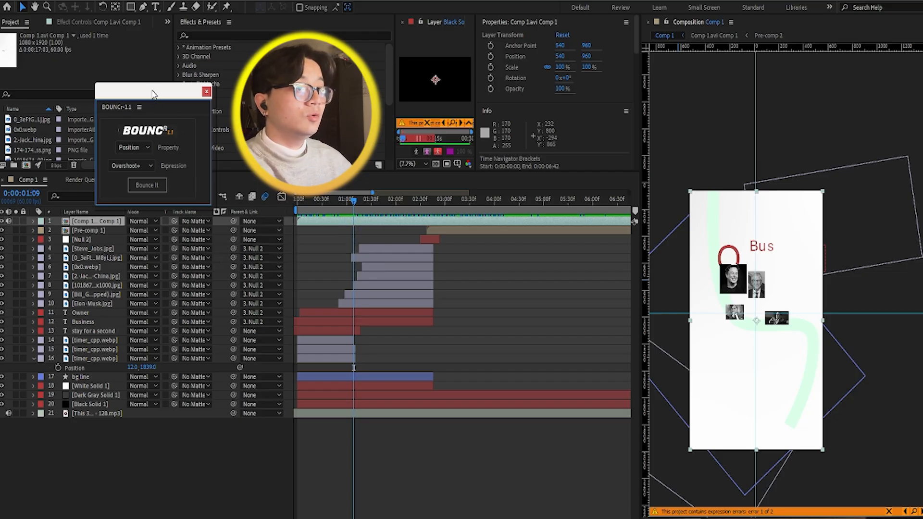
{"action": "left_click_drag", "start_coordinate": [153, 90], "coordinate": [152, 35]}
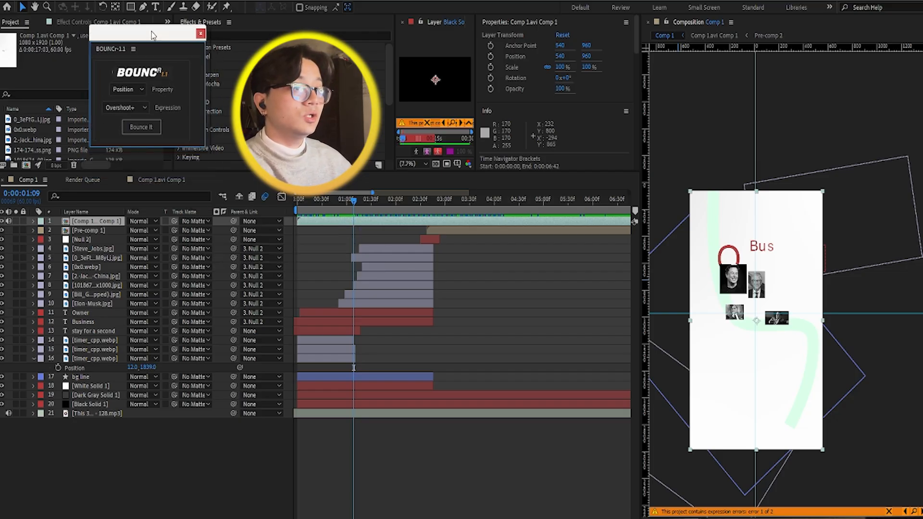
{"action": "left_click_drag", "start_coordinate": [155, 146], "coordinate": [155, 167]}
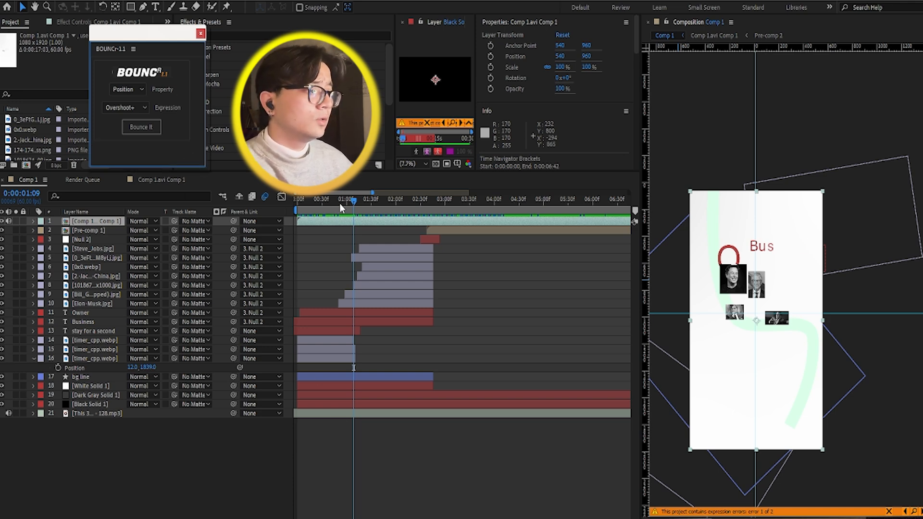
Step: Go to 0:00:00:53 and select the Elon-Musk.jpg layer to examine where it starts in the timeline
{"action": "mouse_move", "coordinate": [340, 204]}
{"action": "left_mouse_down"}
{"action": "mouse_move", "coordinate": [331, 203]}
{"action": "mouse_move", "coordinate": [341, 203]}
{"action": "left_mouse_up"}
{"action": "scroll", "coordinate": [340, 261], "scroll_direction": "up", "scroll_amount": 2}
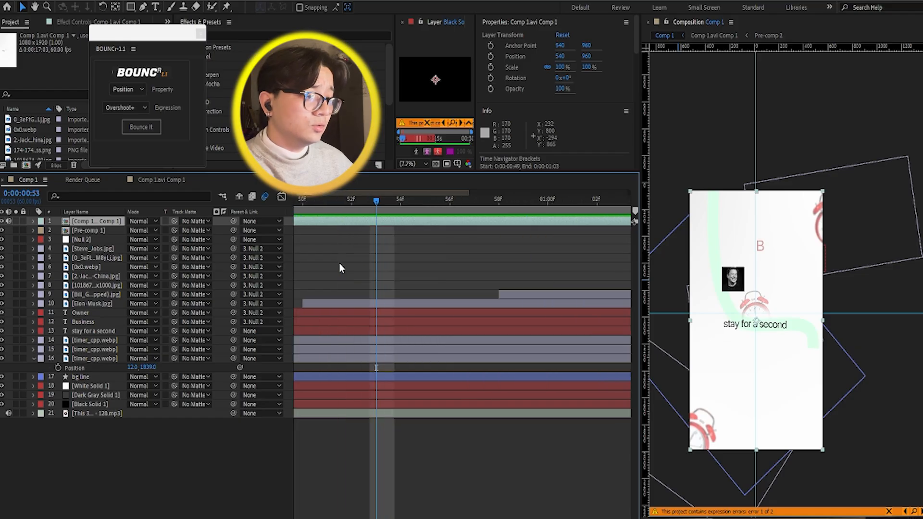
{"action": "left_click", "coordinate": [110, 304]}
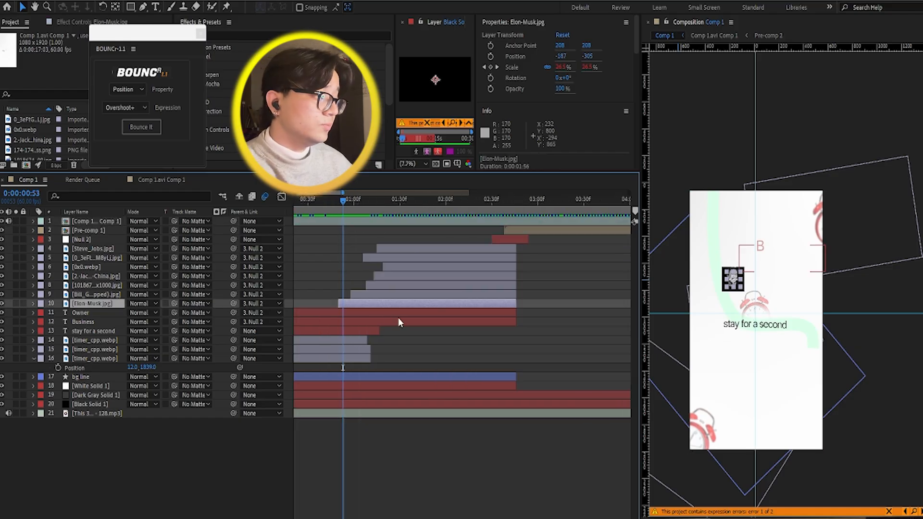
{"action": "scroll", "coordinate": [409, 335], "scroll_direction": "up", "scroll_amount": 4}
{"action": "scroll", "coordinate": [409, 332], "scroll_direction": "down", "scroll_amount": 5}
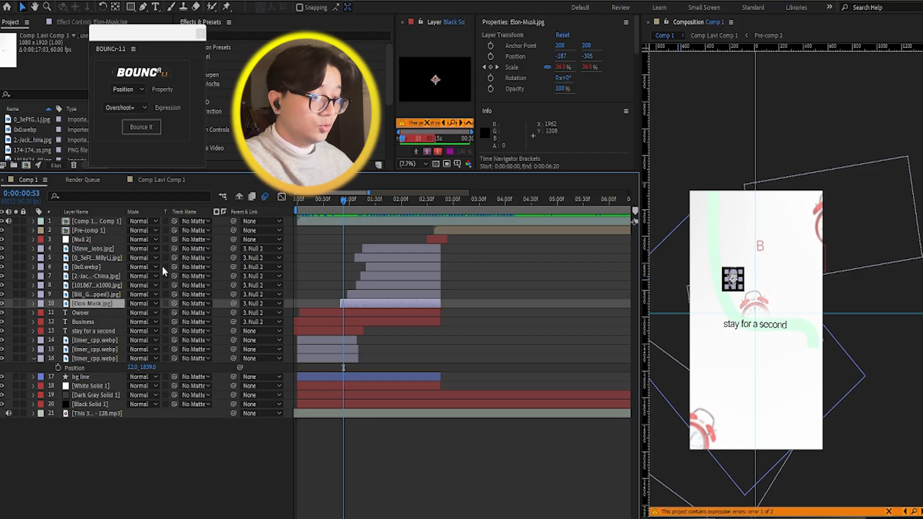
Step: Reveal the Elon-Musk.jpg layer's Scale keyframes, examine their timing, and move the playhead to 0:00:00:49
{"action": "key", "text": "p"}
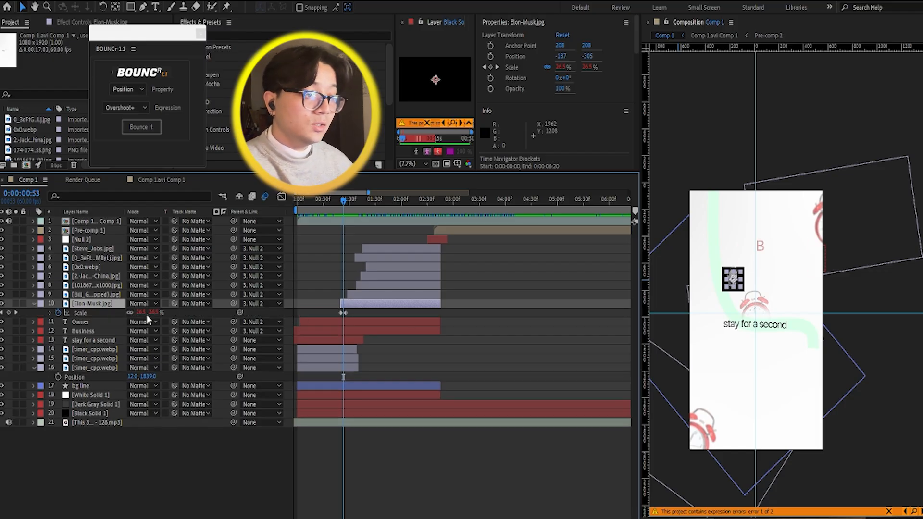
{"action": "key", "text": "s"}
{"action": "scroll", "coordinate": [343, 315], "scroll_direction": "up", "scroll_amount": 2}
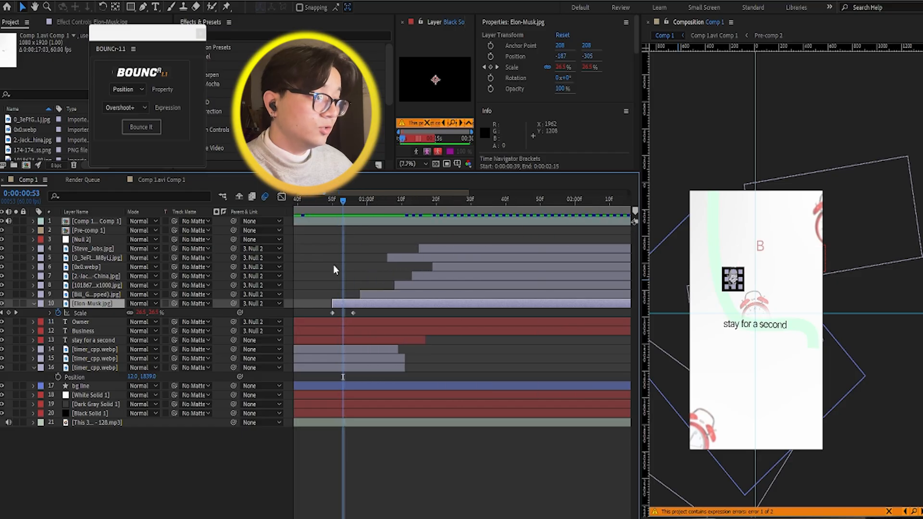
{"action": "mouse_move", "coordinate": [343, 201]}
{"action": "left_mouse_down"}
{"action": "mouse_move", "coordinate": [326, 201]}
{"action": "mouse_move", "coordinate": [343, 201]}
{"action": "left_mouse_up"}
{"action": "scroll", "coordinate": [338, 327], "scroll_direction": "up", "scroll_amount": 3}
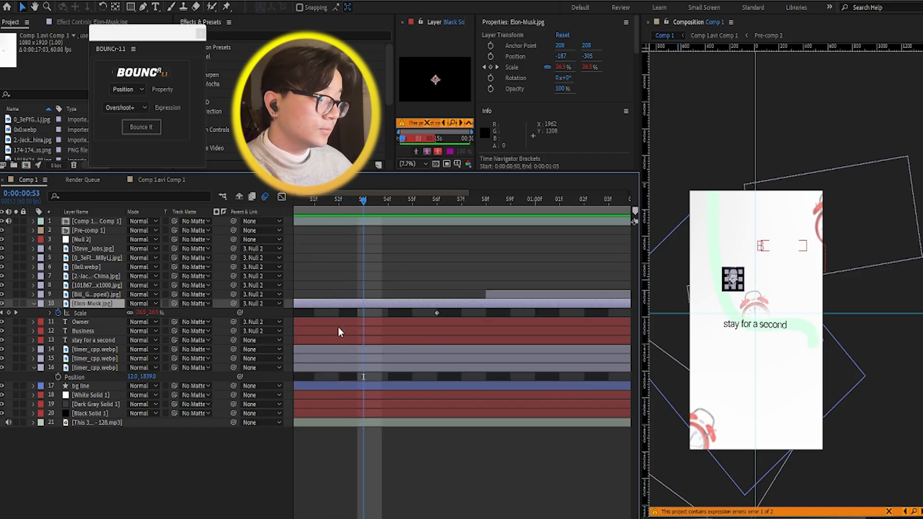
{"action": "scroll", "coordinate": [351, 316], "scroll_direction": "down", "scroll_amount": 3}
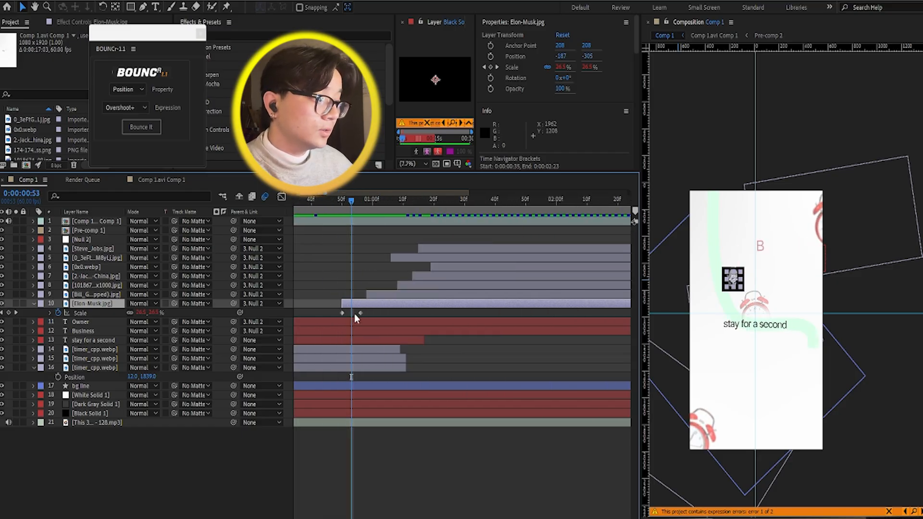
{"action": "left_click", "coordinate": [339, 201]}
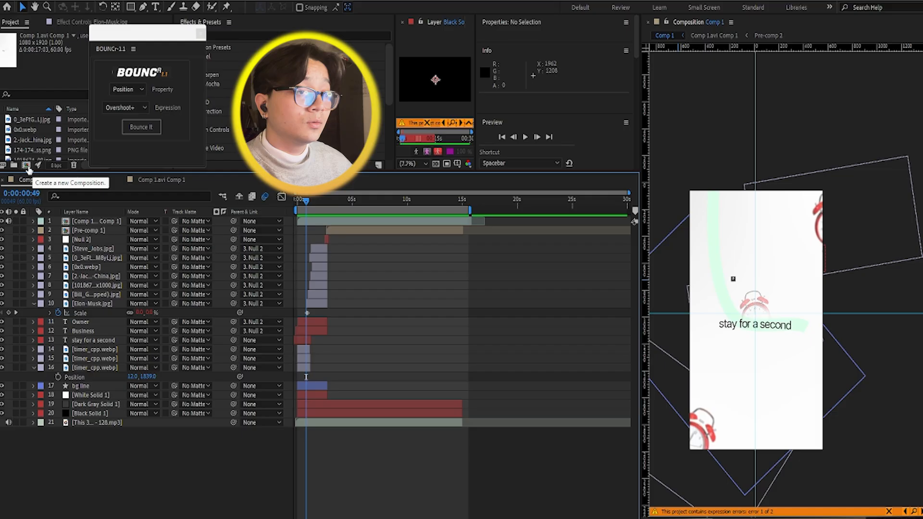
Step: Create a new 1080 x 1920 composition at 60 fps with a duration of 0:00:17:03 and a black background
{"action": "left_click", "coordinate": [26, 165]}
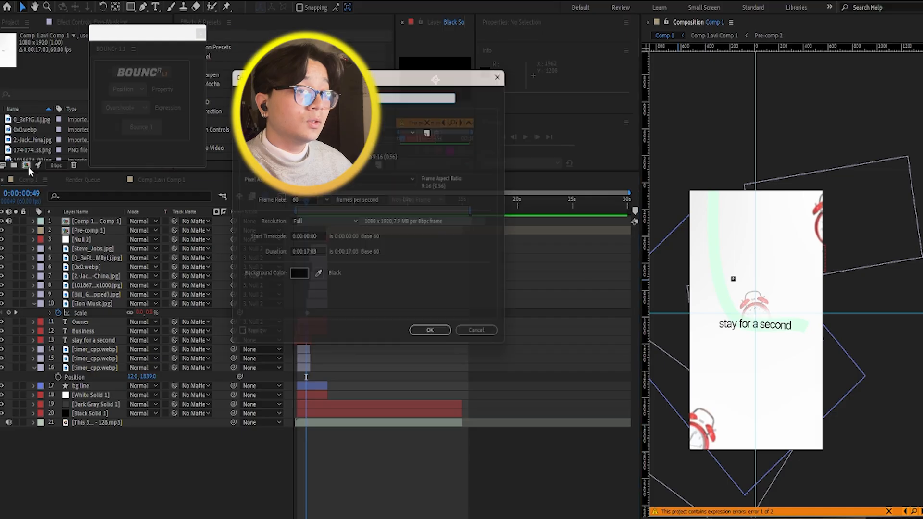
{"action": "left_click", "coordinate": [435, 338]}
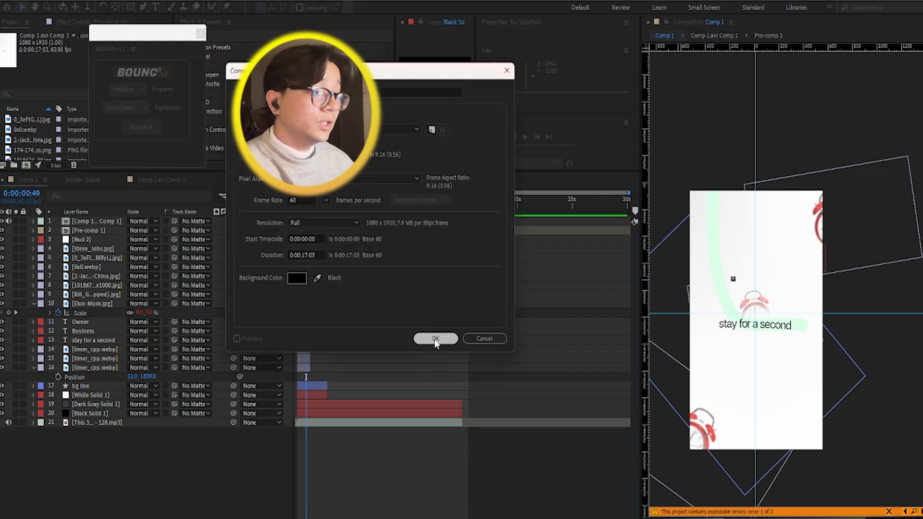
Step: Add a white solid filling the whole composition as background and move the floating BOUNCr panel off the effects list
{"action": "right_click", "coordinate": [187, 295]}
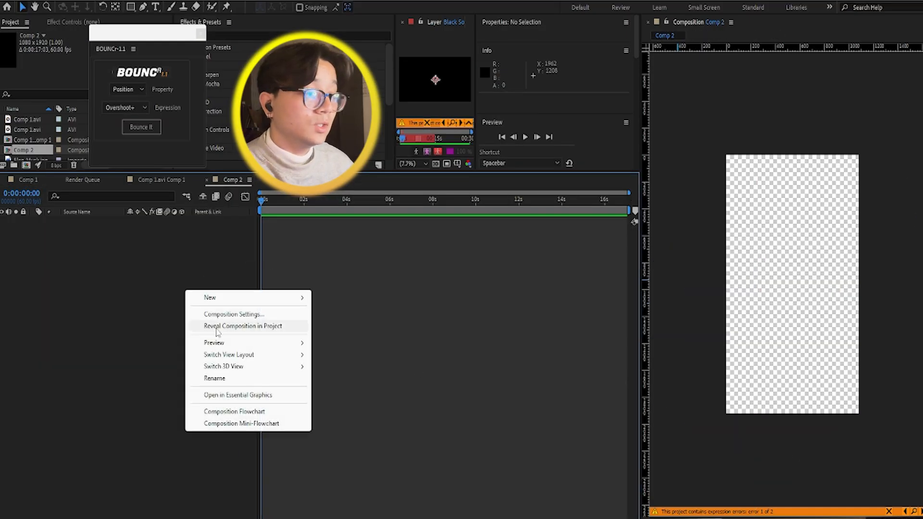
{"action": "mouse_move", "coordinate": [269, 298]}
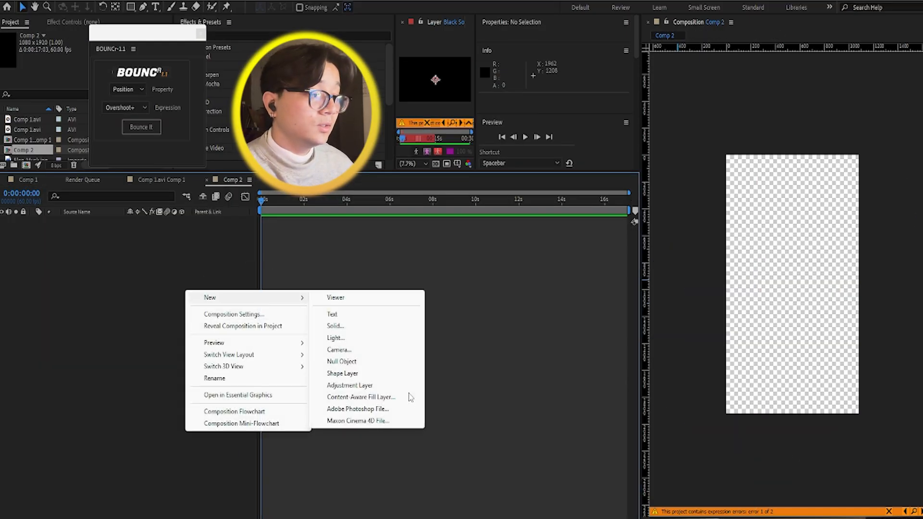
{"action": "left_click", "coordinate": [350, 325]}
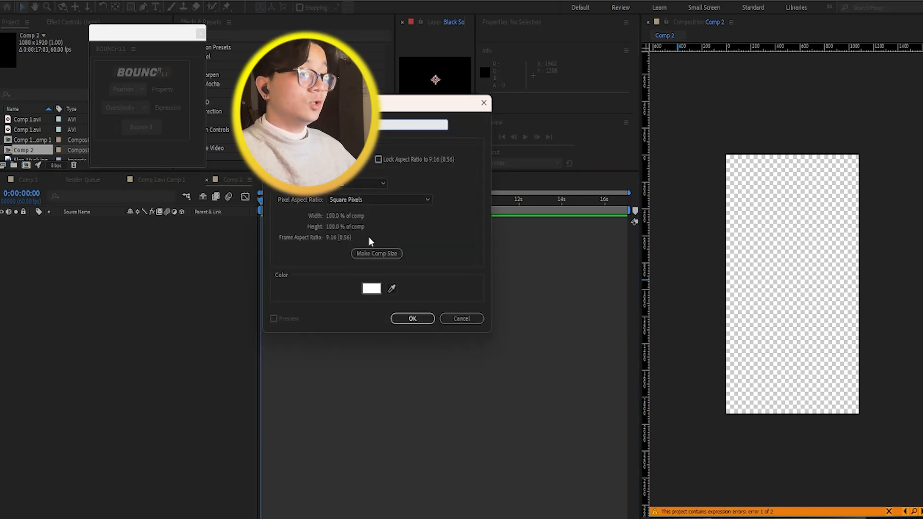
{"action": "left_click", "coordinate": [409, 318]}
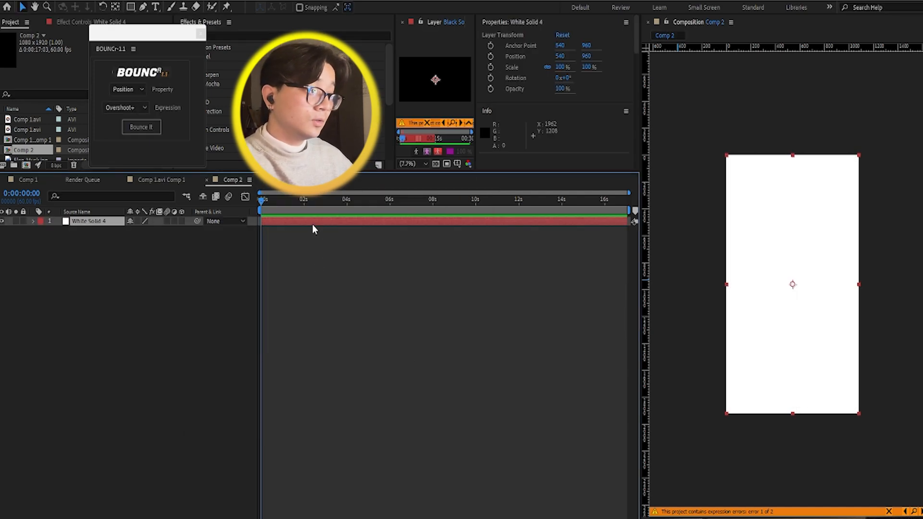
{"action": "left_click_drag", "start_coordinate": [158, 33], "coordinate": [75, 16]}
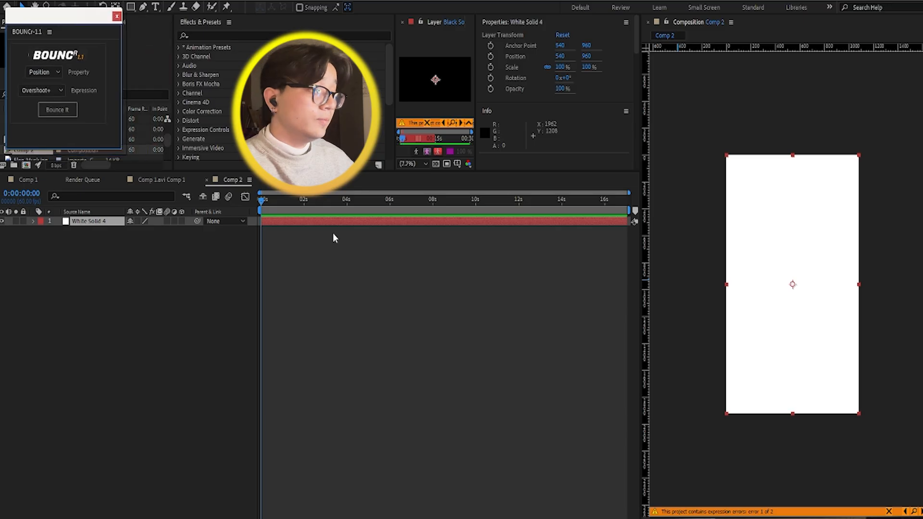
Step: Draw an open S-shaped RotoBezier path with the Pen tool through four points, from the composition's upper edge to its lower edge
{"action": "left_click", "coordinate": [664, 513]}
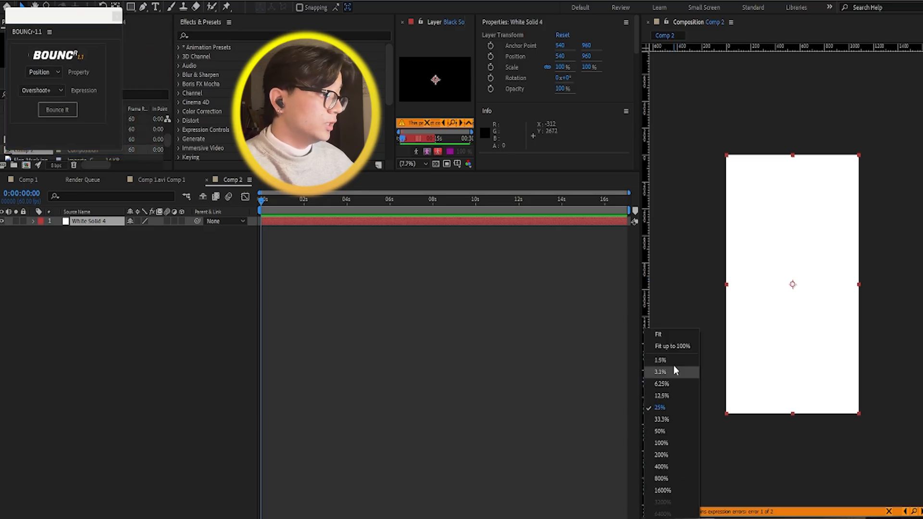
{"action": "left_click", "coordinate": [673, 333]}
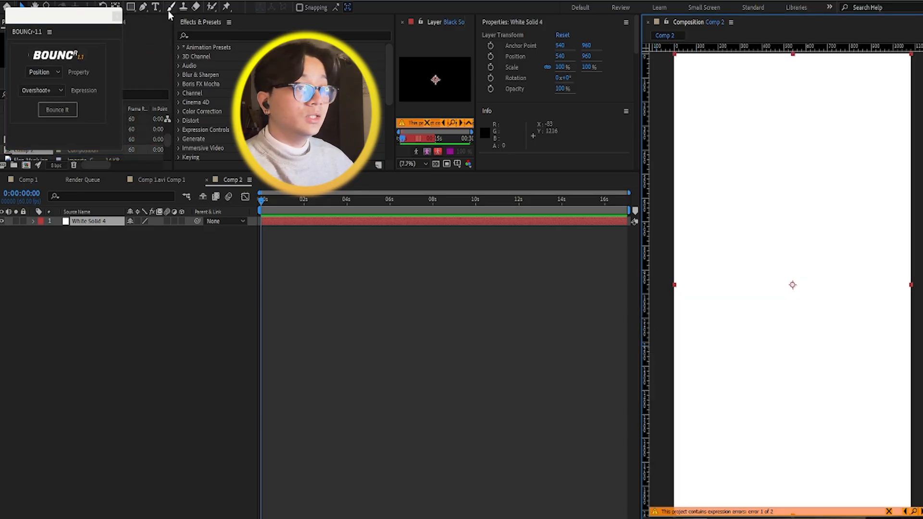
{"action": "left_click", "coordinate": [143, 7]}
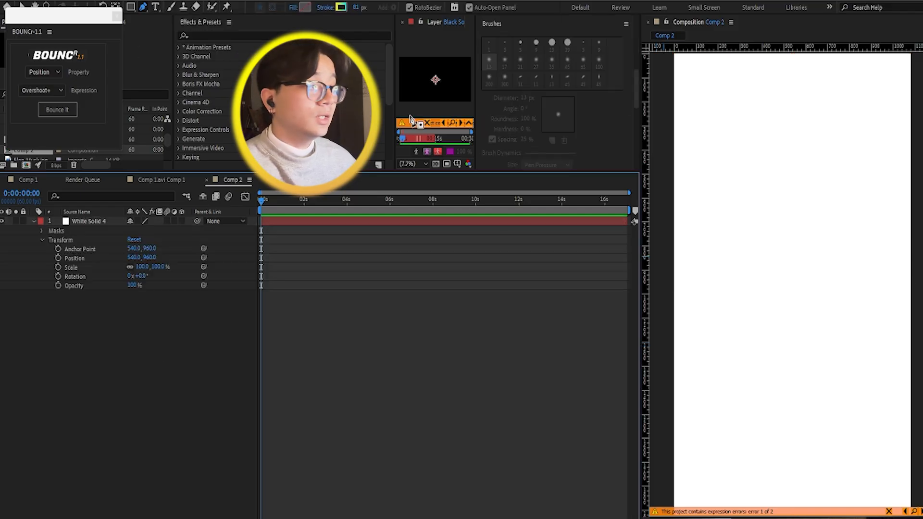
{"action": "left_click", "coordinate": [703, 56]}
{"action": "left_click", "coordinate": [713, 235]}
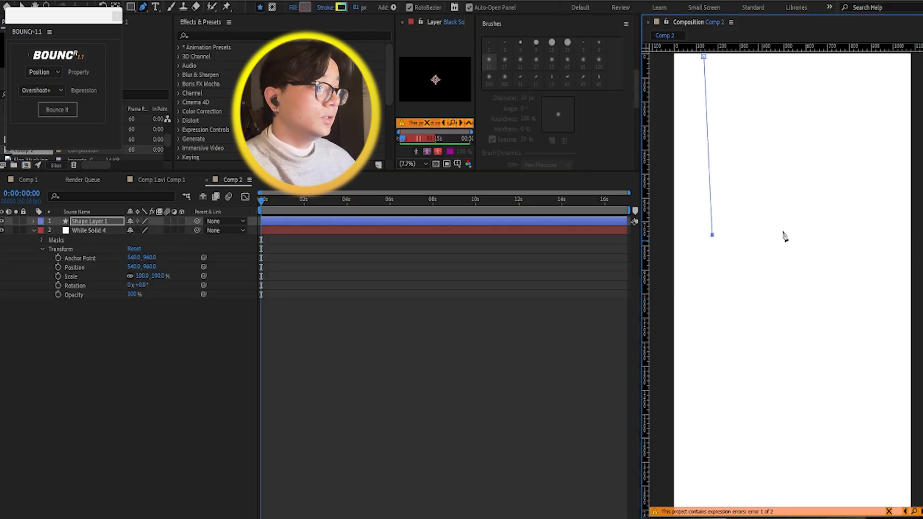
{"action": "left_click", "coordinate": [820, 202]}
{"action": "left_click", "coordinate": [811, 500]}
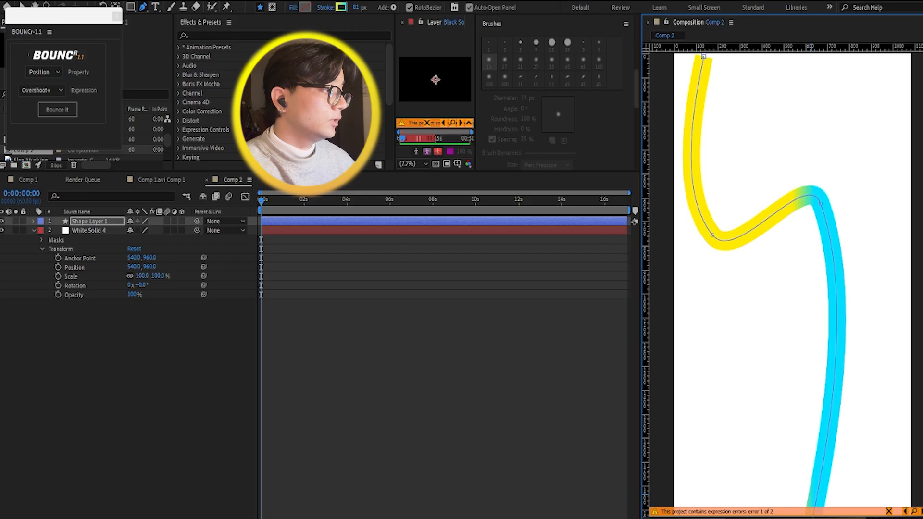
Step: Set the curved line's stroke width to 108 px, keep its yellow-to-cyan gradient stroke, and deselect the layer
{"action": "left_click", "coordinate": [303, 7]}
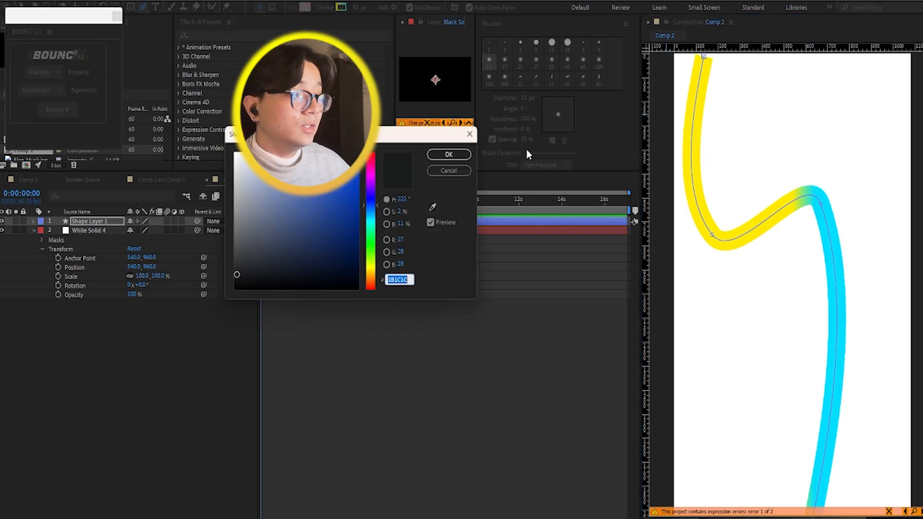
{"action": "left_click", "coordinate": [470, 133]}
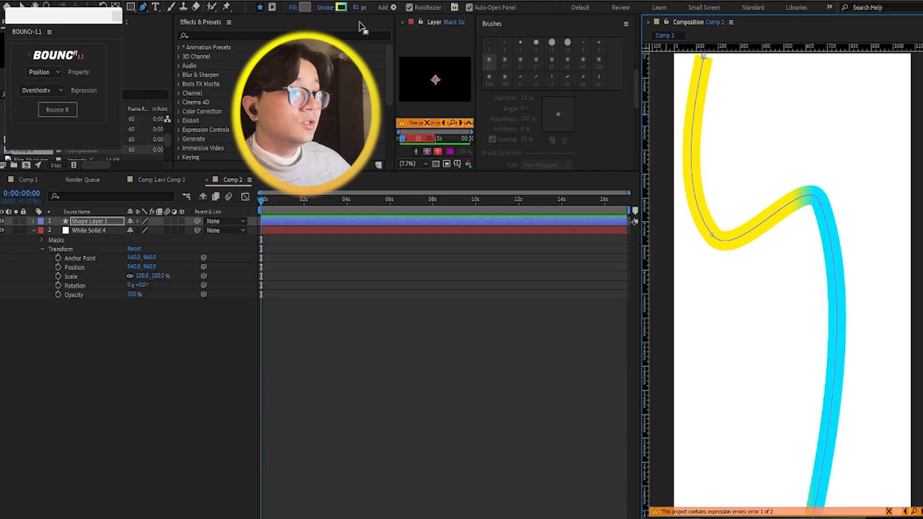
{"action": "mouse_move", "coordinate": [362, 10]}
{"action": "left_mouse_down"}
{"action": "mouse_move", "coordinate": [293, 13]}
{"action": "mouse_move", "coordinate": [337, 19]}
{"action": "mouse_move", "coordinate": [335, 29]}
{"action": "left_mouse_up"}
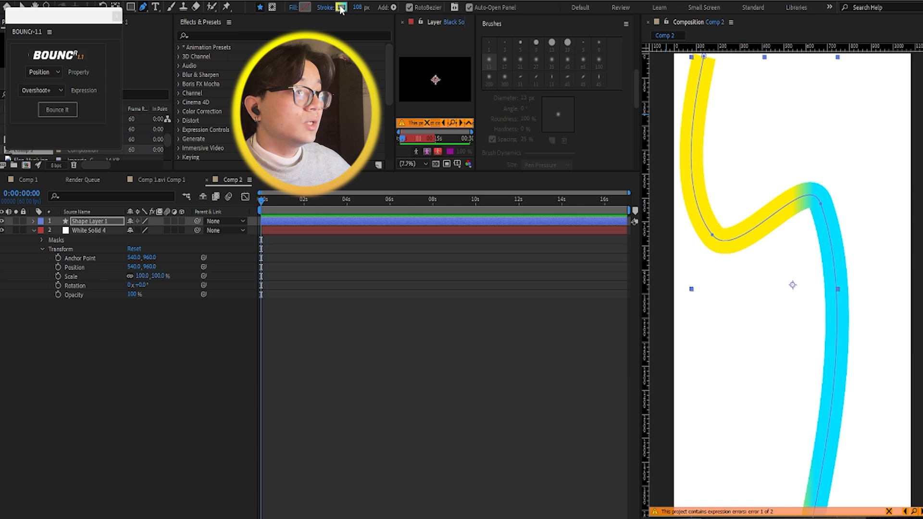
{"action": "left_click", "coordinate": [341, 8]}
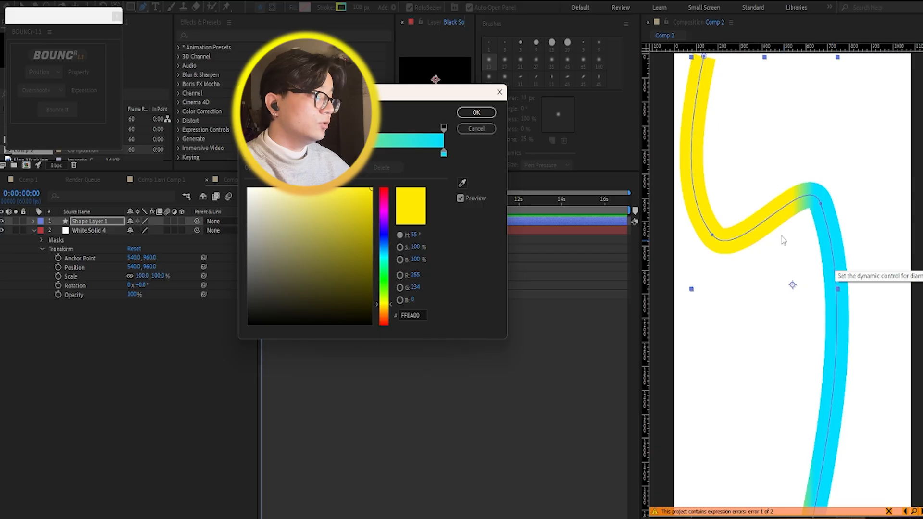
{"action": "left_click", "coordinate": [476, 113]}
{"action": "left_click", "coordinate": [128, 301]}
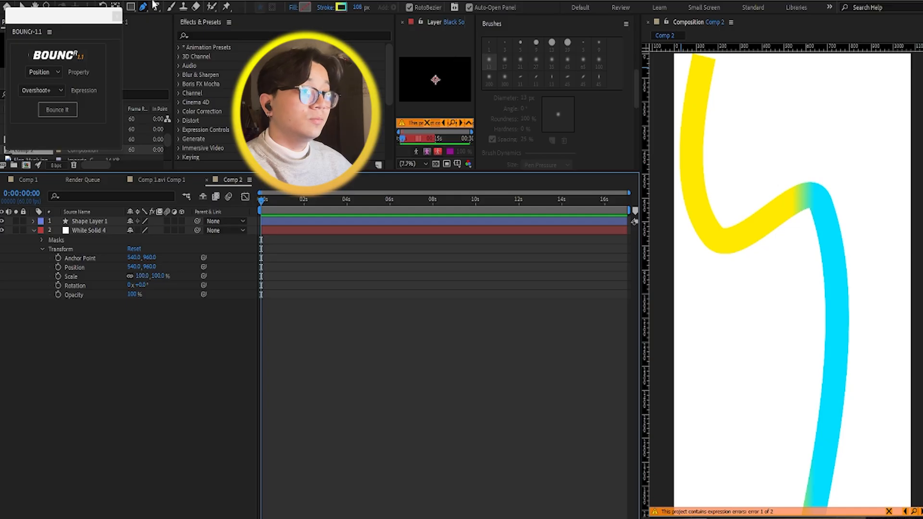
Step: Draw a rectangular mask on the curved line's shape layer around the line's upper end and reveal the mask's properties
{"action": "left_click", "coordinate": [131, 6]}
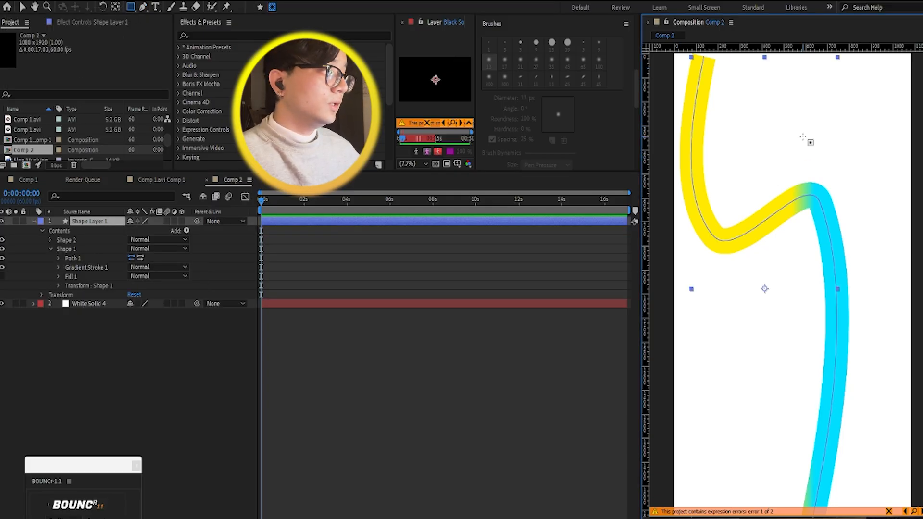
{"action": "left_click_drag", "start_coordinate": [803, 138], "coordinate": [644, 48]}
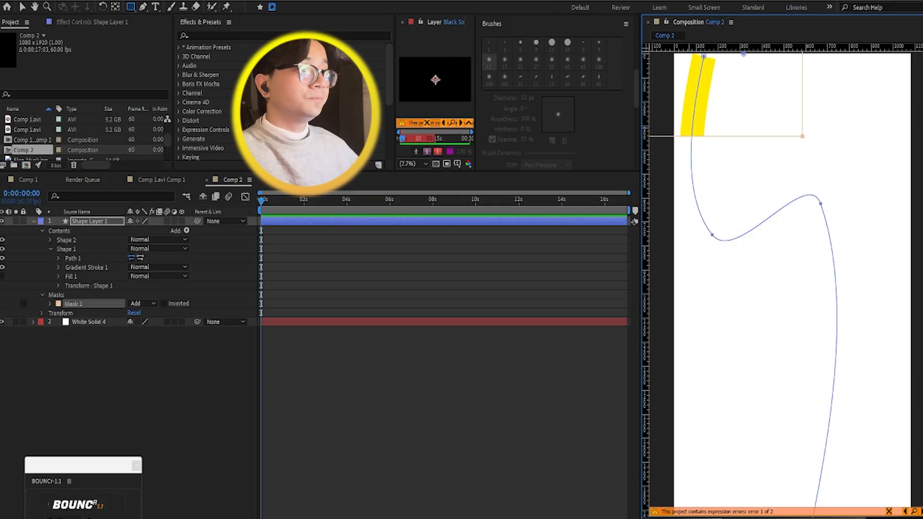
{"action": "left_click", "coordinate": [50, 304]}
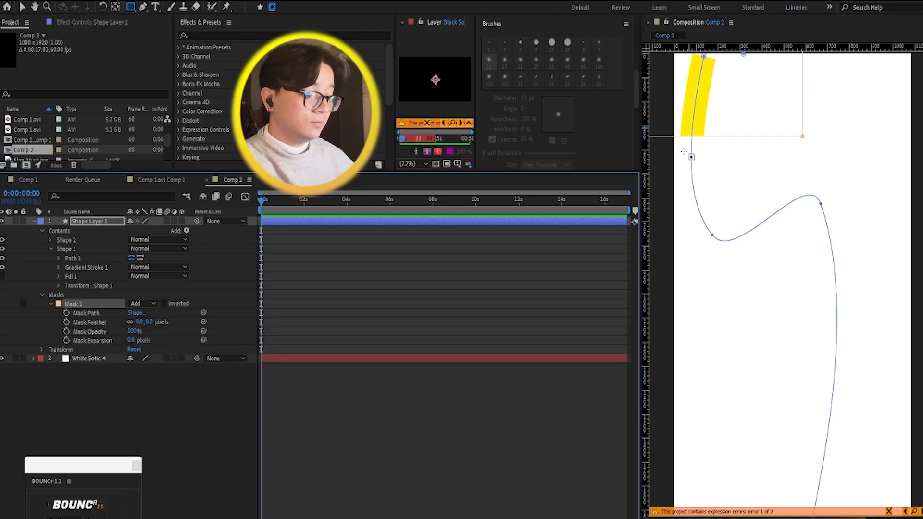
{"action": "scroll", "coordinate": [748, 119], "scroll_direction": "down", "scroll_amount": 3}
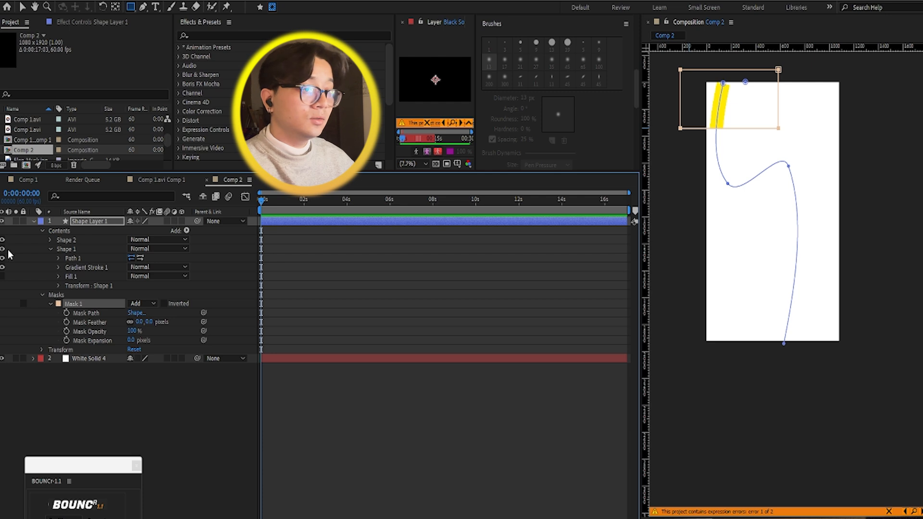
{"action": "left_click", "coordinate": [41, 420]}
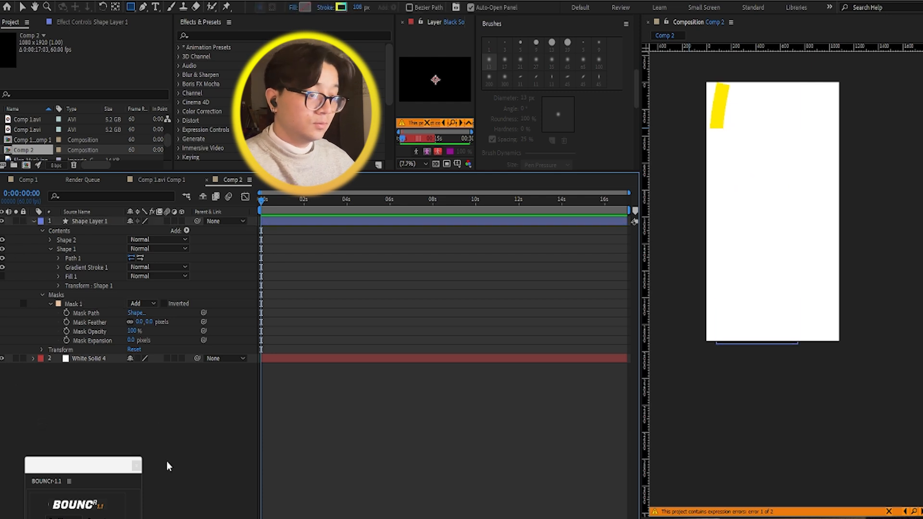
Step: Shrink the mask until it lies above the curved line and set a Mask Path keyframe at 0:00:00:00
{"action": "key", "text": "v"}
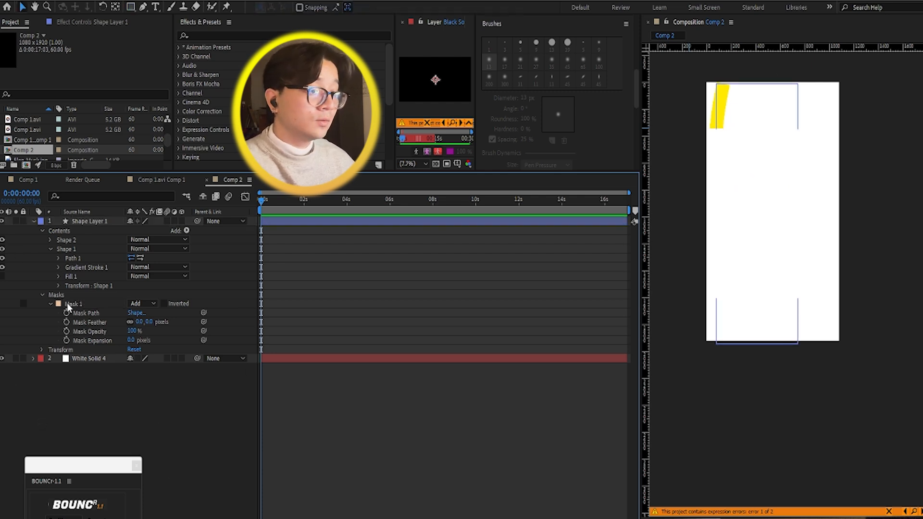
{"action": "left_click", "coordinate": [68, 305]}
{"action": "left_click", "coordinate": [690, 87]}
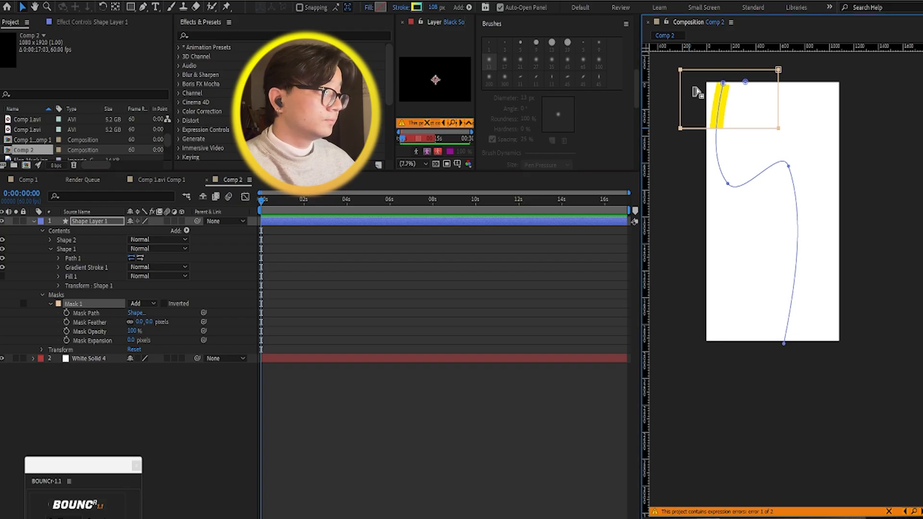
{"action": "left_click_drag", "start_coordinate": [699, 80], "coordinate": [671, 73]}
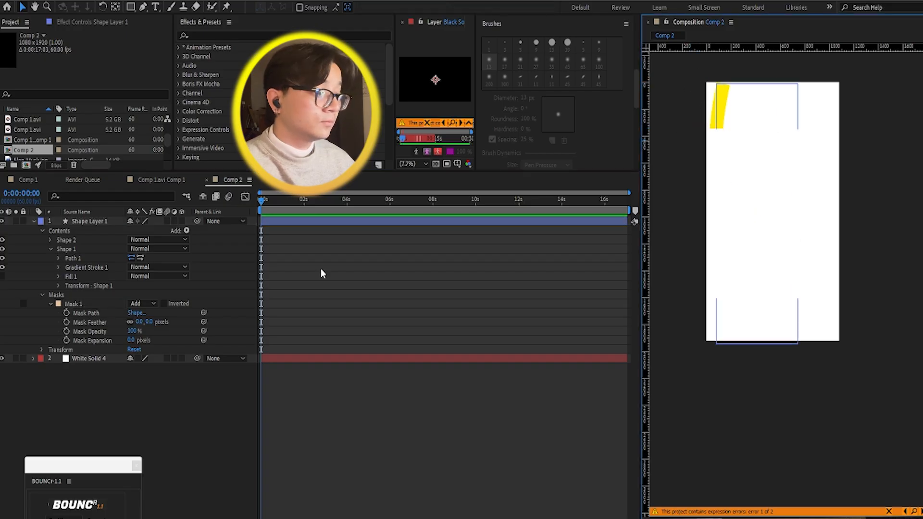
{"action": "left_click", "coordinate": [87, 314]}
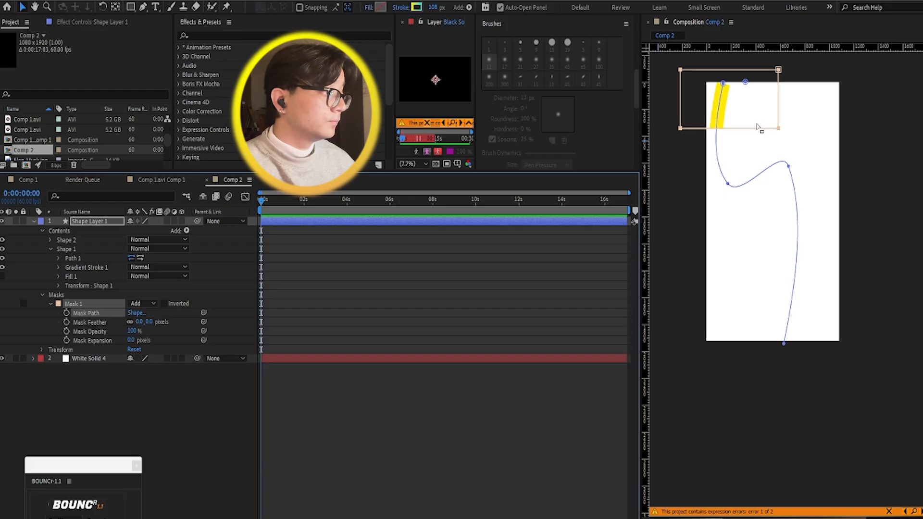
{"action": "mouse_move", "coordinate": [779, 130]}
{"action": "left_mouse_down"}
{"action": "mouse_move", "coordinate": [752, 118]}
{"action": "mouse_move", "coordinate": [739, 82]}
{"action": "left_mouse_up"}
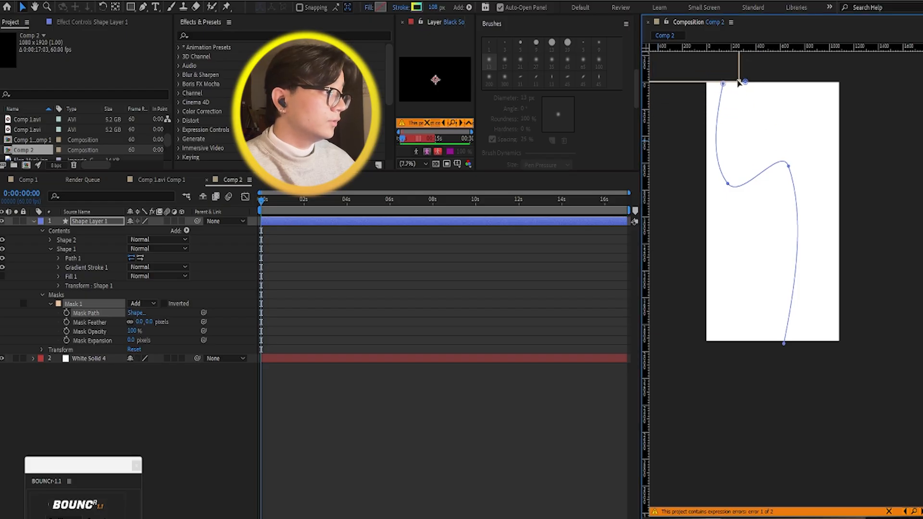
{"action": "left_click", "coordinate": [67, 313]}
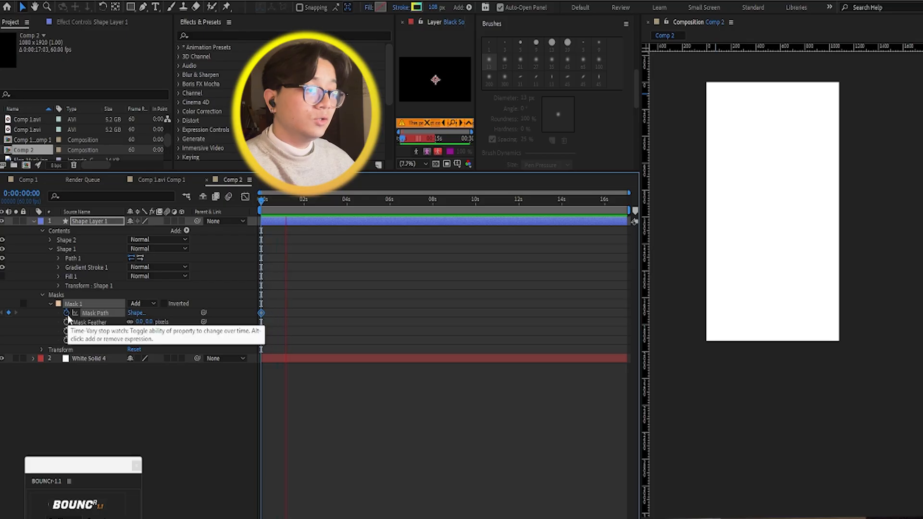
Step: At 0:00:01:18, stretch the mask's corner points outward until the mask encloses the whole curved line
{"action": "key", "text": "space"}
{"action": "left_click_drag", "start_coordinate": [703, 64], "coordinate": [748, 202]}
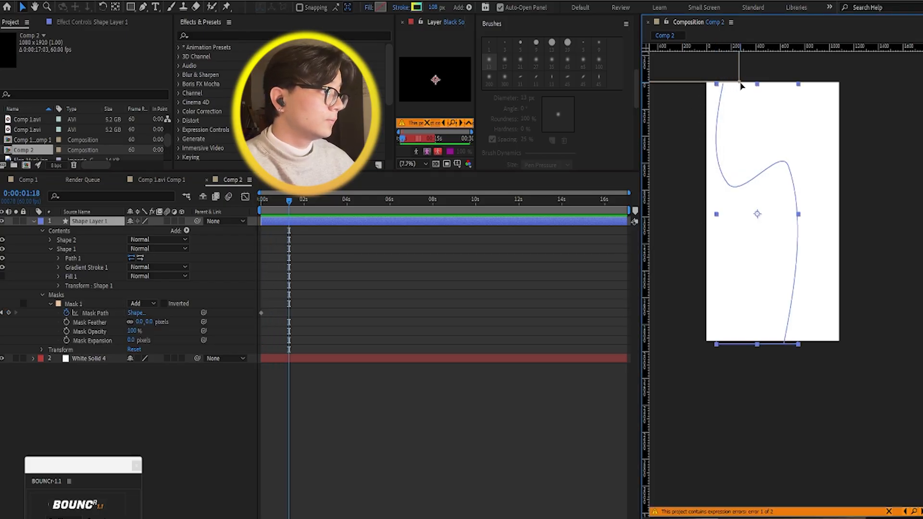
{"action": "left_click_drag", "start_coordinate": [739, 85], "coordinate": [754, 130]}
{"action": "mouse_move", "coordinate": [680, 71]}
{"action": "left_mouse_down"}
{"action": "mouse_move", "coordinate": [698, 163]}
{"action": "mouse_move", "coordinate": [682, 126]}
{"action": "mouse_move", "coordinate": [695, 127]}
{"action": "mouse_move", "coordinate": [685, 127]}
{"action": "mouse_move", "coordinate": [681, 198]}
{"action": "mouse_move", "coordinate": [669, 168]}
{"action": "left_mouse_up"}
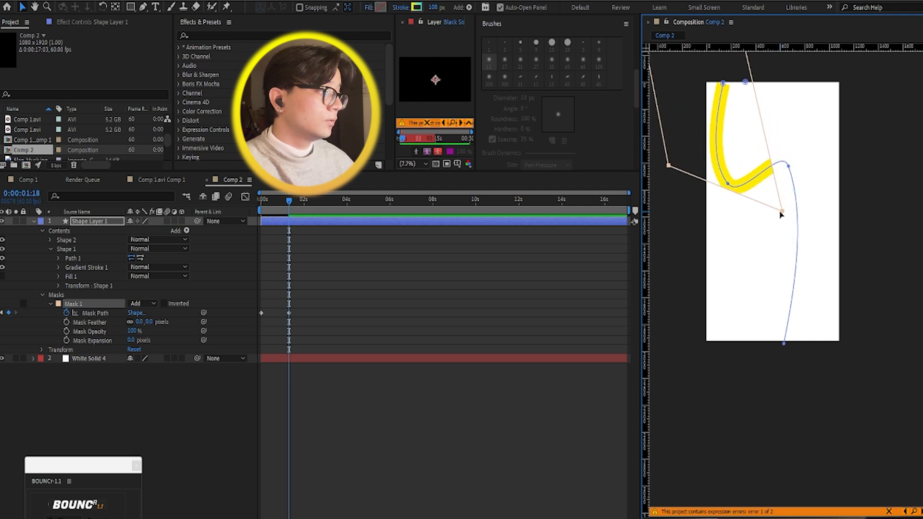
{"action": "mouse_move", "coordinate": [782, 215]}
{"action": "left_mouse_down"}
{"action": "mouse_move", "coordinate": [785, 240]}
{"action": "mouse_move", "coordinate": [768, 279]}
{"action": "mouse_move", "coordinate": [780, 303]}
{"action": "mouse_move", "coordinate": [775, 367]}
{"action": "mouse_move", "coordinate": [798, 383]}
{"action": "mouse_move", "coordinate": [775, 384]}
{"action": "left_mouse_up"}
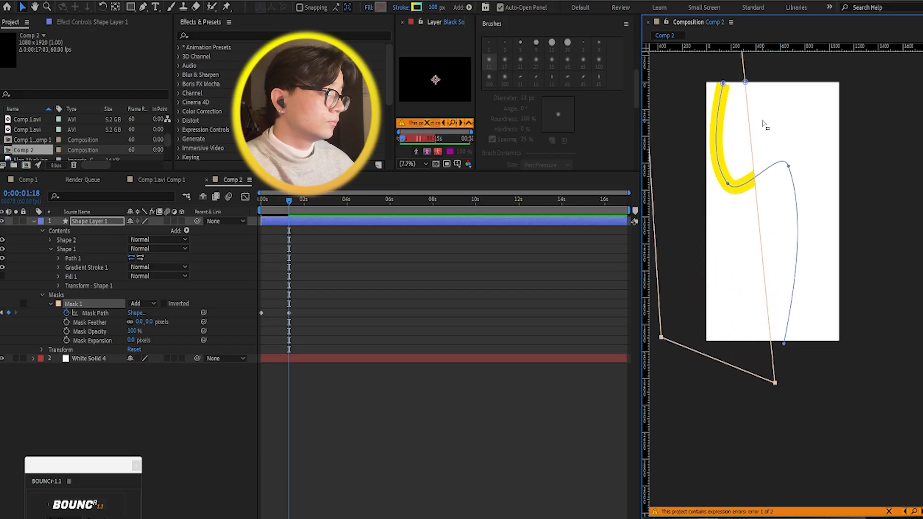
{"action": "scroll", "coordinate": [741, 151], "scroll_direction": "down", "scroll_amount": 2}
{"action": "left_click_drag", "start_coordinate": [782, 219], "coordinate": [823, 242]}
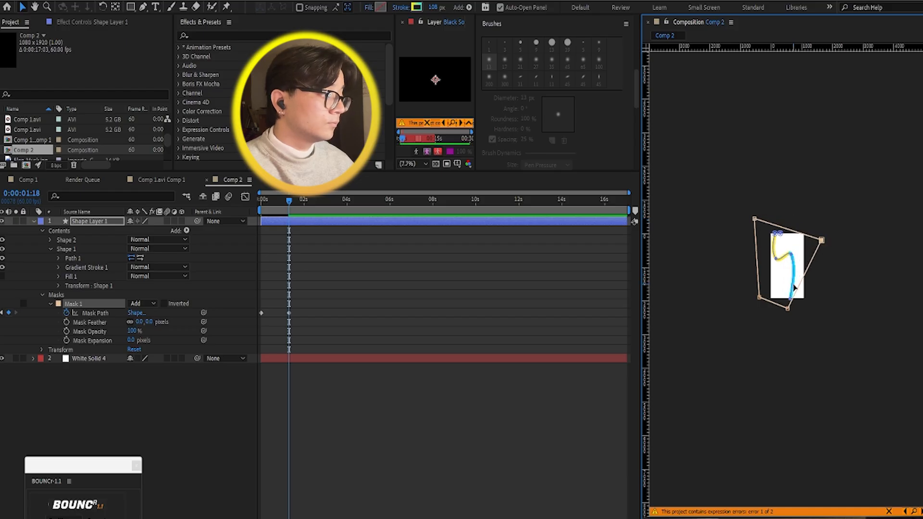
{"action": "scroll", "coordinate": [795, 285], "scroll_direction": "up", "scroll_amount": 2}
Step: Play the composition from 0:00:00:00 to check the masked reveal of the curved line
{"action": "left_click_drag", "start_coordinate": [294, 204], "coordinate": [241, 208]}
{"action": "key", "text": "space"}
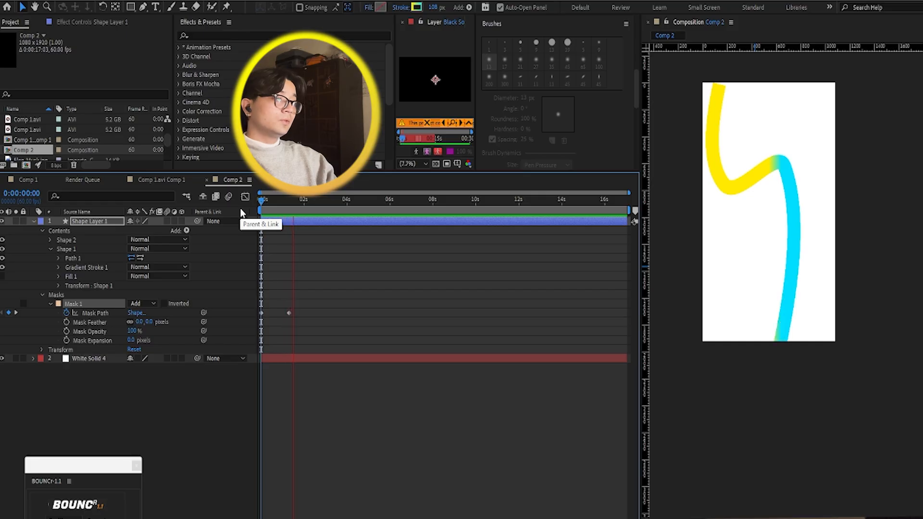
{"action": "key", "text": "space"}
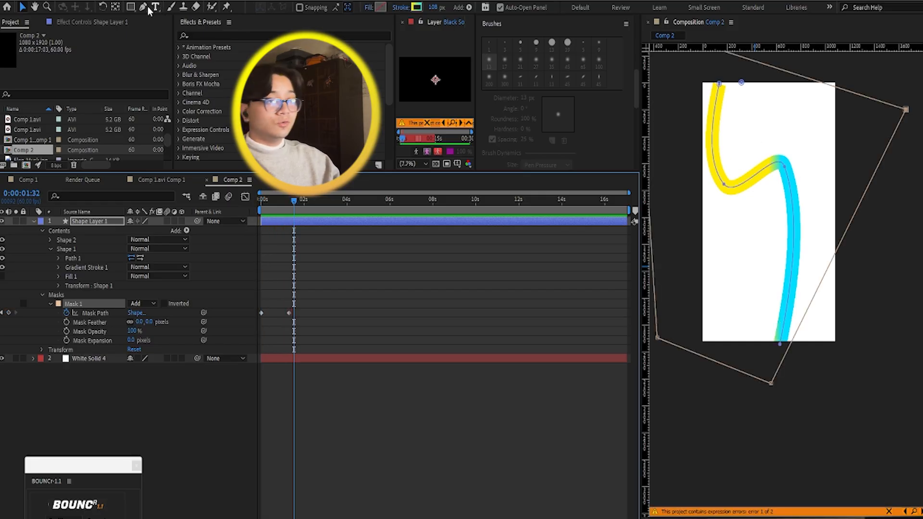
Step: Undo the Mask Path animation and the rectangular mask on the curved line's shape layer
{"action": "left_click", "coordinate": [131, 7]}
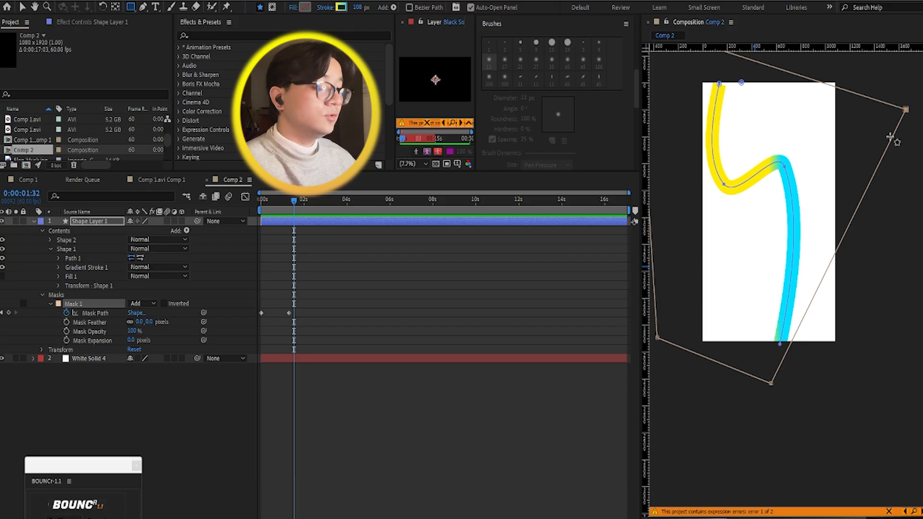
{"action": "key", "text": "ctrl+z"}
{"action": "key", "text": "ctrl+z"}
{"action": "key", "text": "ctrl+z"}
{"action": "key", "text": "ctrl+z"}
{"action": "key", "text": "ctrl+z"}
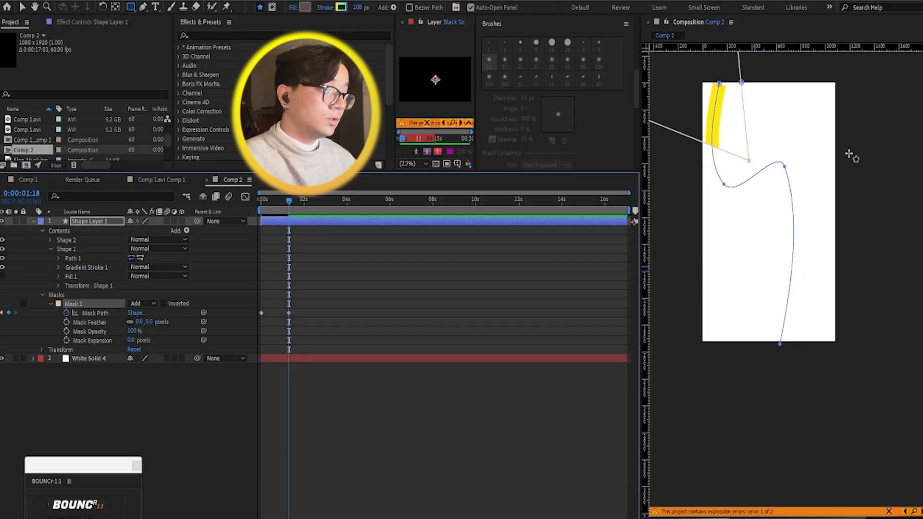
{"action": "key", "text": "ctrl+z"}
{"action": "key", "text": "ctrl+z"}
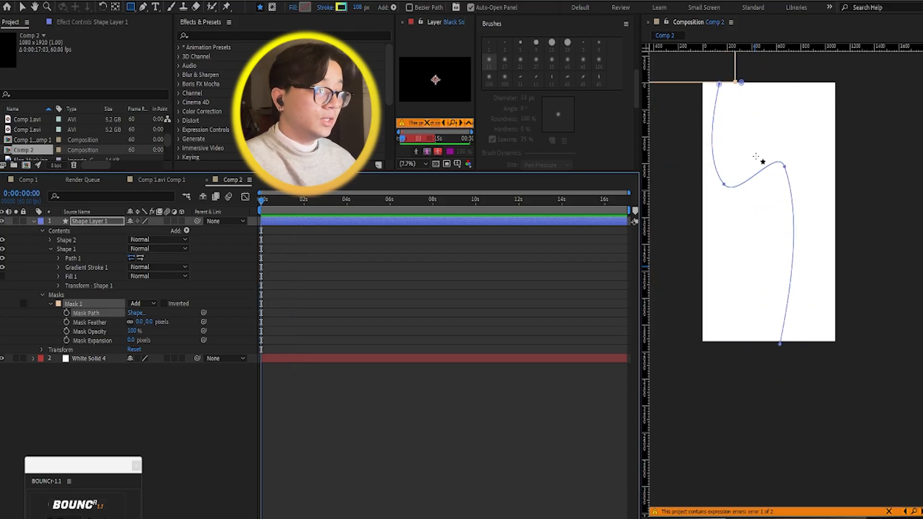
Step: Undo the curved line's drawn shapes in Shape Layer 1 and move the floating BOUNCr window up beside the timeline layers
{"action": "key", "text": "ctrl+z"}
{"action": "key", "text": "ctrl+z"}
{"action": "key", "text": "ctrl+z"}
{"action": "key", "text": "ctrl+z"}
{"action": "key", "text": "ctrl+z"}
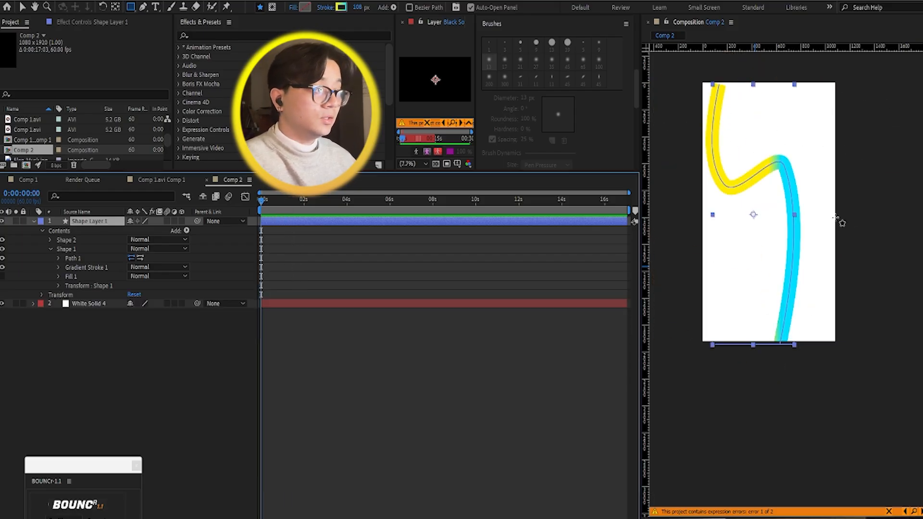
{"action": "key", "text": "ctrl+z"}
{"action": "key", "text": "ctrl+z"}
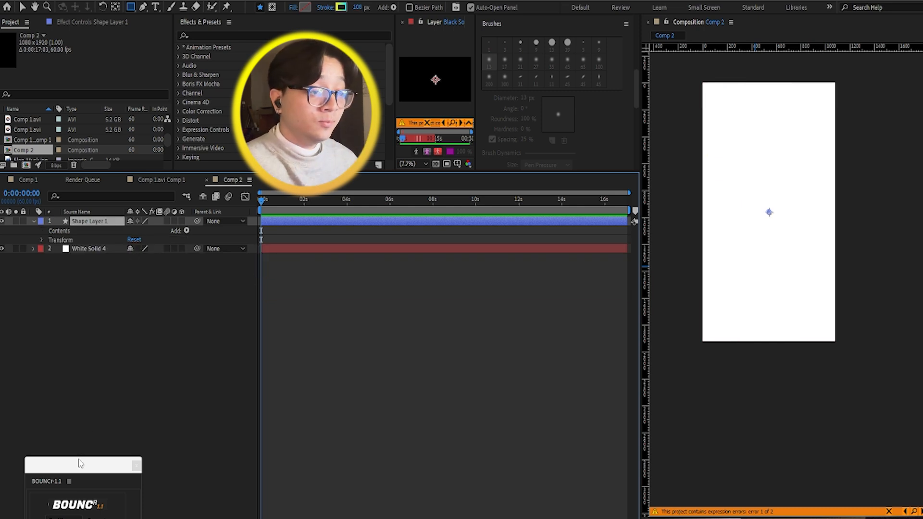
{"action": "left_click_drag", "start_coordinate": [72, 465], "coordinate": [107, 271]}
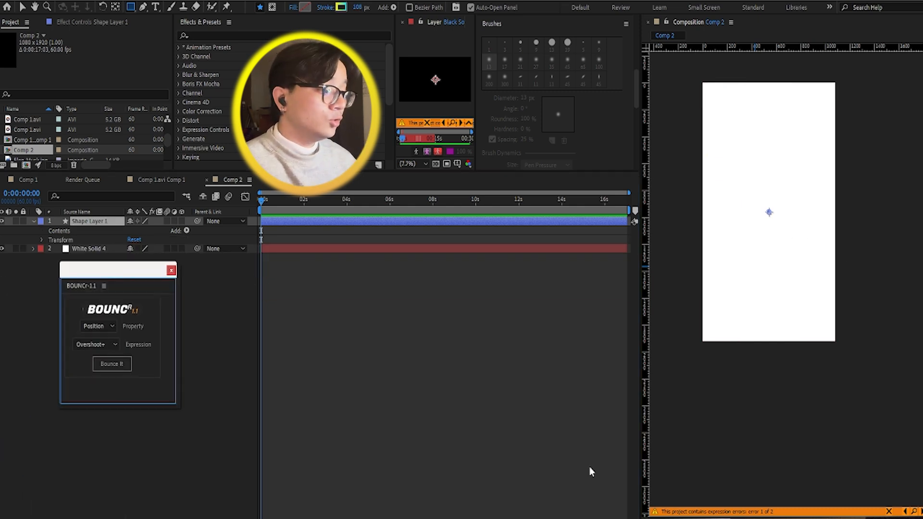
Step: Add Elon-Musk.jpg from the project files to Comp 2 and shift its layer to start at about 0:00:00:14
{"action": "scroll", "coordinate": [65, 137], "scroll_direction": "down", "scroll_amount": 3}
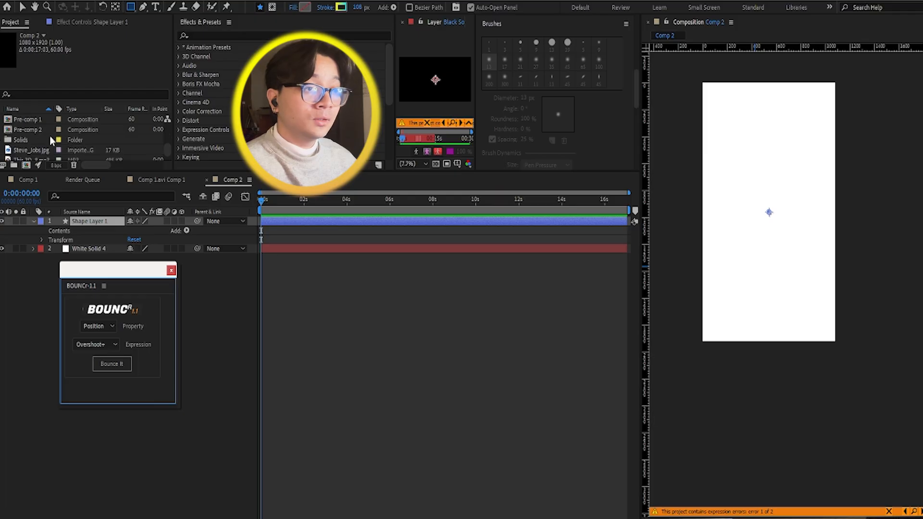
{"action": "scroll", "coordinate": [37, 141], "scroll_direction": "up", "scroll_amount": 5}
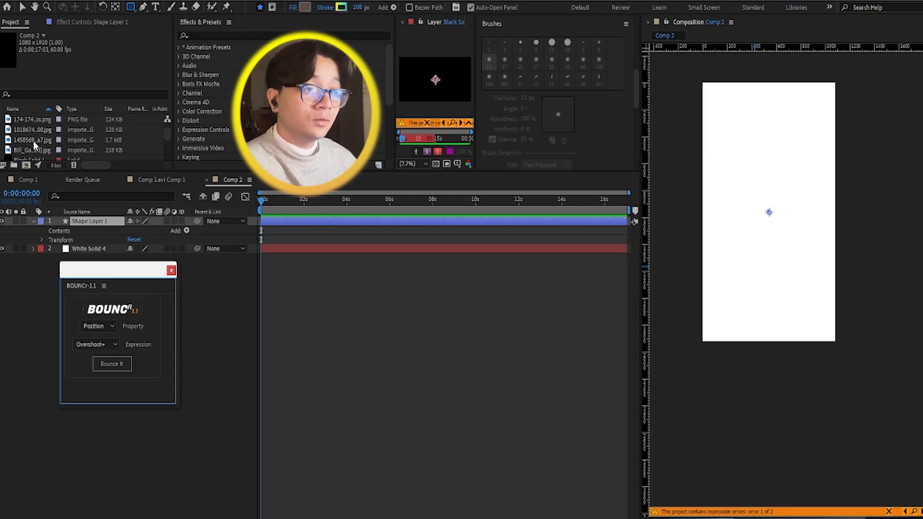
{"action": "scroll", "coordinate": [33, 141], "scroll_direction": "up", "scroll_amount": 3}
{"action": "scroll", "coordinate": [34, 144], "scroll_direction": "down", "scroll_amount": 3}
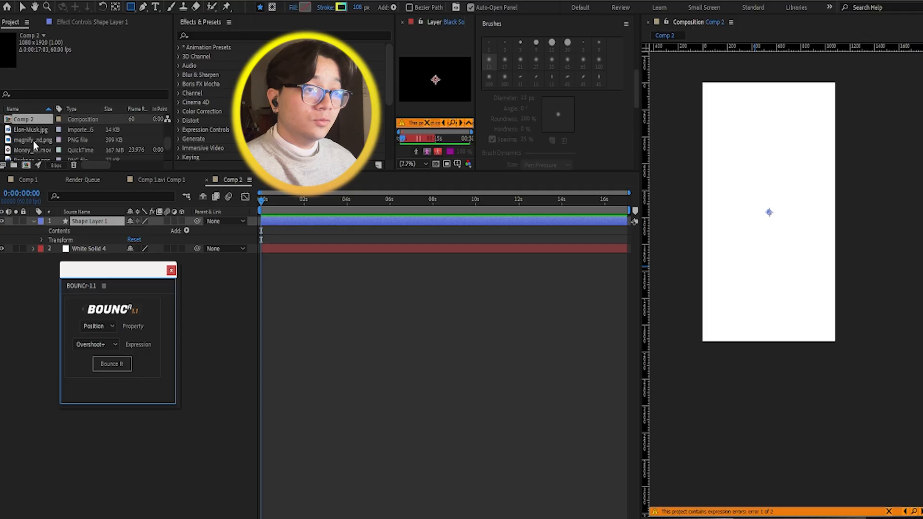
{"action": "left_click_drag", "start_coordinate": [29, 131], "coordinate": [295, 246]}
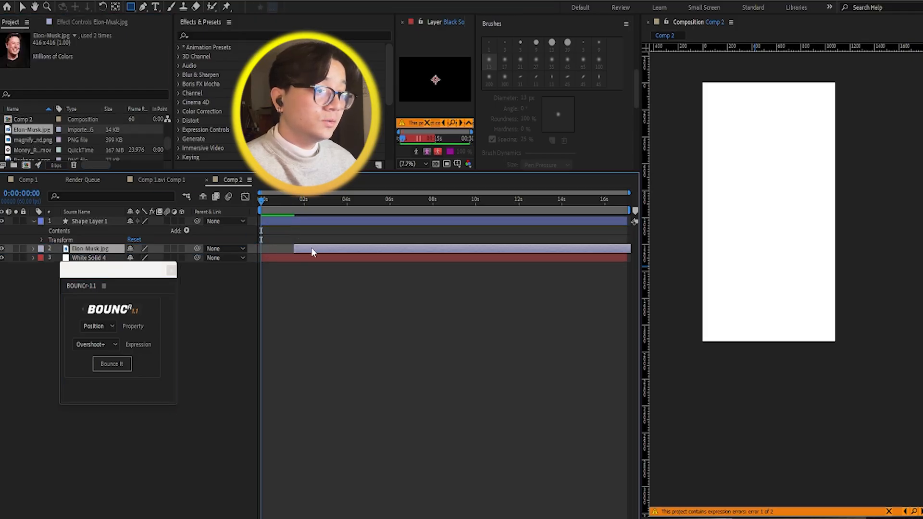
{"action": "left_click", "coordinate": [283, 220]}
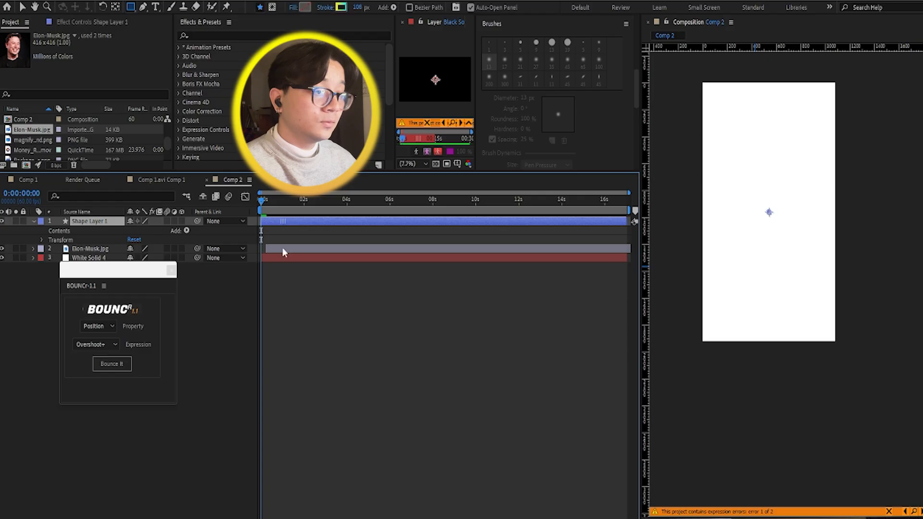
{"action": "left_click_drag", "start_coordinate": [281, 268], "coordinate": [286, 267]}
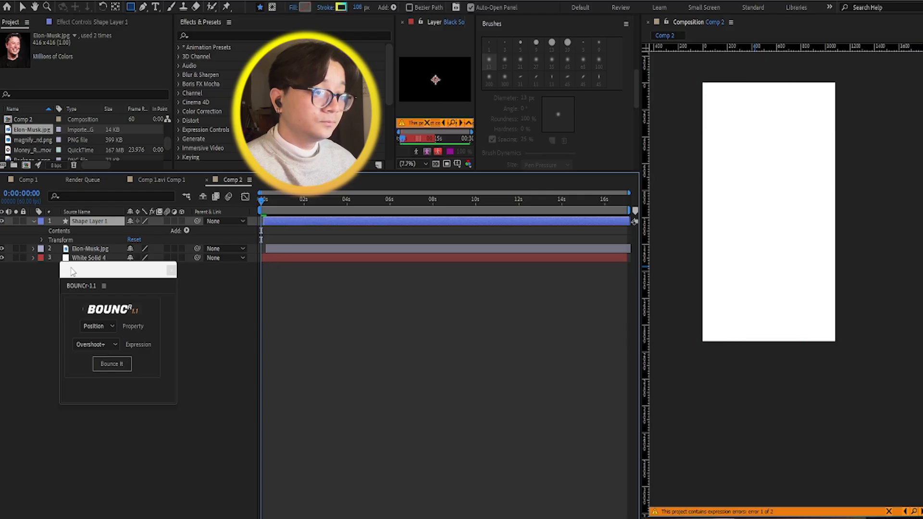
Step: Move the Elon-Musk.jpg layer above Shape Layer 1 and show the photo at 0:00:01:17
{"action": "left_click", "coordinate": [84, 249]}
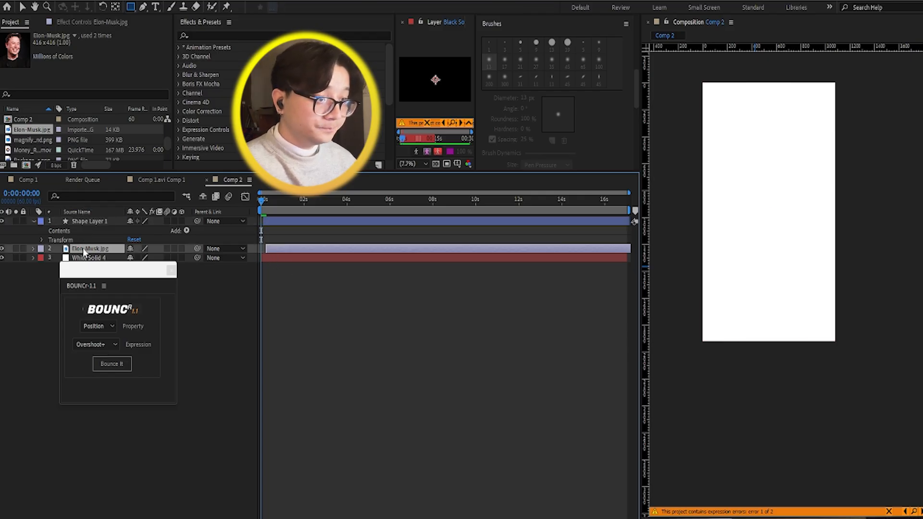
{"action": "left_click_drag", "start_coordinate": [83, 248], "coordinate": [86, 216]}
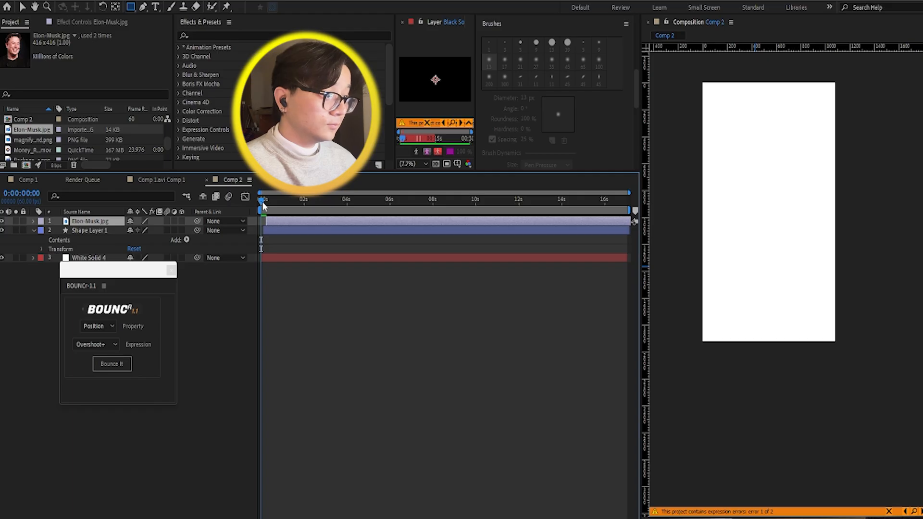
{"action": "left_click_drag", "start_coordinate": [262, 201], "coordinate": [288, 201]}
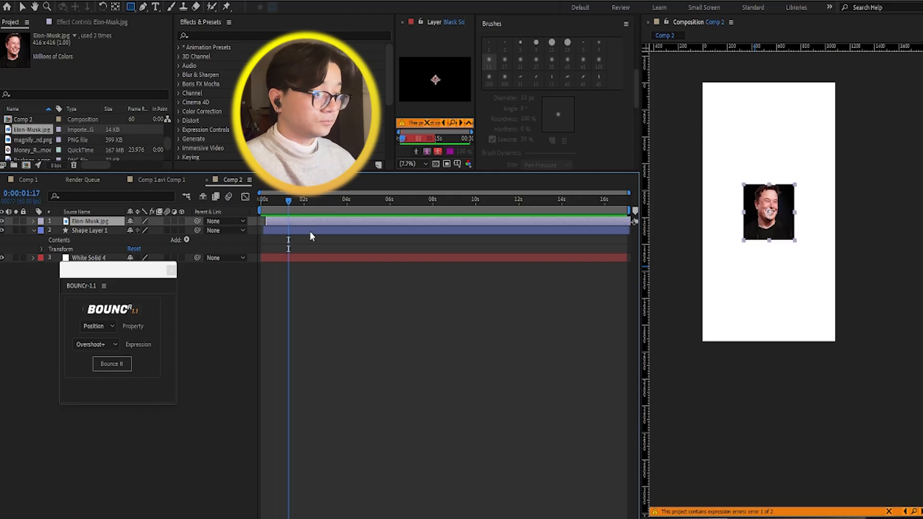
{"action": "left_click", "coordinate": [317, 267]}
{"action": "left_click", "coordinate": [295, 223]}
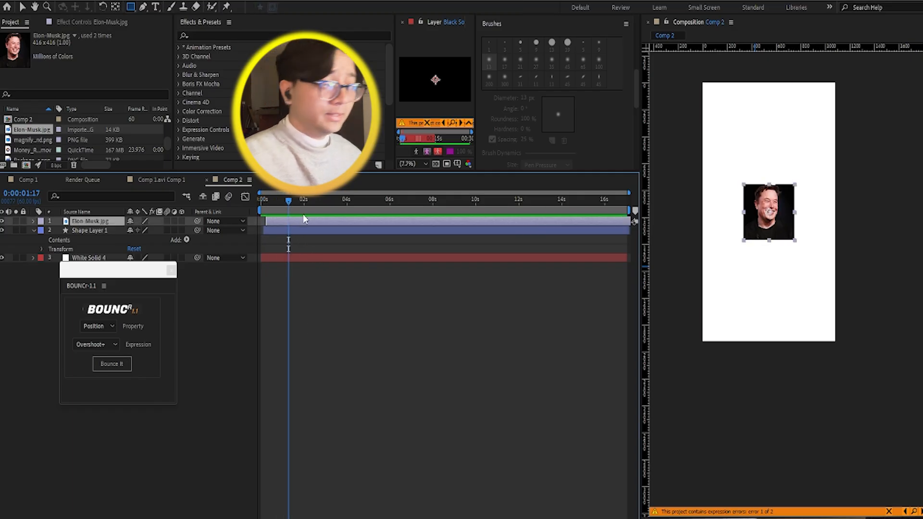
{"action": "left_click_drag", "start_coordinate": [823, 369], "coordinate": [812, 369]}
{"action": "key", "text": "ctrl+z"}
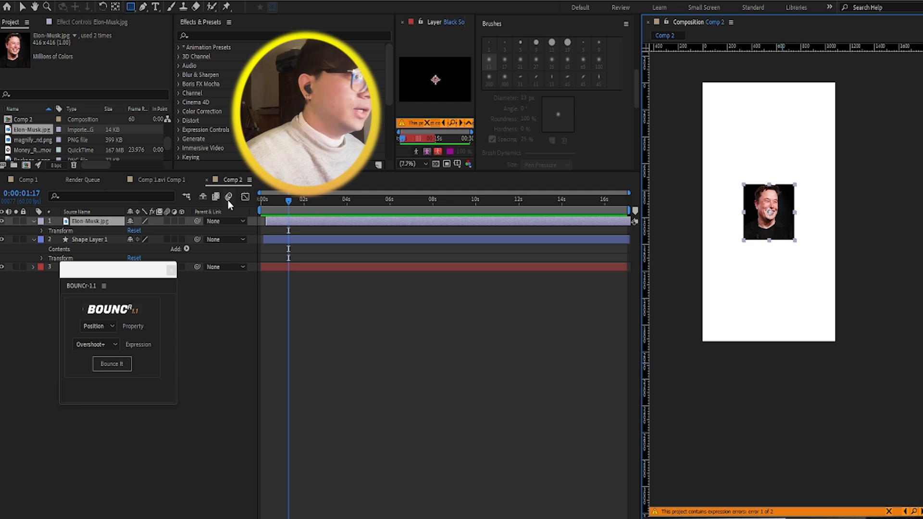
Step: Search the effects for "black" and apply Black & White to the Elon-Musk.jpg layer
{"action": "left_click", "coordinate": [309, 281]}
{"action": "left_click", "coordinate": [239, 23]}
{"action": "key", "text": "ctrl+f"}
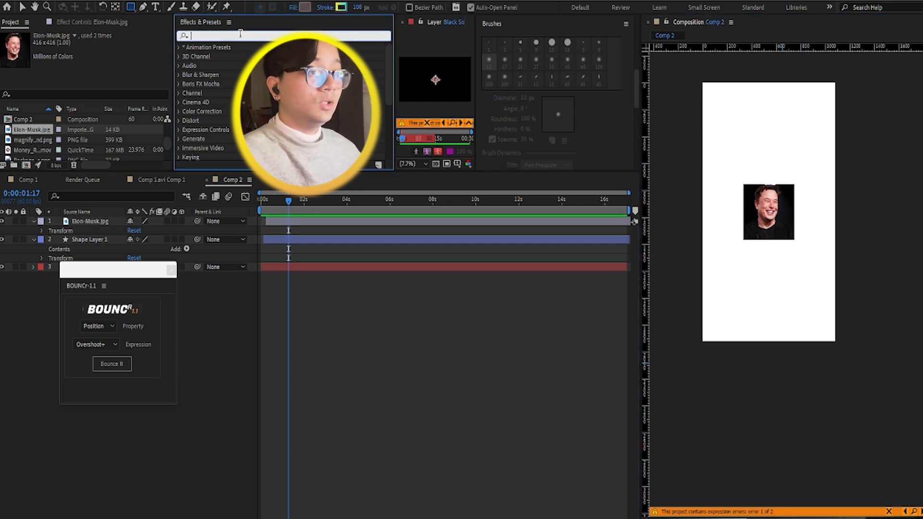
{"action": "type", "text": "bac"}
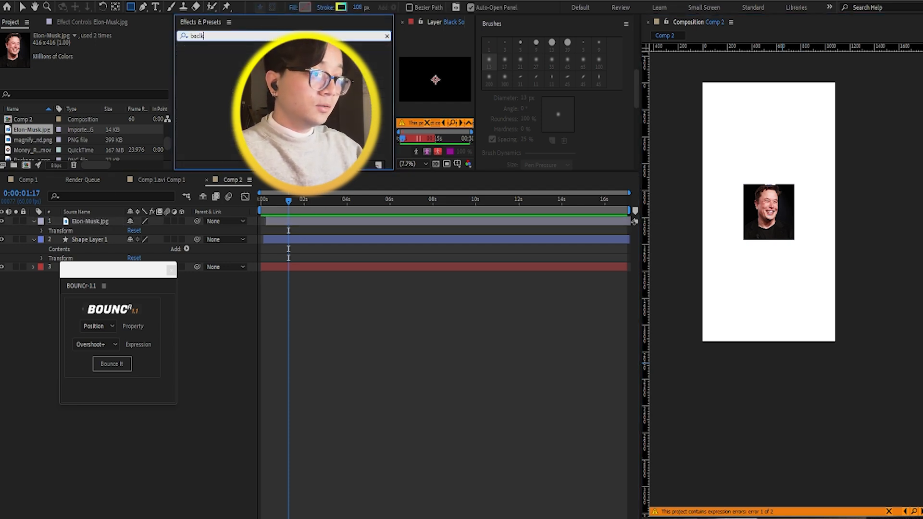
{"action": "type", "text": "kl"}
{"action": "key", "text": "BackSpace"}
{"action": "key", "text": "BackSpace"}
{"action": "key", "text": "BackSpace"}
{"action": "key", "text": "BackSpace"}
{"action": "type", "text": "l"}
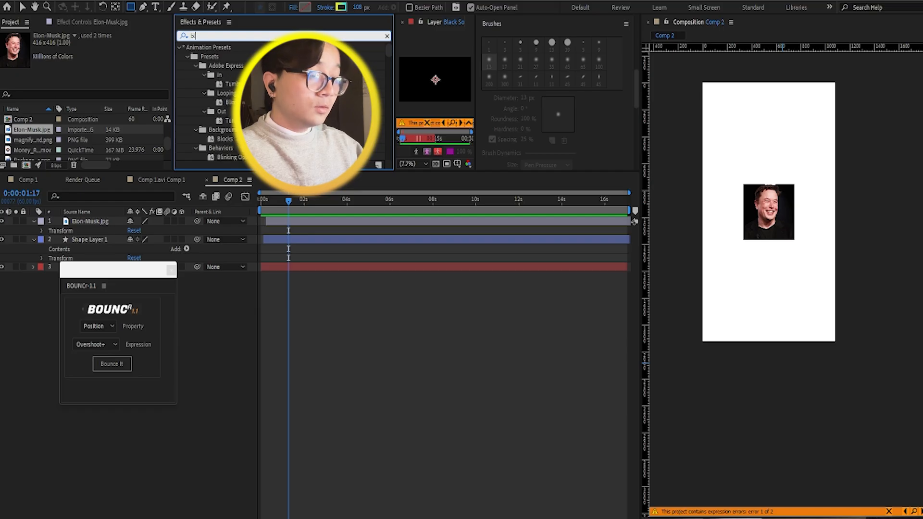
{"action": "type", "text": "ack"}
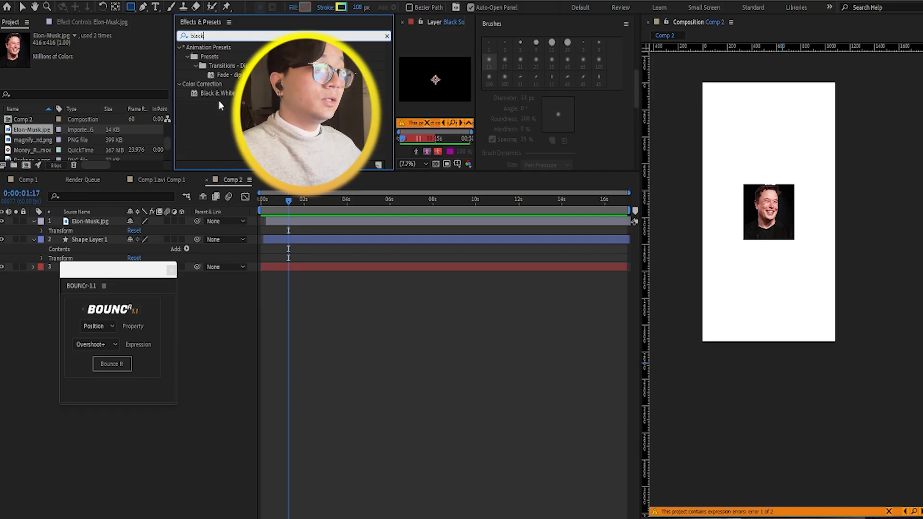
{"action": "left_click_drag", "start_coordinate": [217, 93], "coordinate": [325, 226]}
{"action": "left_click", "coordinate": [909, 196]}
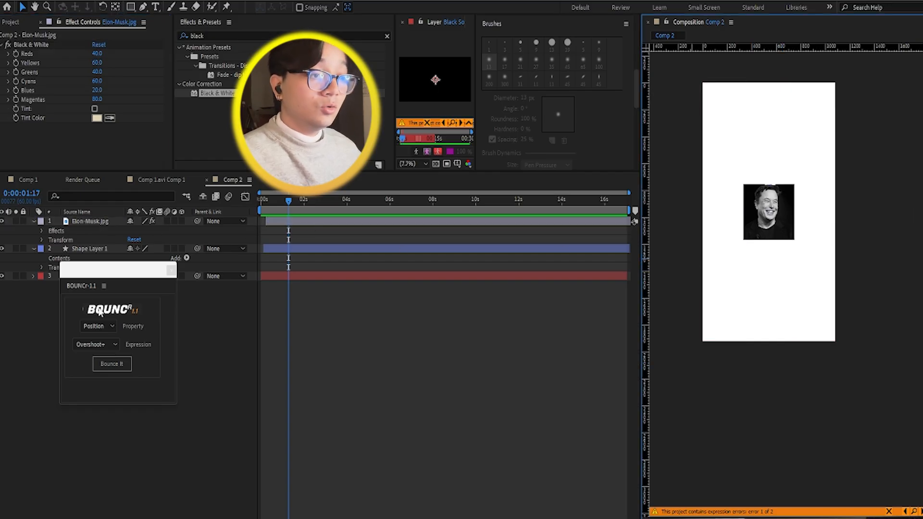
Step: At 0:00:00:14, add a Scale keyframe to the Elon-Musk.jpg layer and set its Scale to 6%
{"action": "left_click_drag", "start_coordinate": [101, 273], "coordinate": [101, 301]}
{"action": "left_click_drag", "start_coordinate": [305, 199], "coordinate": [267, 197]}
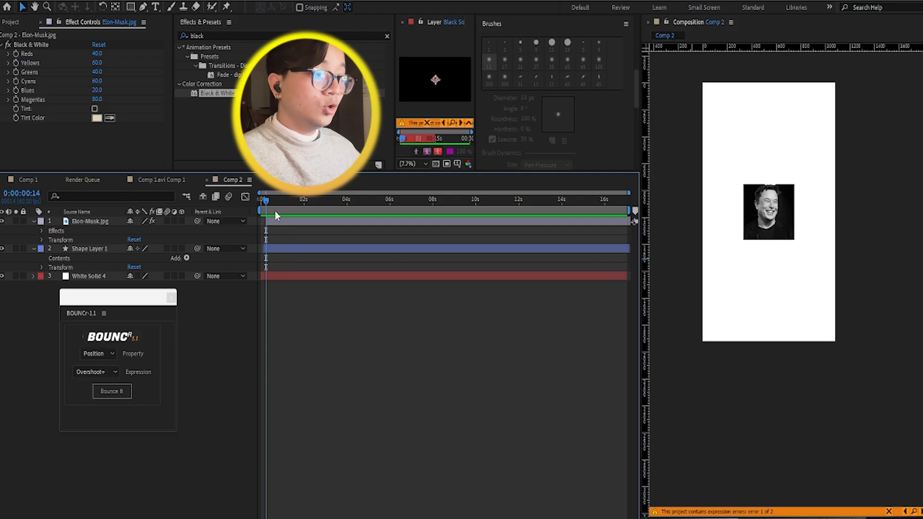
{"action": "left_click", "coordinate": [278, 221]}
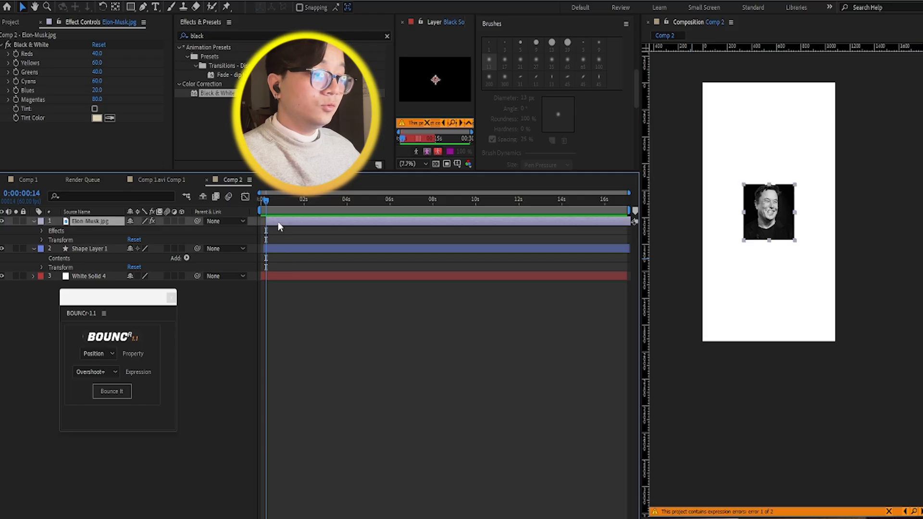
{"action": "key", "text": "s"}
{"action": "left_click", "coordinate": [58, 231]}
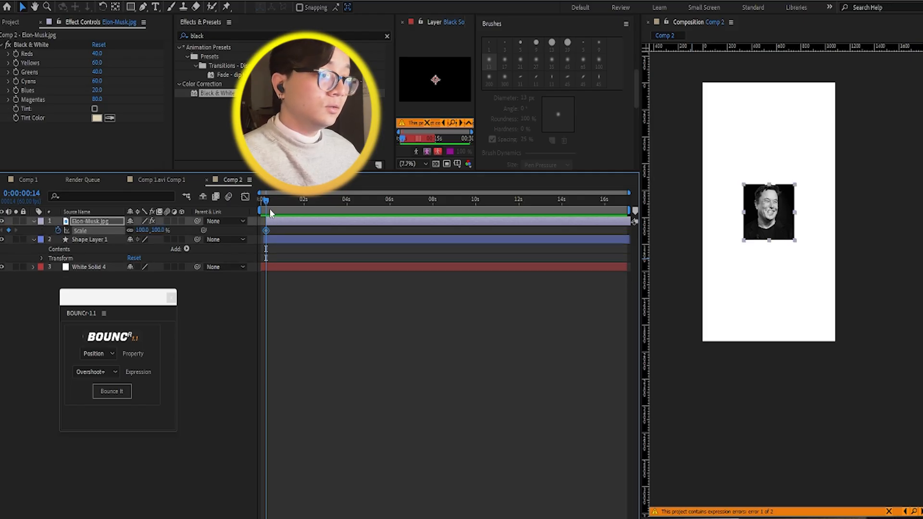
{"action": "left_click_drag", "start_coordinate": [144, 234], "coordinate": [86, 239]}
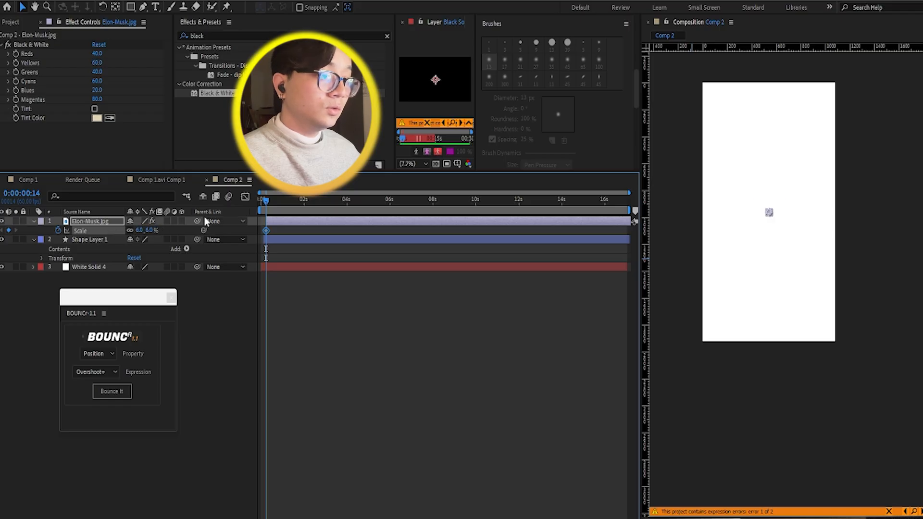
Step: At 0:00:01:54, set the photo's Scale to 99% and preview the growth from 0:00:00:00
{"action": "left_click_drag", "start_coordinate": [288, 199], "coordinate": [302, 199]}
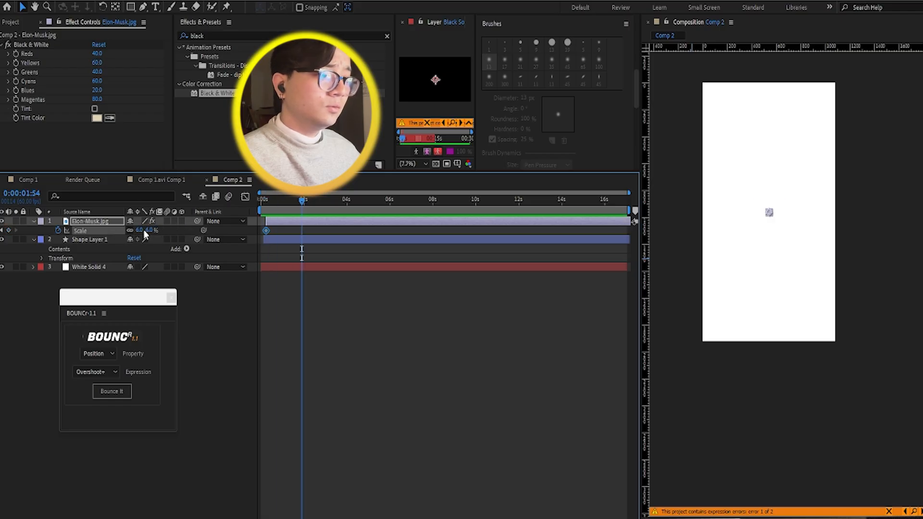
{"action": "left_click_drag", "start_coordinate": [144, 229], "coordinate": [185, 228]}
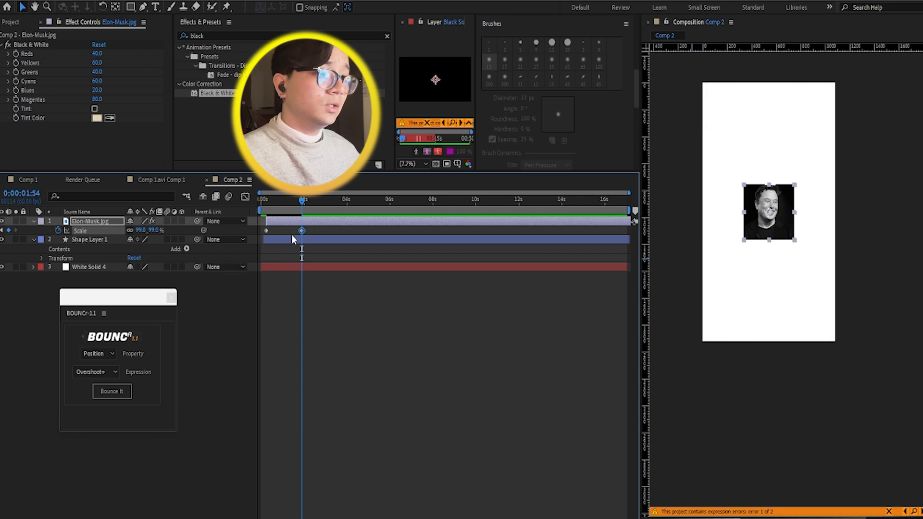
{"action": "left_click_drag", "start_coordinate": [302, 199], "coordinate": [253, 203]}
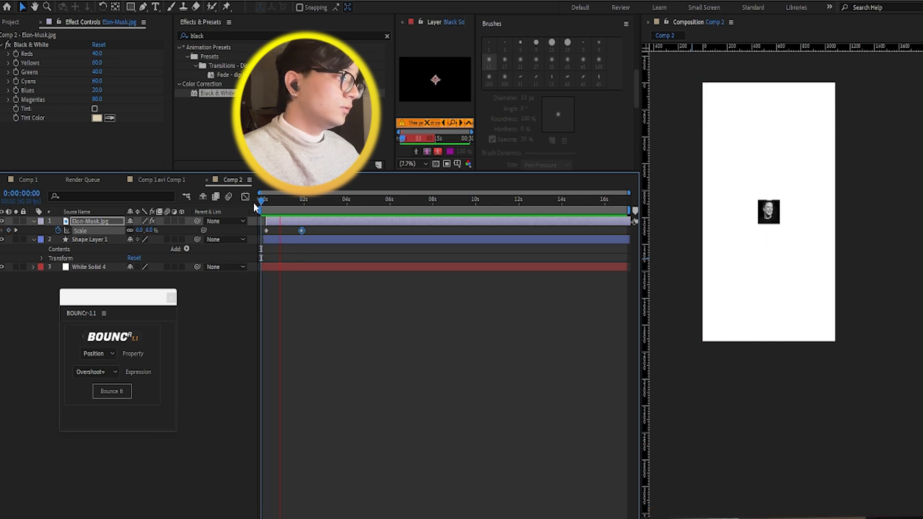
{"action": "key", "text": "space"}
Step: Move the photo's second Scale keyframe much closer to the first and replay the animation from 0:00:00:00
{"action": "left_click_drag", "start_coordinate": [301, 232], "coordinate": [273, 233]}
{"action": "left_click_drag", "start_coordinate": [274, 197], "coordinate": [260, 199]}
{"action": "key", "text": "space"}
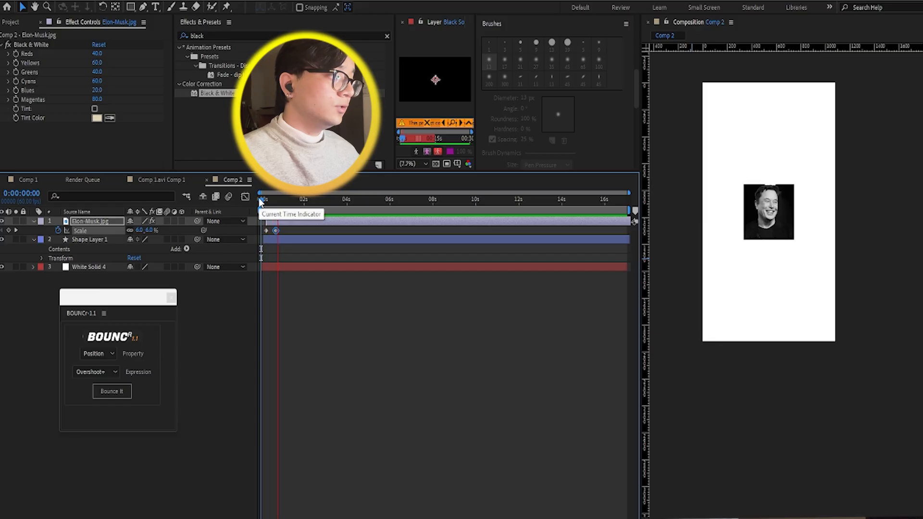
{"action": "key", "text": "space"}
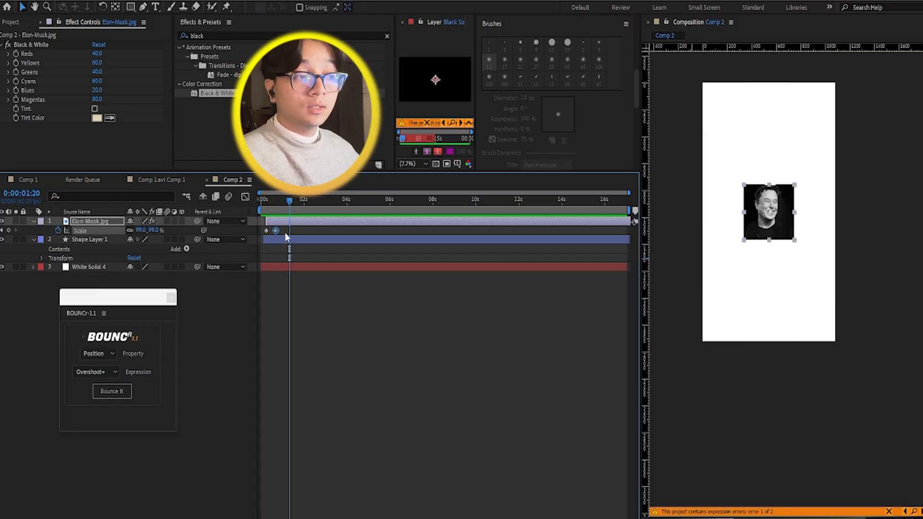
Step: Apply BOUNCr's Overshoot+ expression to the Scale property with both photo keyframes selected, and preview the bounce
{"action": "left_click_drag", "start_coordinate": [303, 232], "coordinate": [243, 228]}
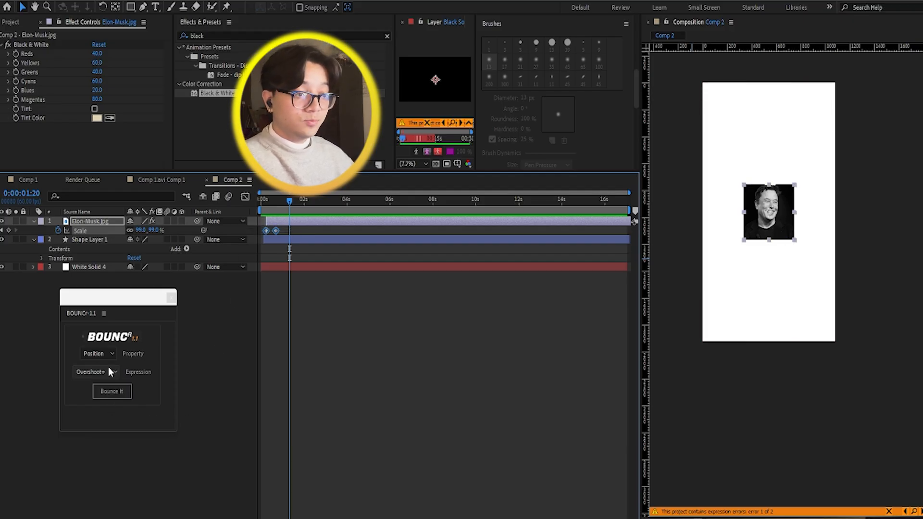
{"action": "left_click", "coordinate": [104, 354]}
{"action": "left_click", "coordinate": [92, 377]}
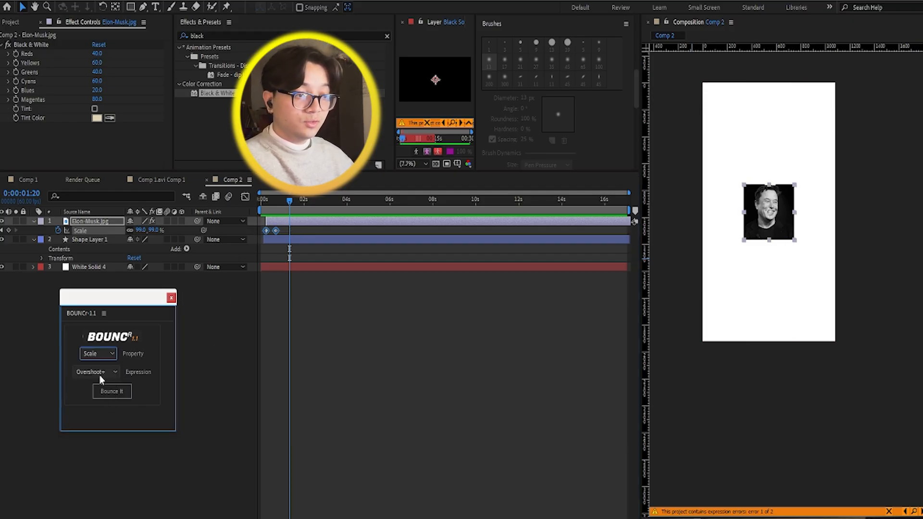
{"action": "left_click", "coordinate": [113, 392]}
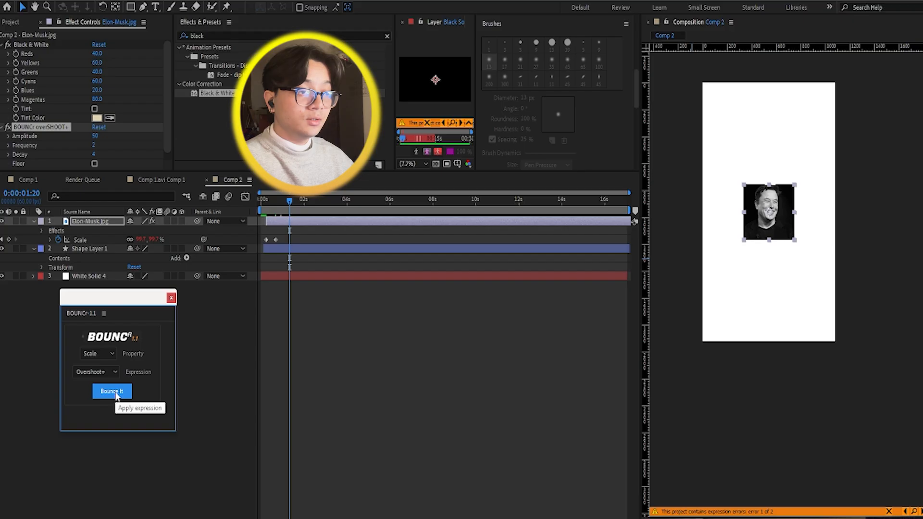
{"action": "scroll", "coordinate": [673, 338], "scroll_direction": "up", "scroll_amount": 2}
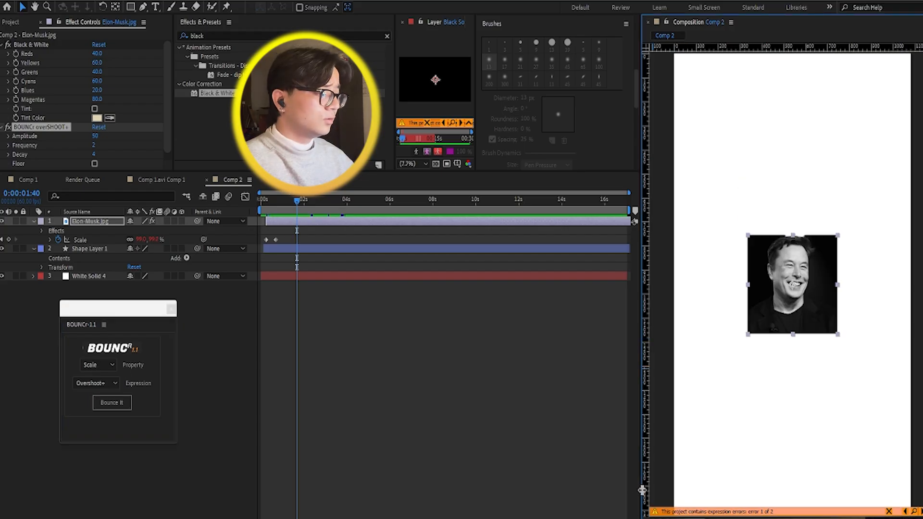
{"action": "left_click", "coordinate": [279, 197]}
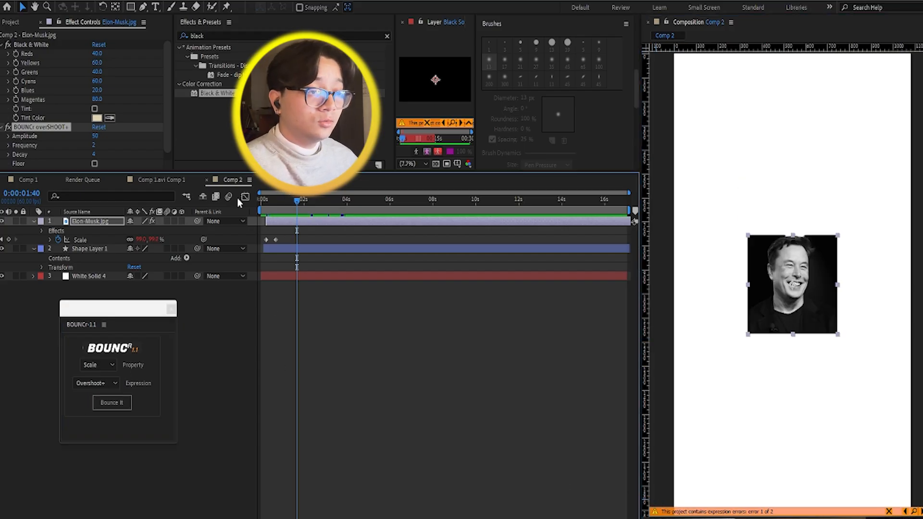
{"action": "left_click", "coordinate": [264, 201]}
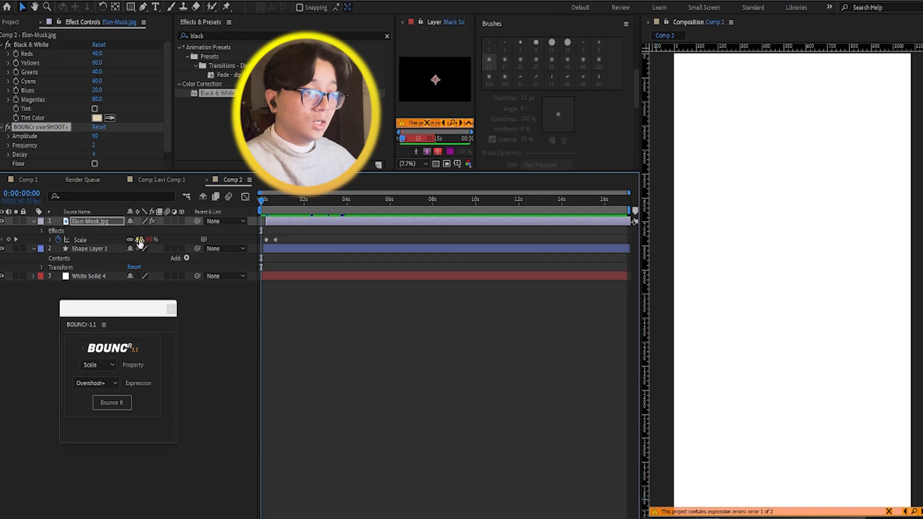
Step: Shift the second Scale keyframe slightly earlier to quicken the pop-in and play it from 0:00:00:07
{"action": "left_click", "coordinate": [275, 239]}
{"action": "left_click", "coordinate": [270, 201]}
{"action": "left_click_drag", "start_coordinate": [269, 201], "coordinate": [264, 201]}
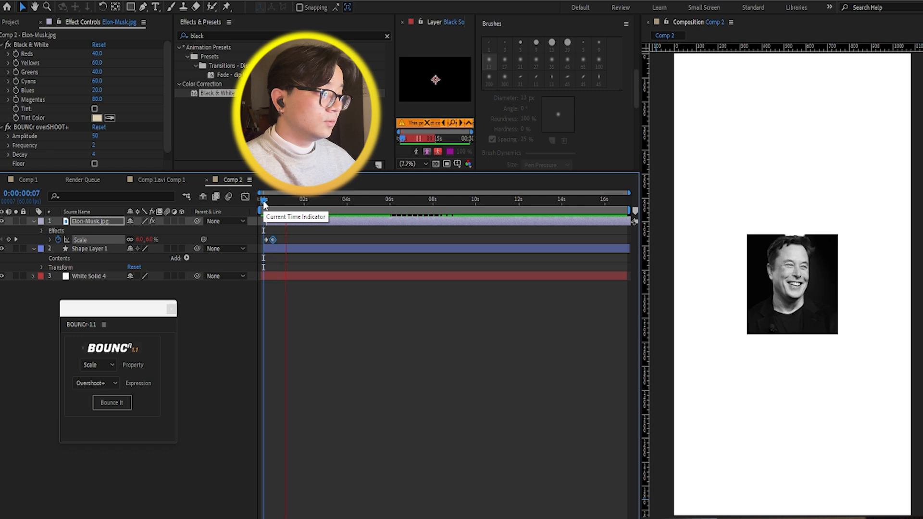
{"action": "key", "text": "space"}
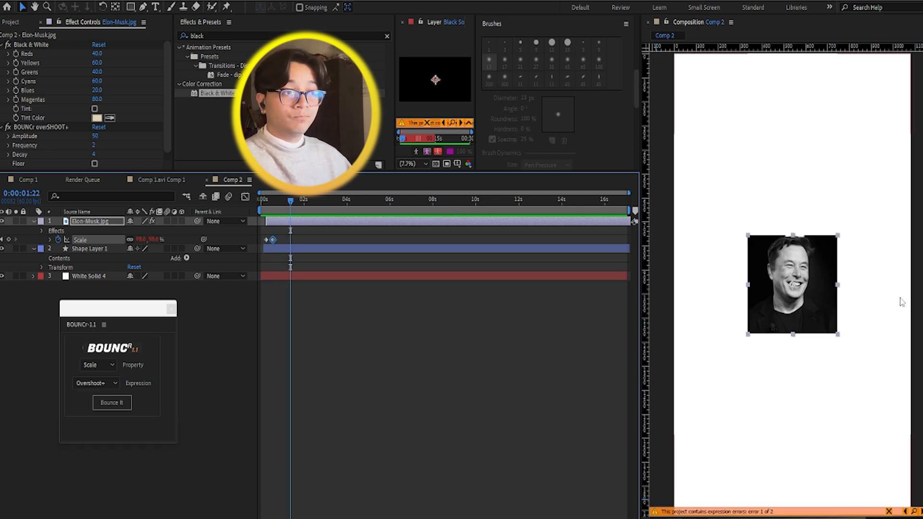
Step: Review the property choices in BOUNCr and select both Scale keyframes of the Elon-Musk.jpg layer
{"action": "left_click", "coordinate": [91, 314]}
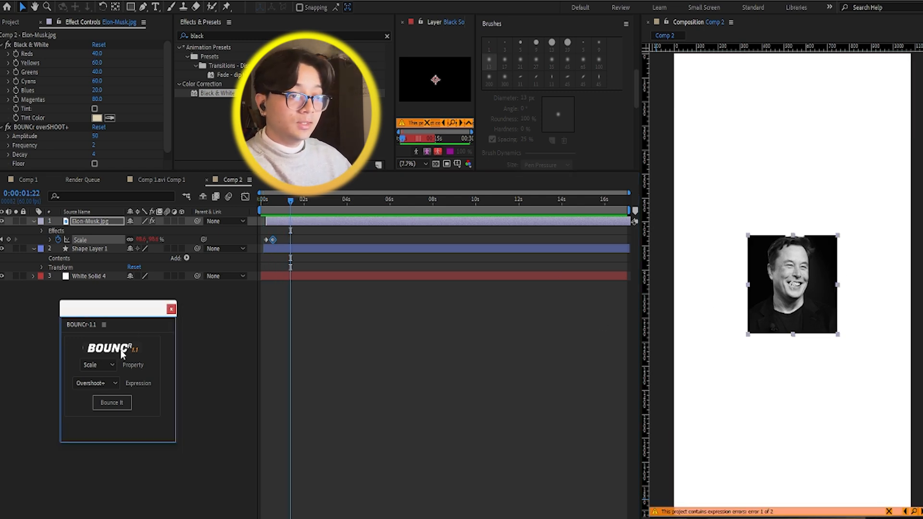
{"action": "left_click", "coordinate": [110, 366]}
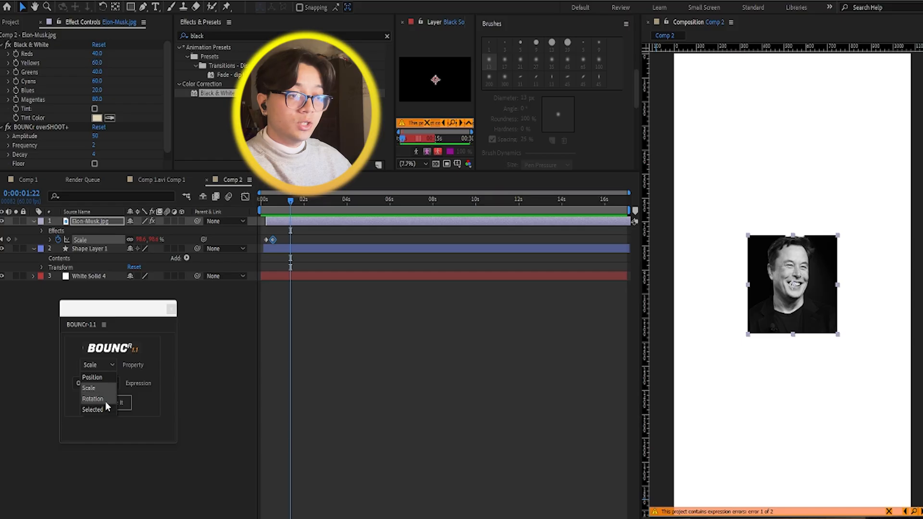
{"action": "left_click", "coordinate": [207, 342]}
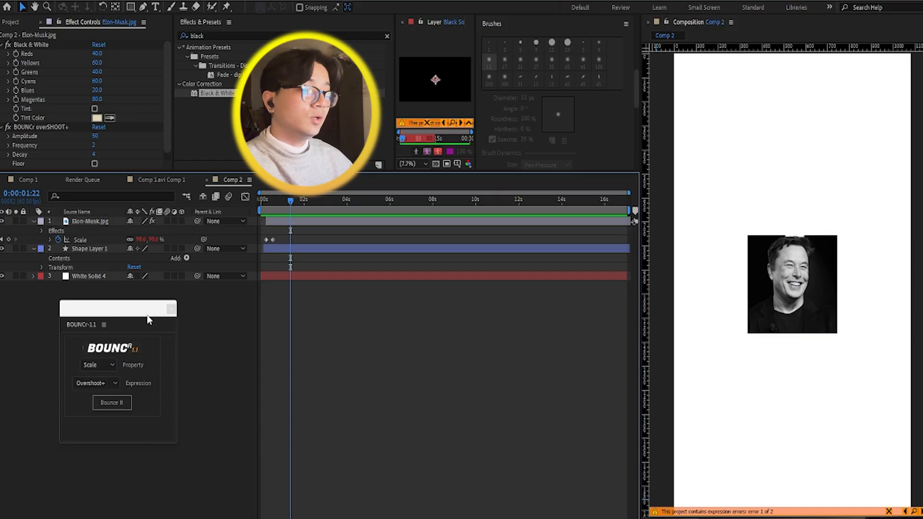
{"action": "left_click_drag", "start_coordinate": [338, 237], "coordinate": [243, 243]}
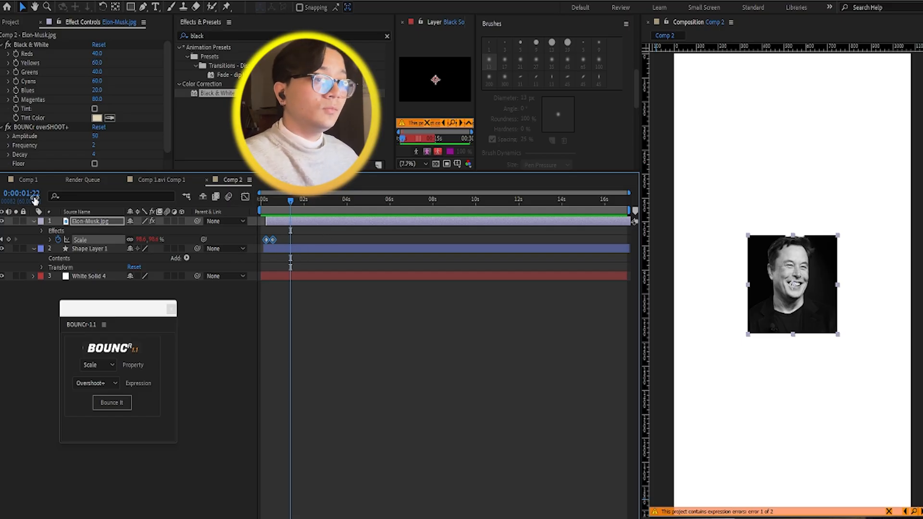
Step: Open Comp 1 and play its alarm clock, title and photo animation from the start twice
{"action": "left_click", "coordinate": [25, 180]}
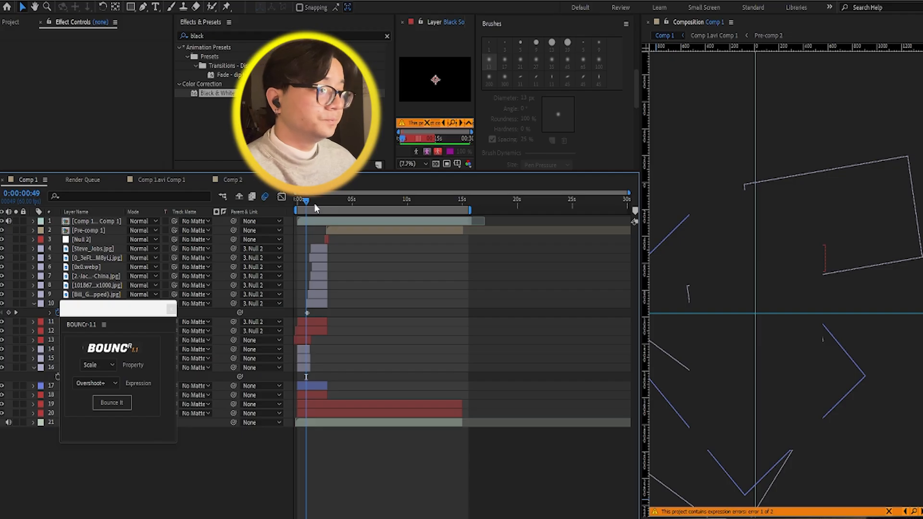
{"action": "left_click", "coordinate": [298, 203]}
{"action": "key", "text": "space"}
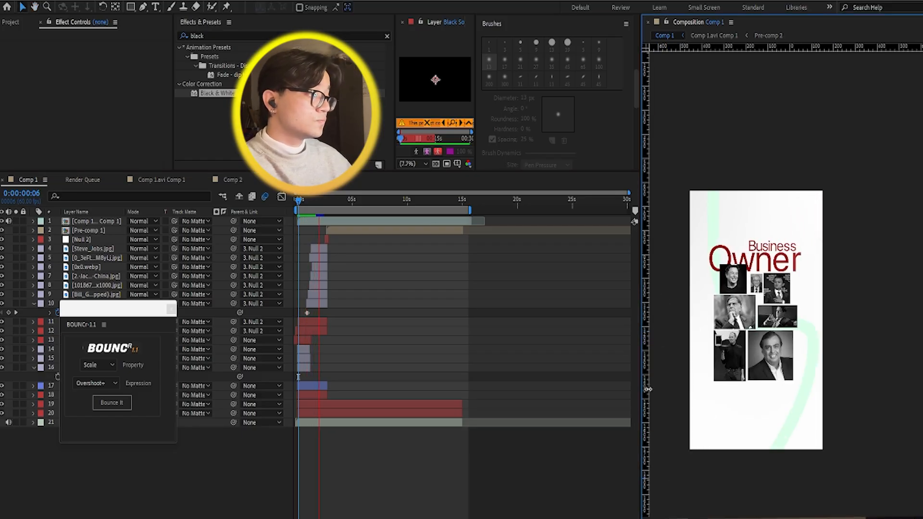
{"action": "key", "text": "space"}
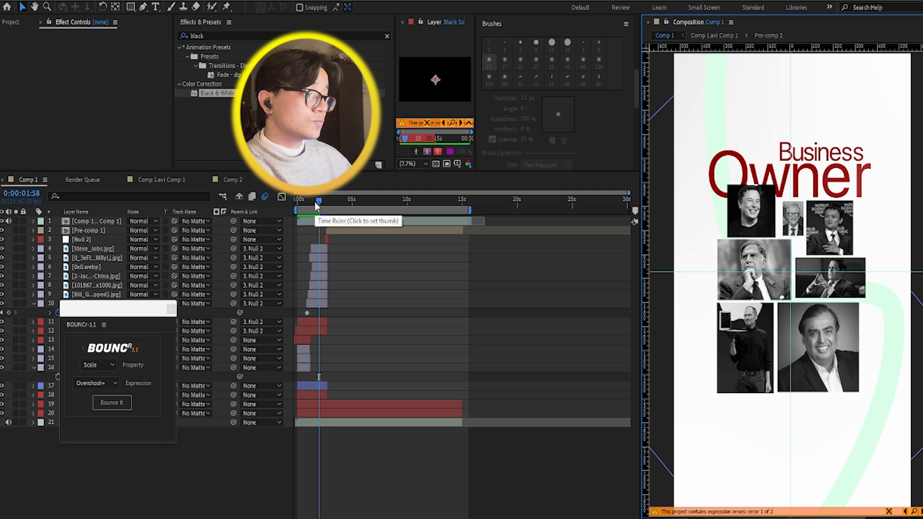
{"action": "key", "text": "space"}
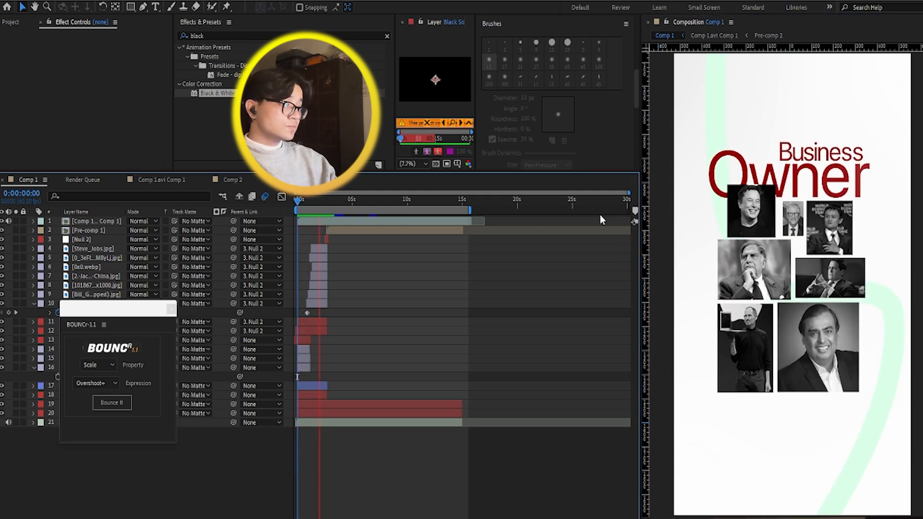
{"action": "key", "text": "space"}
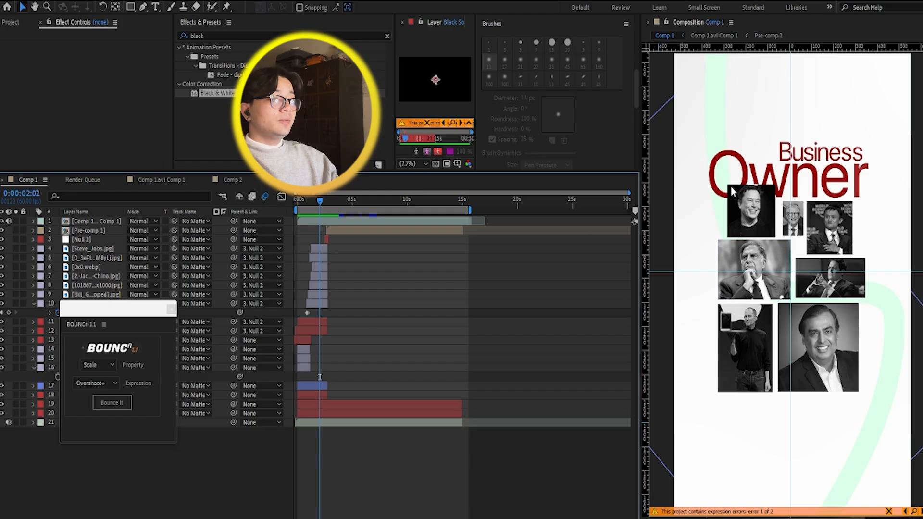
Step: Move the BOUNCr window clear of the layer names, select the Owner text layer and replay Comp 1 from 0:00:00:00
{"action": "left_click_drag", "start_coordinate": [91, 316], "coordinate": [53, 53]}
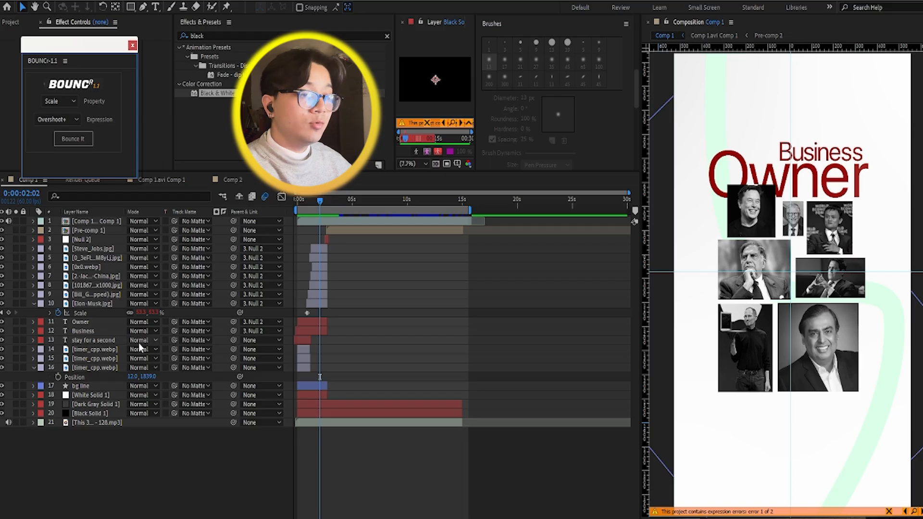
{"action": "left_click", "coordinate": [88, 323]}
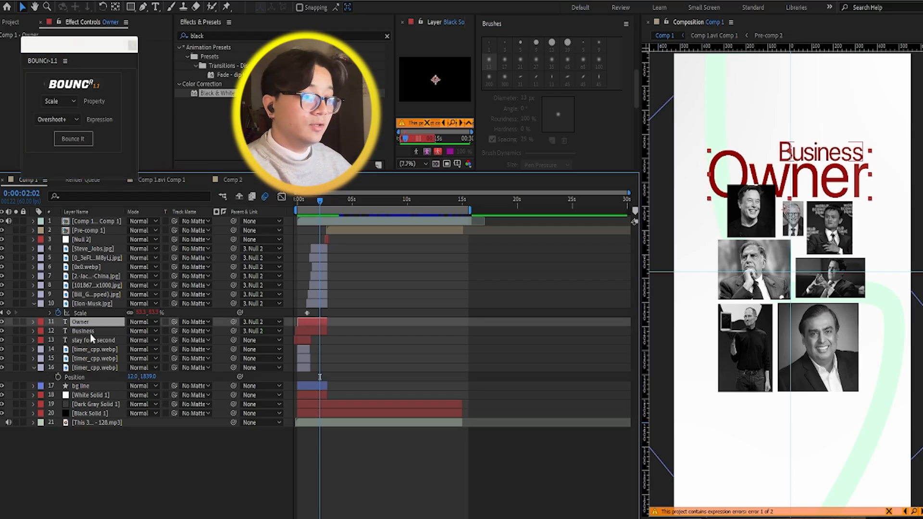
{"action": "left_click_drag", "start_coordinate": [315, 199], "coordinate": [295, 200]}
{"action": "key", "text": "space"}
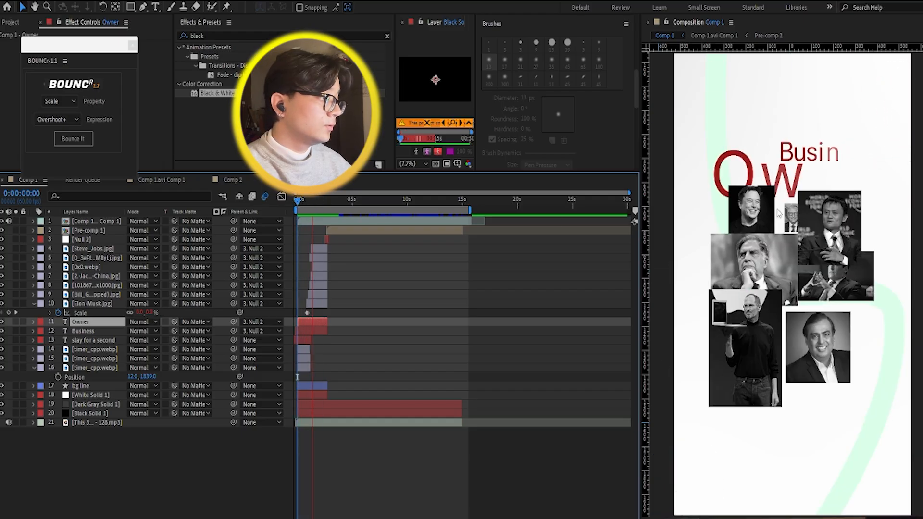
{"action": "key", "text": "space"}
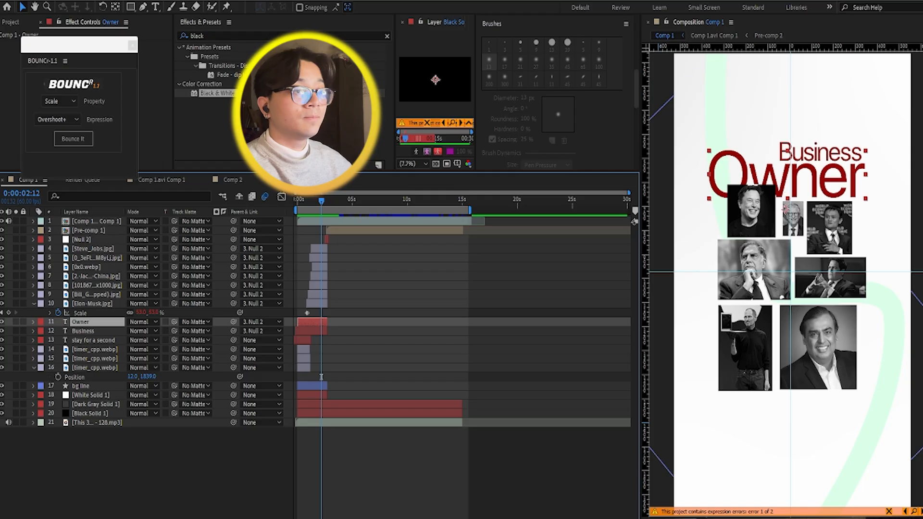
Step: Shift the BOUNCr window slightly and clear the effects and presets search
{"action": "left_click_drag", "start_coordinate": [81, 53], "coordinate": [79, 62]}
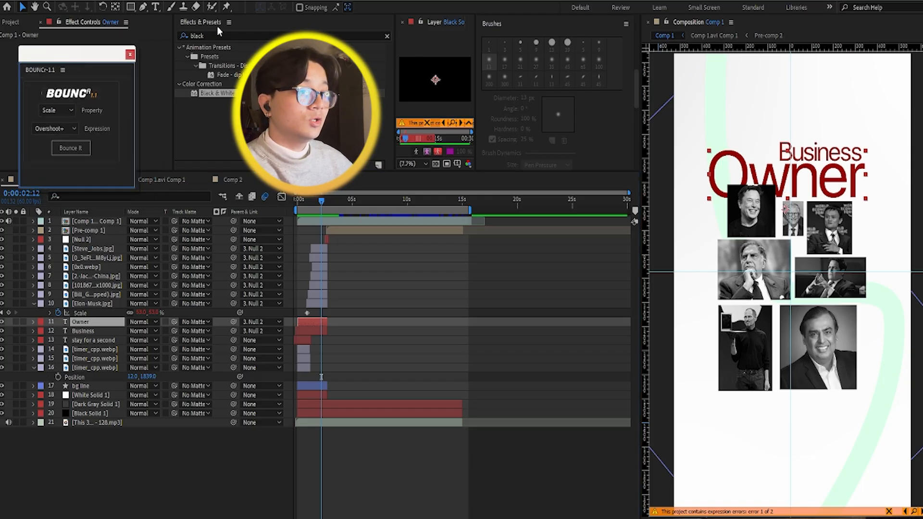
{"action": "left_click", "coordinate": [206, 36]}
{"action": "key", "text": "BackSpace"}
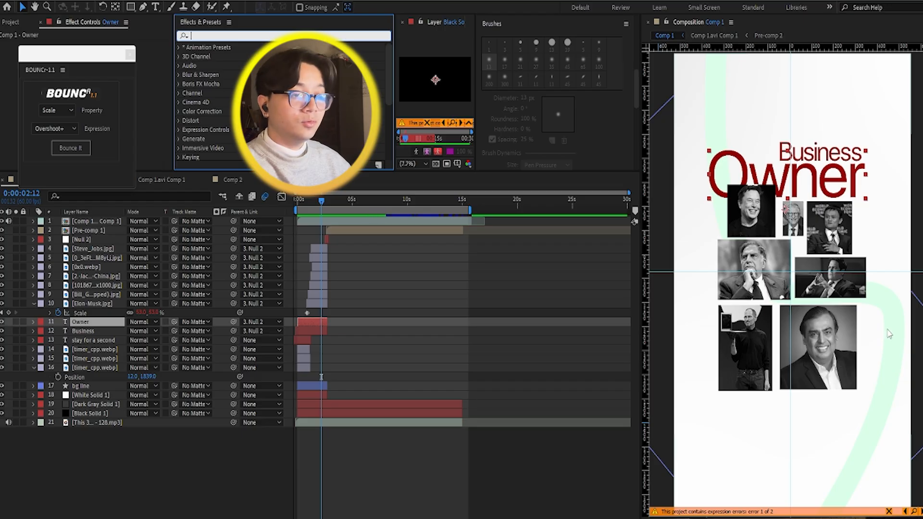
Step: Reveal the Scale keyframes of the 2.-Jac...-China.jpg, 0x0.webp, 0_3eFt...M8yLj.jpg and Steve_Jobs.jpg photo layers
{"action": "left_click", "coordinate": [96, 276]}
{"action": "key", "text": "s"}
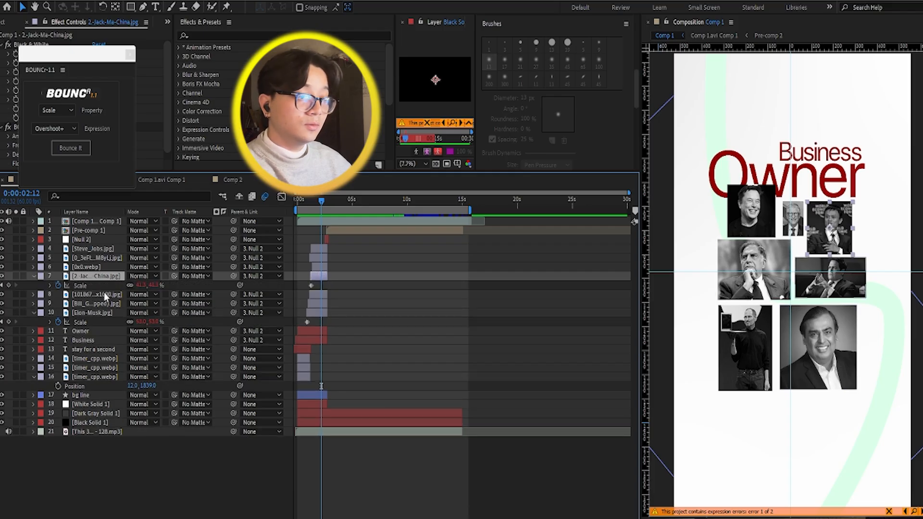
{"action": "left_click", "coordinate": [103, 265]}
{"action": "key", "text": "s"}
{"action": "left_click", "coordinate": [106, 258]}
{"action": "key", "text": "s"}
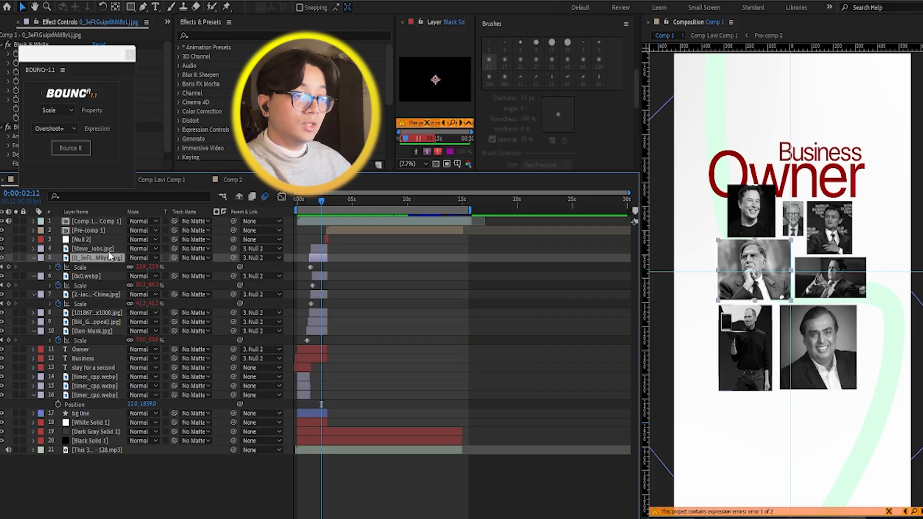
{"action": "left_click", "coordinate": [110, 249]}
{"action": "key", "text": "s"}
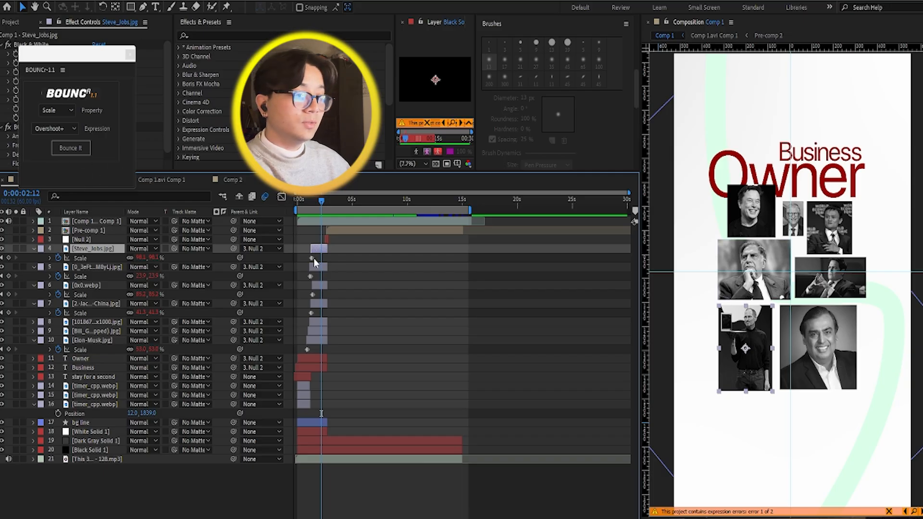
Step: Play the staggered photo pop-ins from 0:00:00:52 to examine their keyframe timing
{"action": "scroll", "coordinate": [313, 273], "scroll_direction": "up", "scroll_amount": 3}
{"action": "mouse_move", "coordinate": [384, 201]}
{"action": "left_mouse_down"}
{"action": "mouse_move", "coordinate": [304, 210]}
{"action": "mouse_move", "coordinate": [338, 215]}
{"action": "mouse_move", "coordinate": [325, 215]}
{"action": "mouse_move", "coordinate": [342, 203]}
{"action": "mouse_move", "coordinate": [394, 227]}
{"action": "mouse_move", "coordinate": [318, 232]}
{"action": "left_mouse_up"}
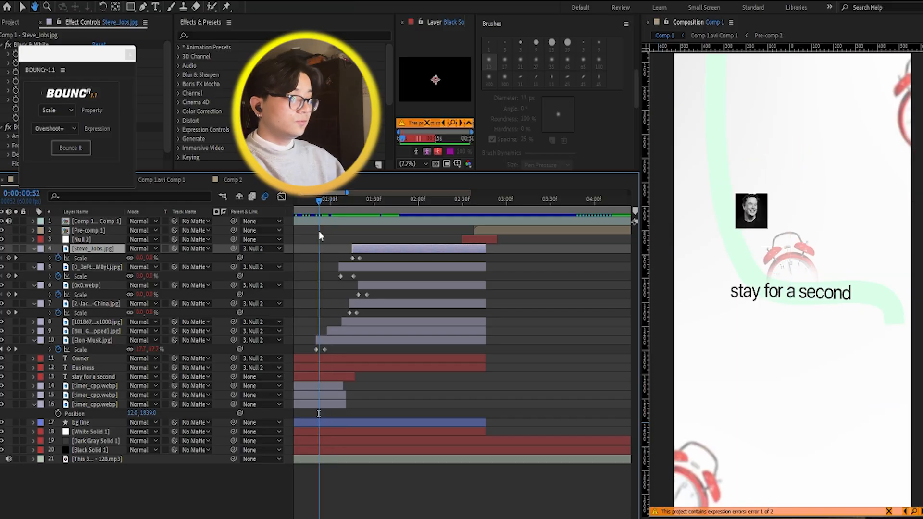
{"action": "key", "text": "space"}
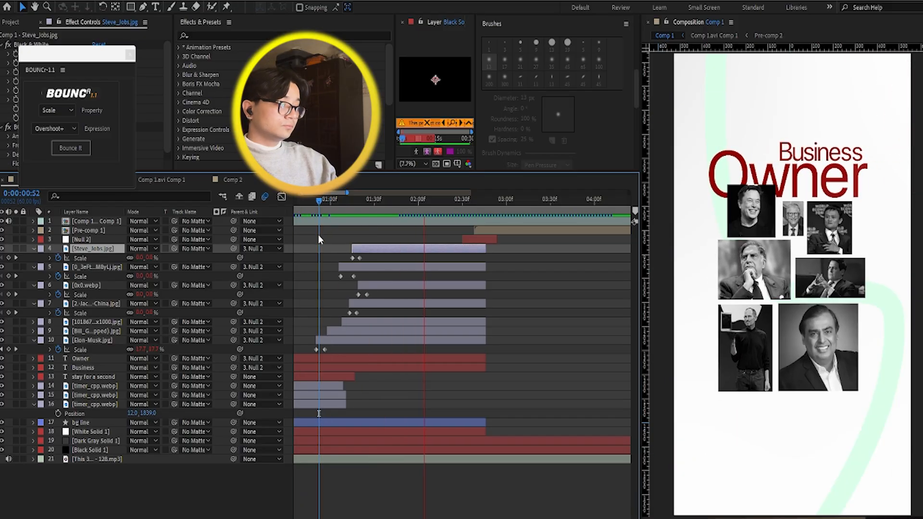
{"action": "key", "text": "space"}
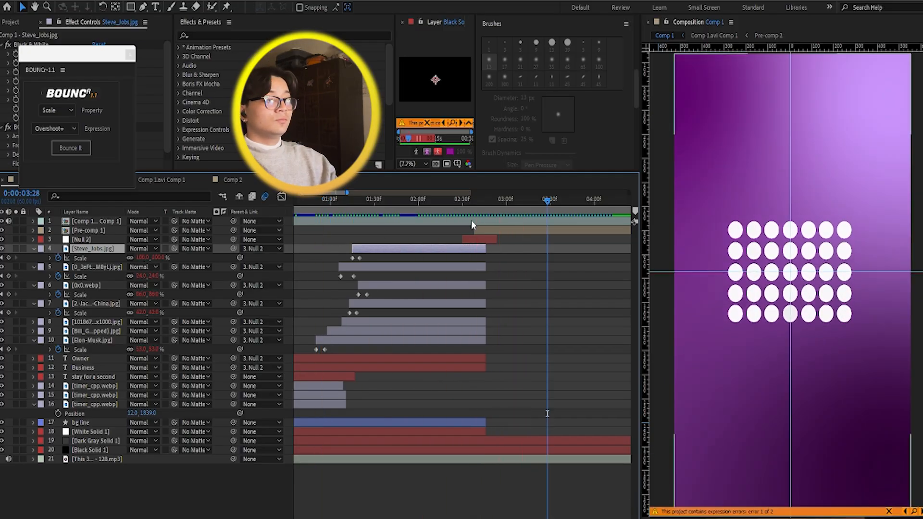
Step: Scrub and replay the end of the photo scene, stopping at 0:00:02:27 just before the Null 2 layer begins
{"action": "scroll", "coordinate": [476, 264], "scroll_direction": "down", "scroll_amount": 1}
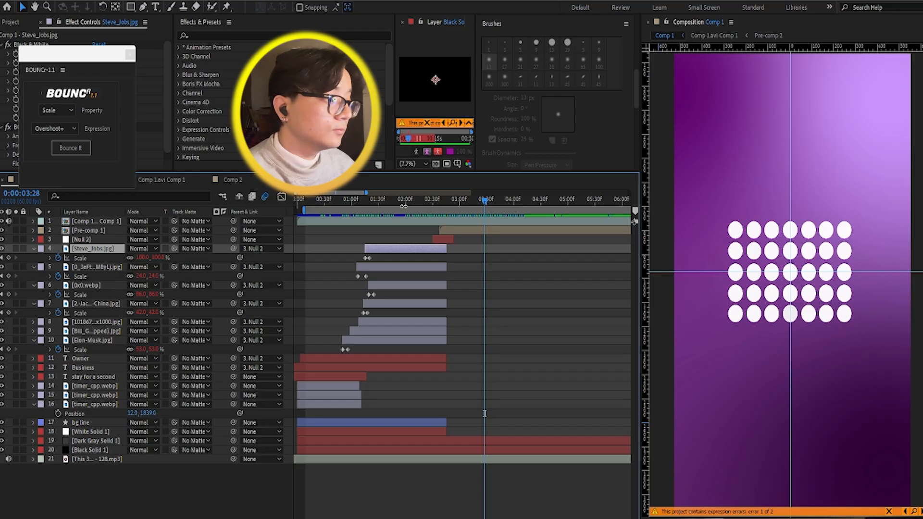
{"action": "left_click_drag", "start_coordinate": [404, 206], "coordinate": [435, 233]}
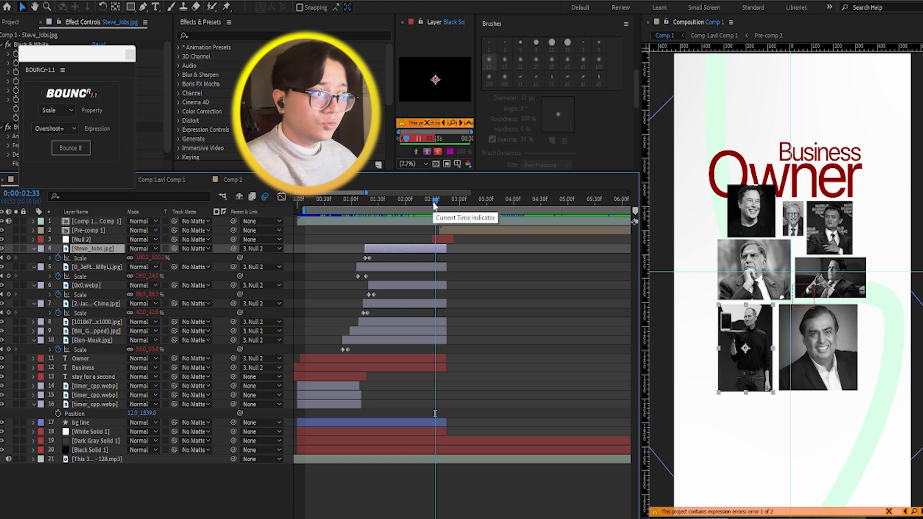
{"action": "mouse_move", "coordinate": [433, 201]}
{"action": "left_mouse_down"}
{"action": "mouse_move", "coordinate": [419, 197]}
{"action": "mouse_move", "coordinate": [451, 199]}
{"action": "mouse_move", "coordinate": [430, 204]}
{"action": "left_mouse_up"}
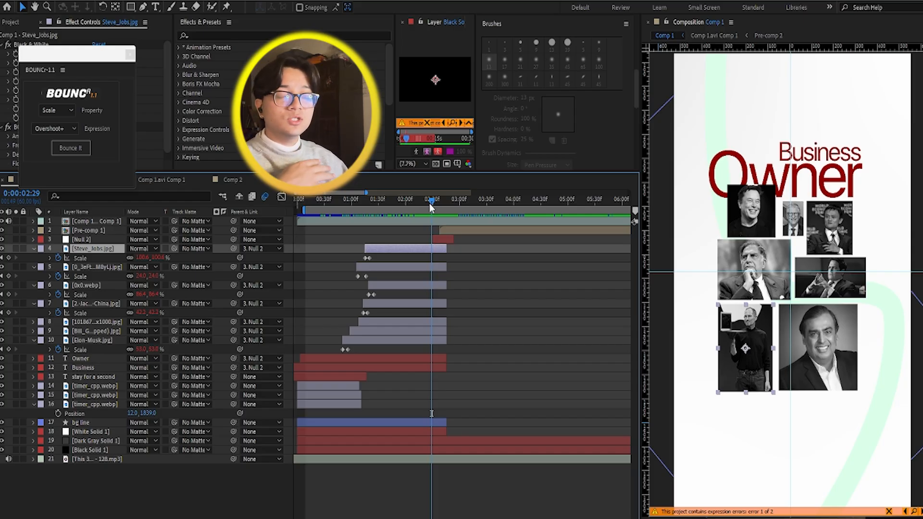
{"action": "left_click_drag", "start_coordinate": [429, 204], "coordinate": [418, 207]}
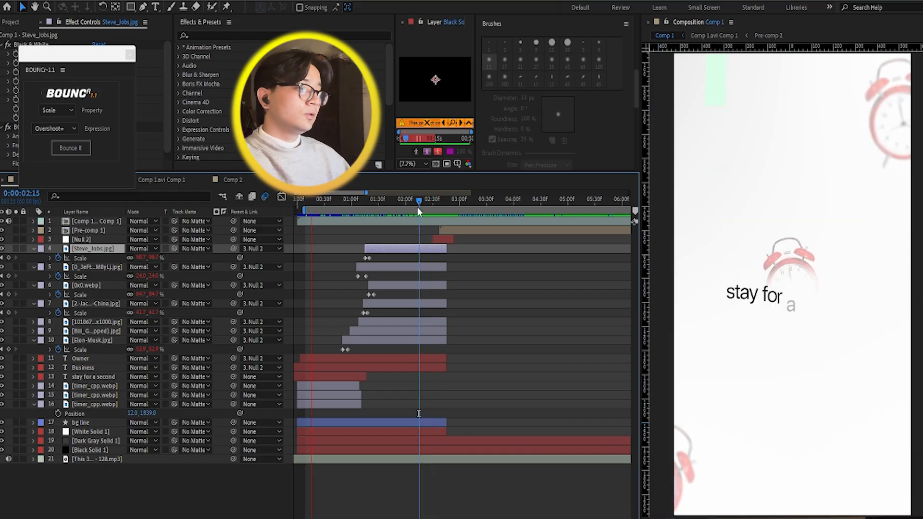
{"action": "key", "text": "space"}
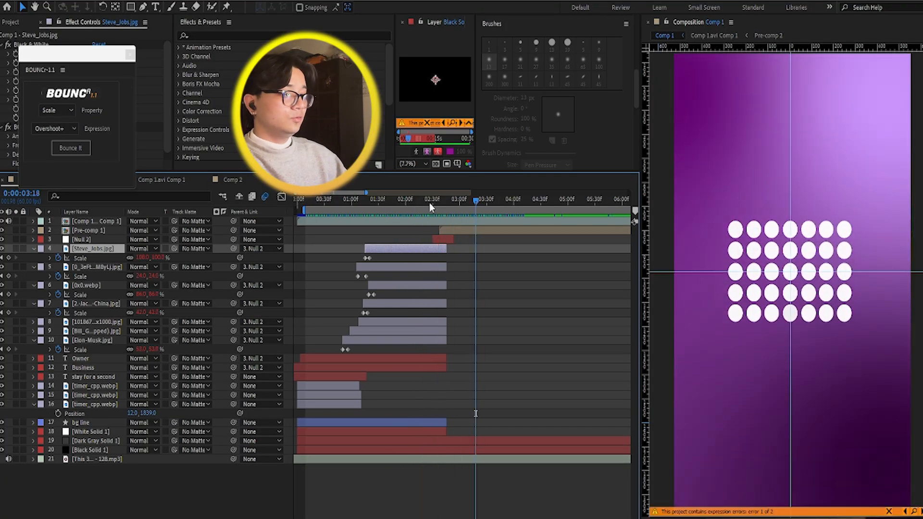
{"action": "left_click", "coordinate": [428, 201]}
{"action": "left_click_drag", "start_coordinate": [426, 201], "coordinate": [431, 204]}
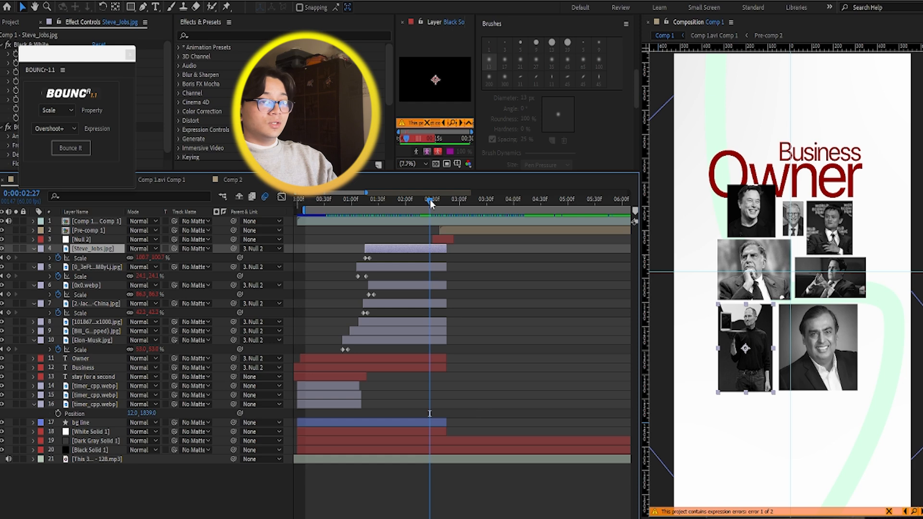
Step: Select the Null 2 layer at 0:00:02:33 and reveal its Position keyframes
{"action": "left_click", "coordinate": [82, 239]}
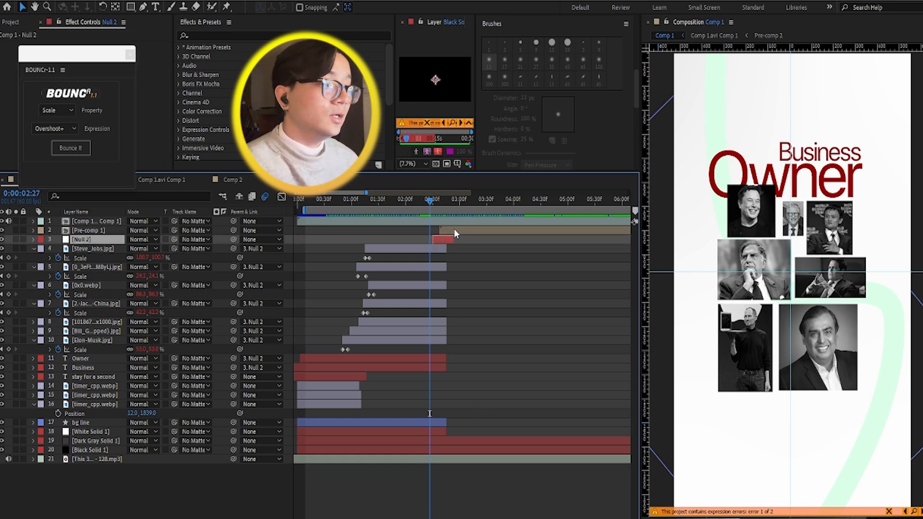
{"action": "left_click_drag", "start_coordinate": [430, 203], "coordinate": [435, 204]}
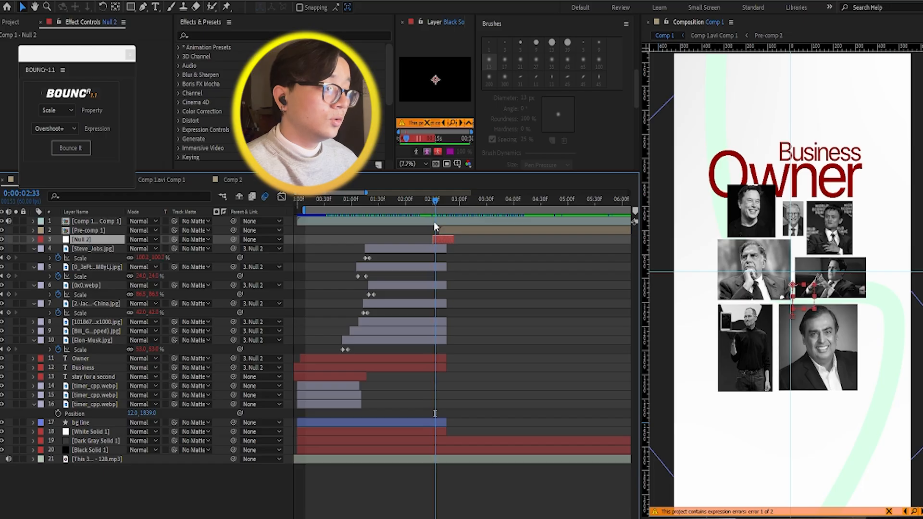
{"action": "left_click", "coordinate": [438, 240]}
{"action": "left_click", "coordinate": [437, 240]}
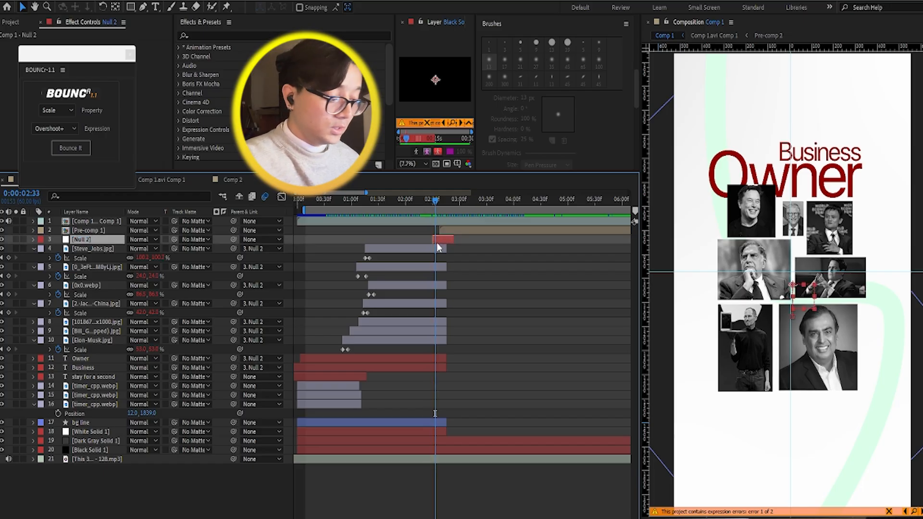
{"action": "key", "text": "p"}
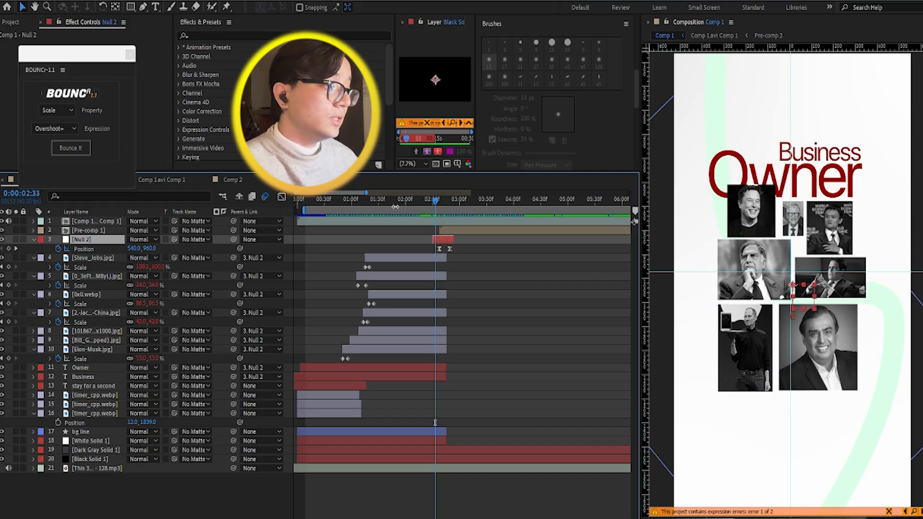
Step: Scrub around Null 2's first Position keyframe at 0:00:02:36 and play the transition into the purple dot-grid scene
{"action": "left_click_drag", "start_coordinate": [438, 207], "coordinate": [438, 203]}
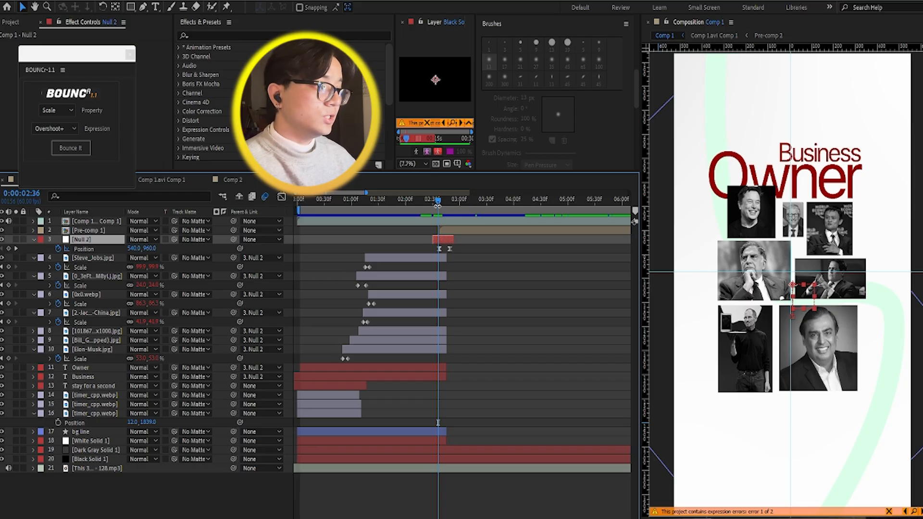
{"action": "mouse_move", "coordinate": [438, 204]}
{"action": "left_mouse_down"}
{"action": "mouse_move", "coordinate": [448, 203]}
{"action": "mouse_move", "coordinate": [436, 195]}
{"action": "left_mouse_up"}
{"action": "key", "text": "space"}
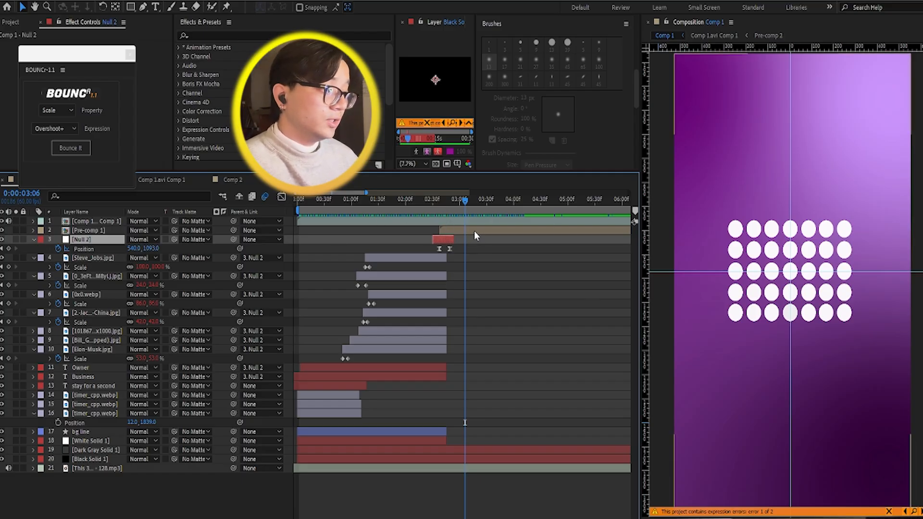
Step: Open Pre-comp 1 to inspect its shape and null layers, moving the BOUNCr window off the composition tabs
{"action": "double_click", "coordinate": [475, 231]}
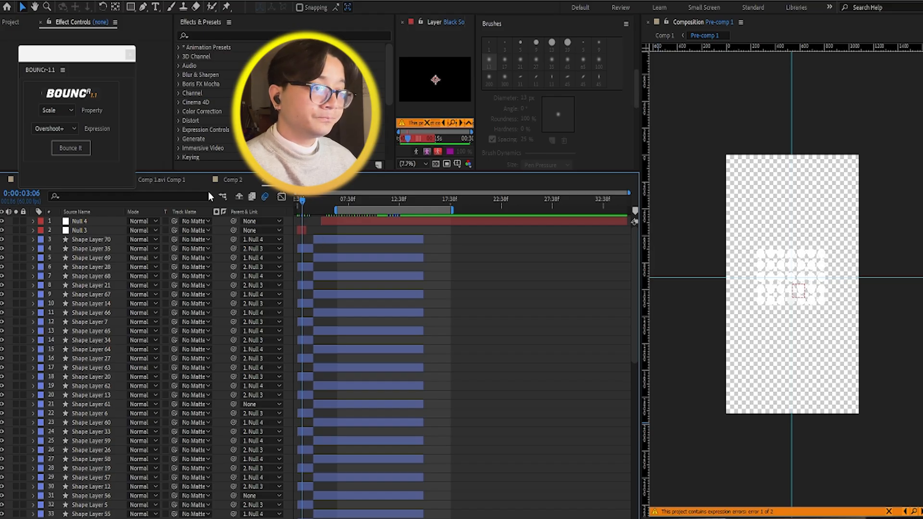
{"action": "left_click_drag", "start_coordinate": [82, 61], "coordinate": [103, 30]}
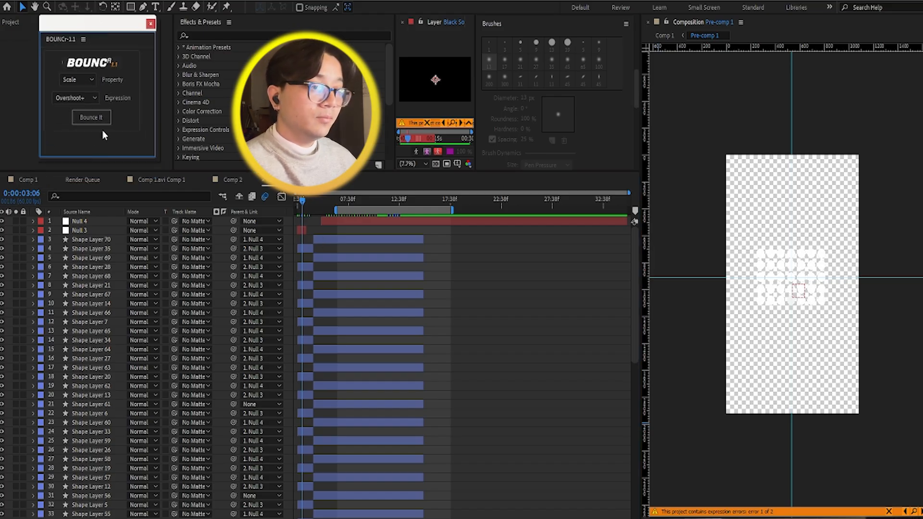
Step: Return to Comp 1 and scrub across the start of the dot-grid scene, stopping at 0:00:02:54
{"action": "left_click", "coordinate": [25, 179]}
{"action": "left_click", "coordinate": [450, 208]}
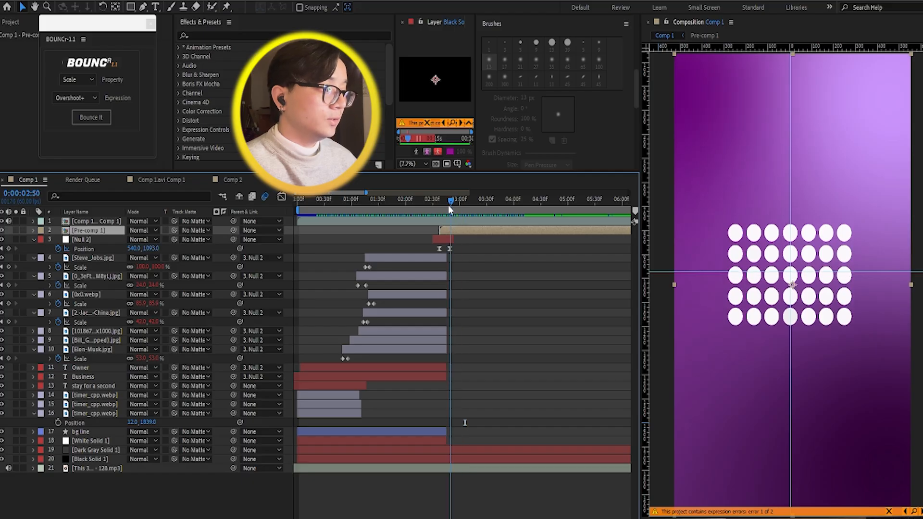
{"action": "mouse_move", "coordinate": [449, 210]}
{"action": "left_mouse_down"}
{"action": "mouse_move", "coordinate": [439, 201]}
{"action": "mouse_move", "coordinate": [454, 198]}
{"action": "left_mouse_up"}
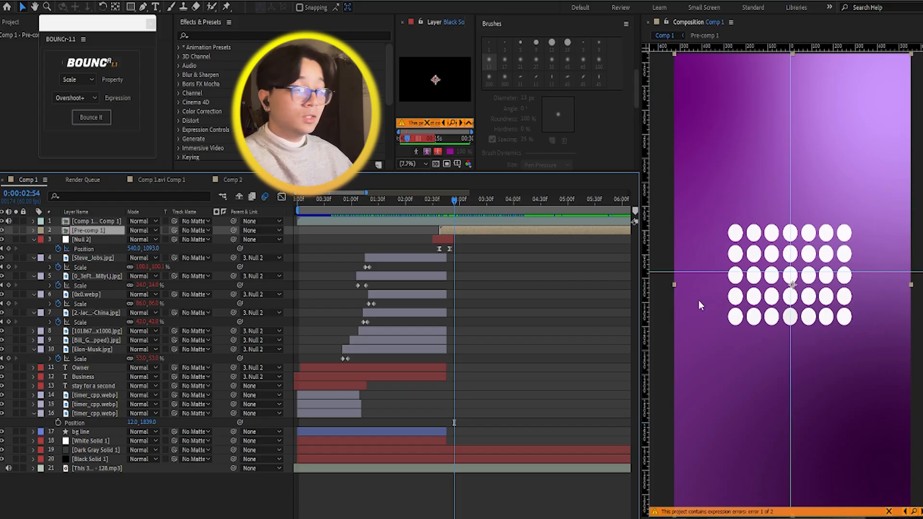
Step: Open Pre-comp 1, move to 0:00:03:27 and look through the dot shape layers and their null parents
{"action": "double_click", "coordinate": [451, 231]}
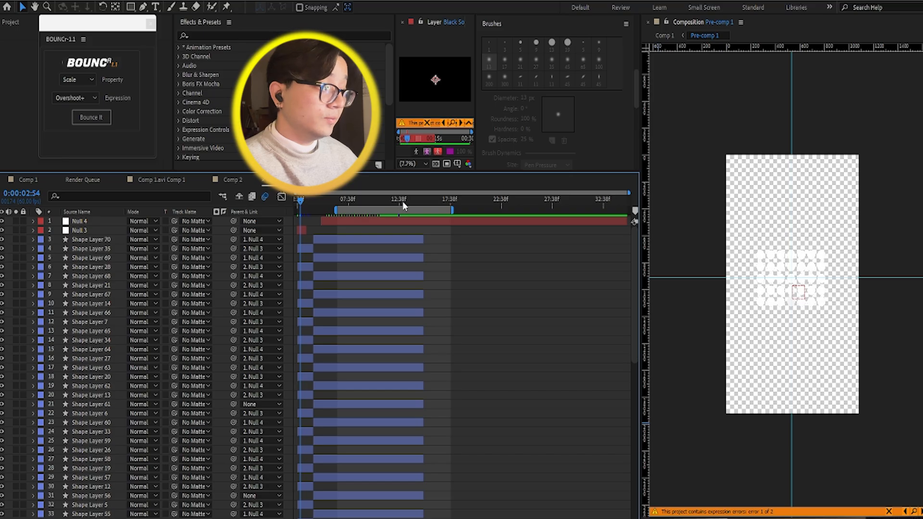
{"action": "left_click_drag", "start_coordinate": [403, 201], "coordinate": [307, 201]}
{"action": "scroll", "coordinate": [308, 236], "scroll_direction": "up", "scroll_amount": 4}
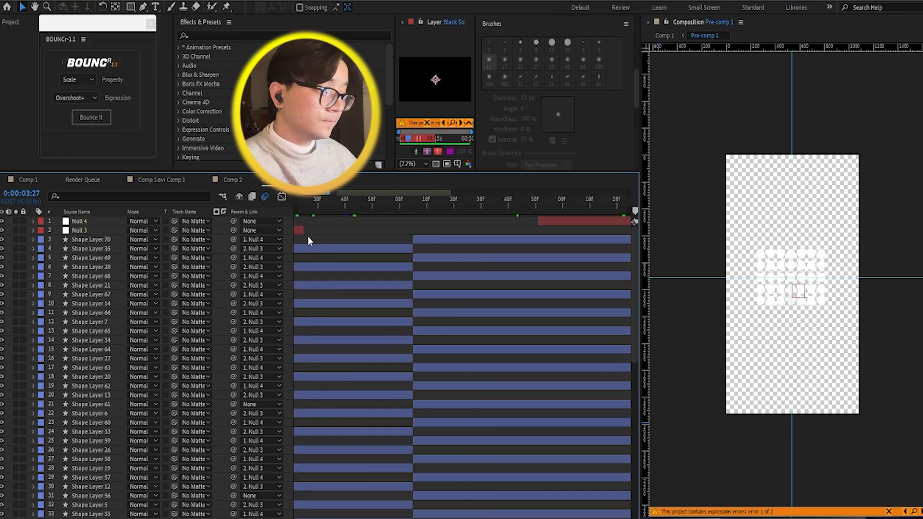
{"action": "scroll", "coordinate": [307, 237], "scroll_direction": "down", "scroll_amount": 3}
{"action": "scroll", "coordinate": [325, 308], "scroll_direction": "down", "scroll_amount": 12}
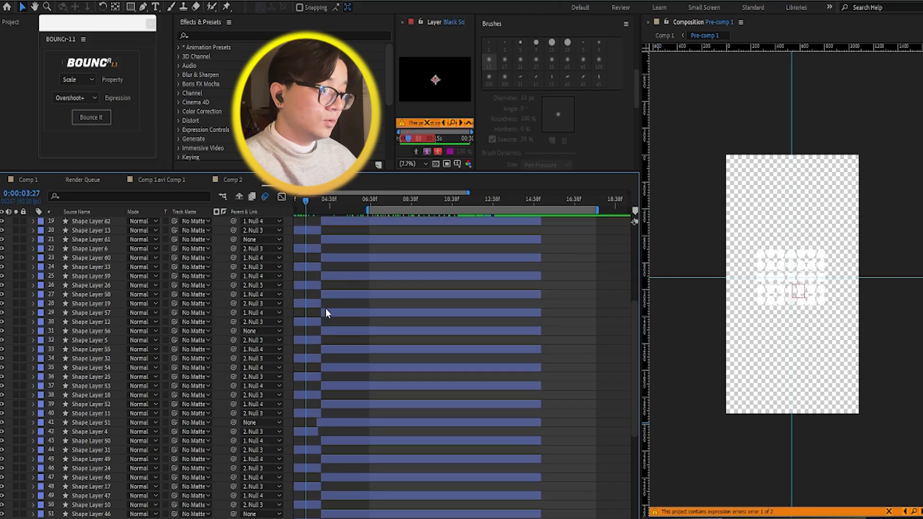
{"action": "scroll", "coordinate": [326, 307], "scroll_direction": "up", "scroll_amount": 12}
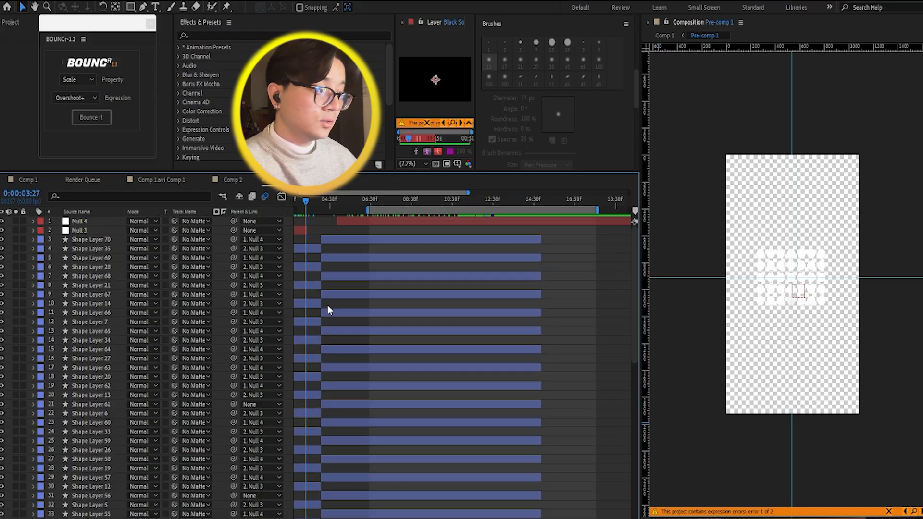
Step: Return to Comp 1 and play the dot-grid scene from around 0:00:02:39
{"action": "left_click", "coordinate": [24, 179]}
{"action": "left_click_drag", "start_coordinate": [478, 198], "coordinate": [442, 205]}
{"action": "key", "text": "space"}
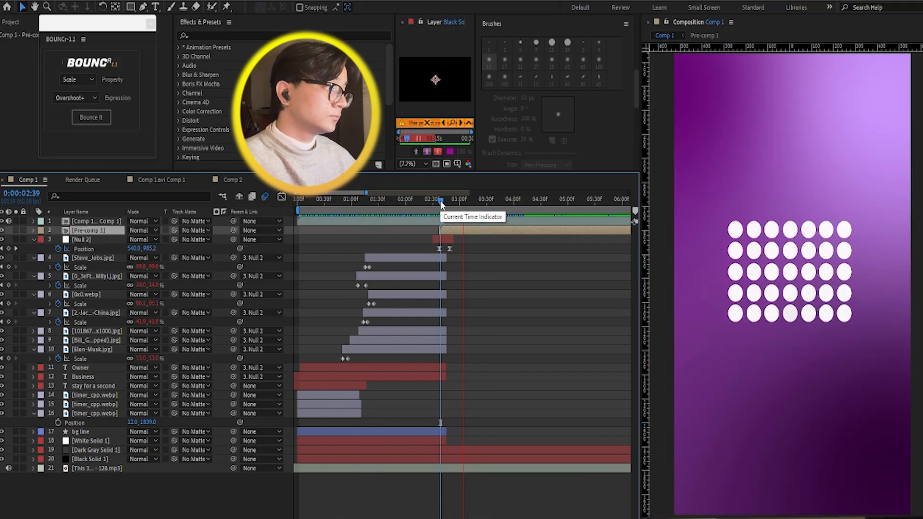
{"action": "key", "text": "space"}
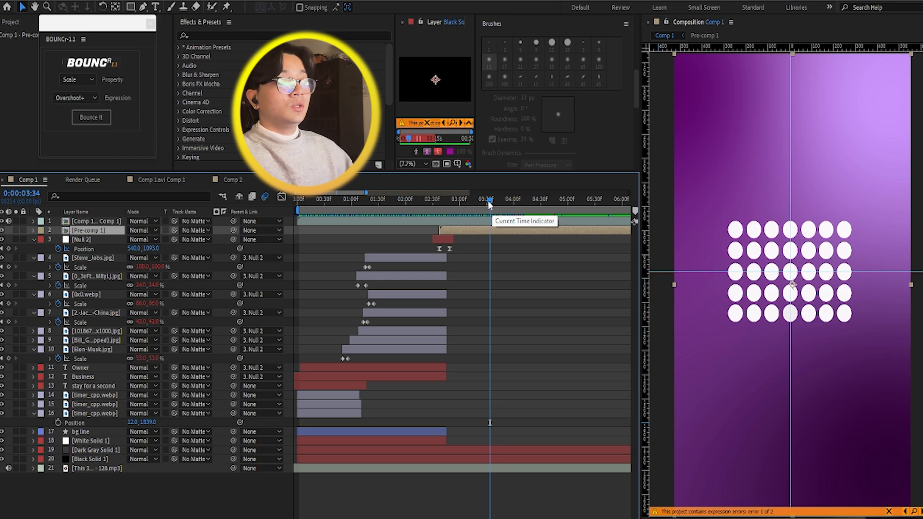
Step: Set Comp 1's work area to start at the beginning of the Null 2 layer and preview the dot-grid scene
{"action": "left_click_drag", "start_coordinate": [489, 204], "coordinate": [439, 206]}
{"action": "key", "text": "space"}
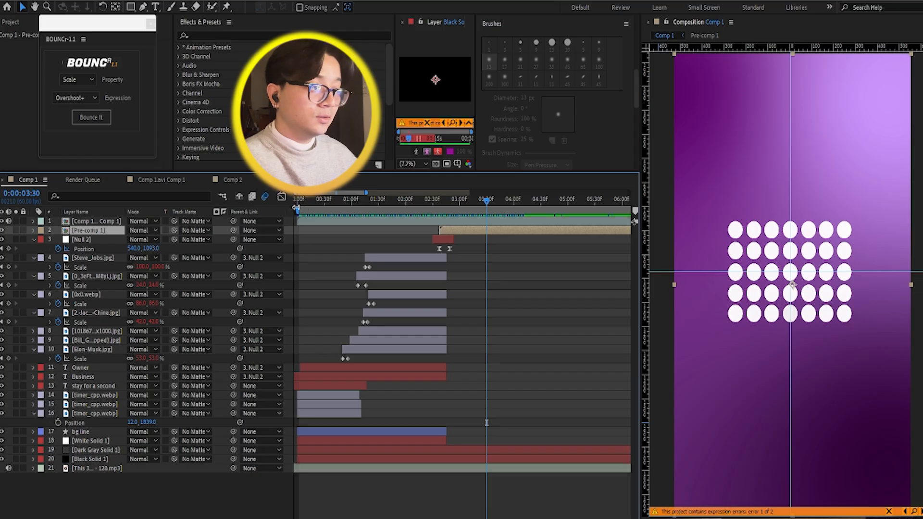
{"action": "mouse_move", "coordinate": [301, 210]}
{"action": "left_mouse_down"}
{"action": "mouse_move", "coordinate": [399, 212]}
{"action": "mouse_move", "coordinate": [436, 226]}
{"action": "left_mouse_up"}
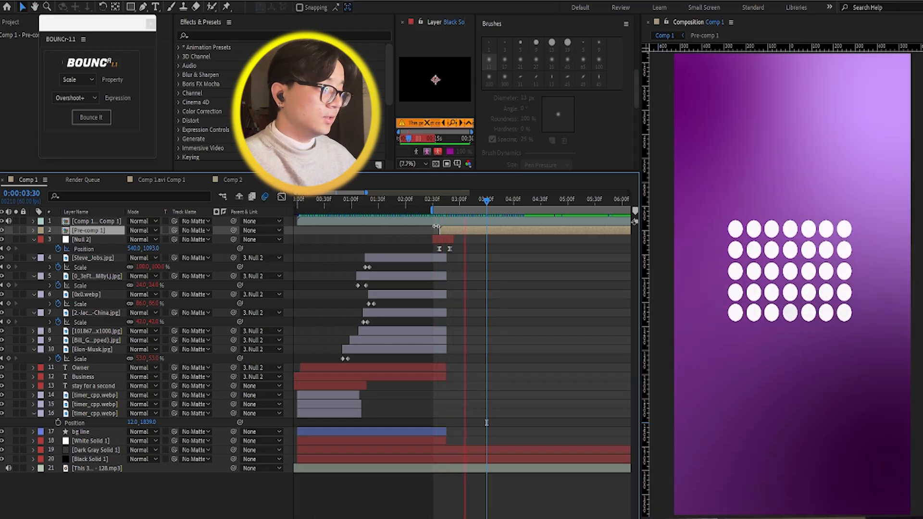
{"action": "key", "text": "space"}
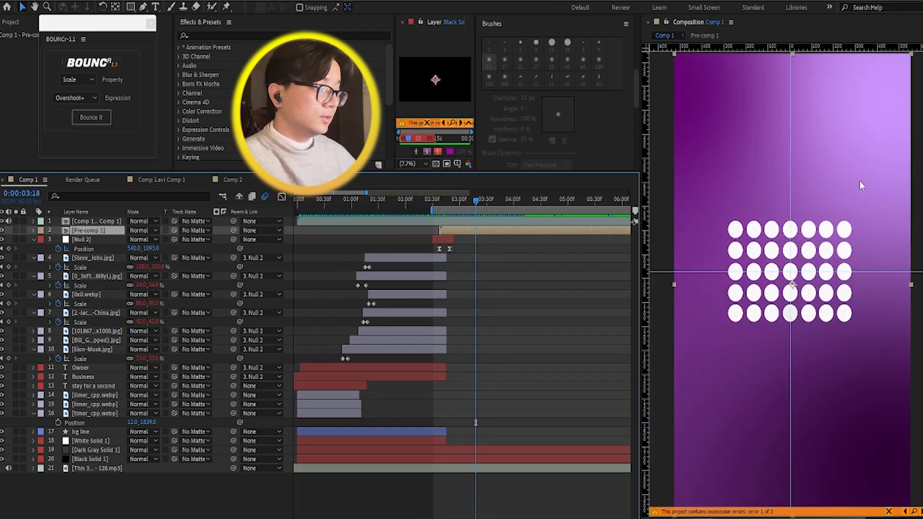
Step: Open Pre-comp 1, select the Null 3 layer and reveal its Position property
{"action": "double_click", "coordinate": [478, 230]}
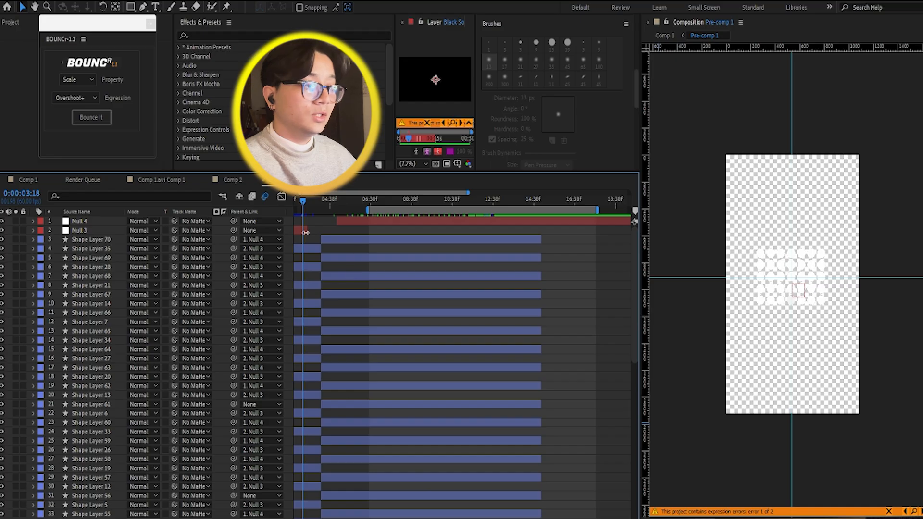
{"action": "left_click", "coordinate": [92, 230]}
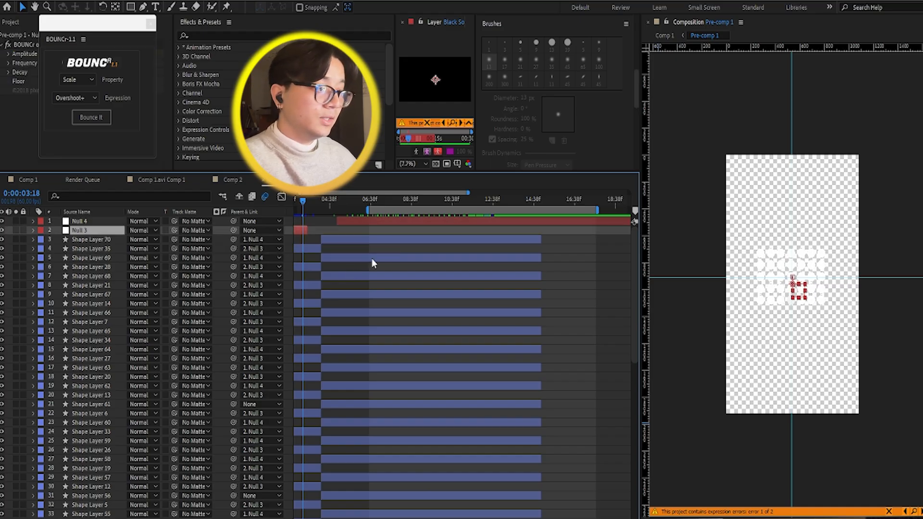
{"action": "key", "text": "p"}
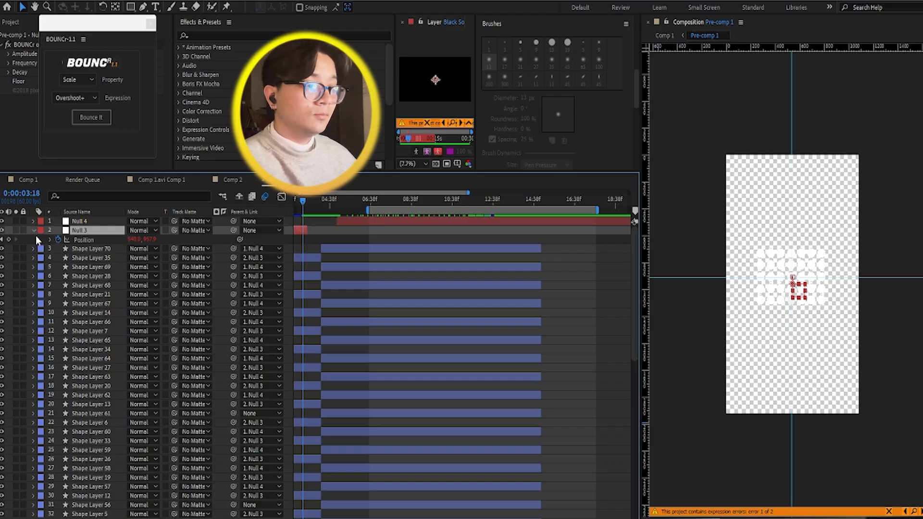
Step: Return to Comp 1 and play the transition into the dot-grid scene from 0:00:02:36
{"action": "left_click", "coordinate": [35, 178]}
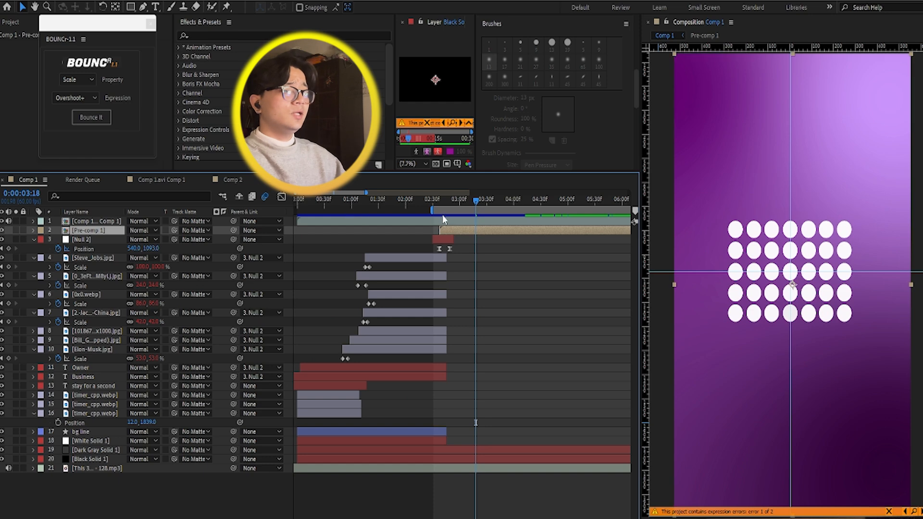
{"action": "left_click_drag", "start_coordinate": [459, 201], "coordinate": [438, 202]}
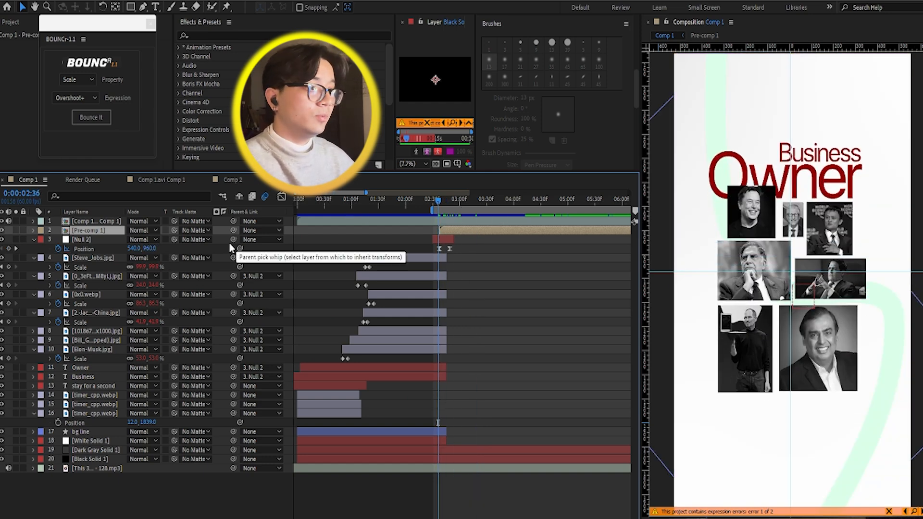
{"action": "key", "text": "space"}
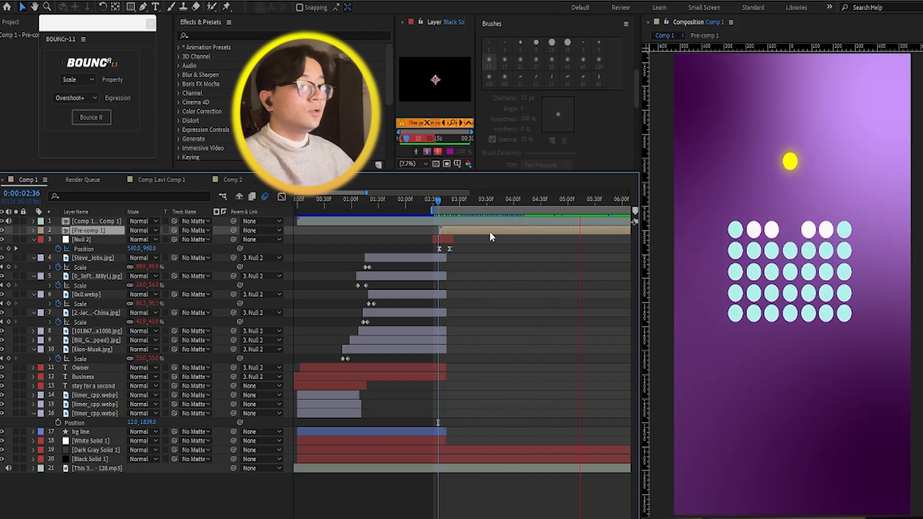
{"action": "key", "text": "space"}
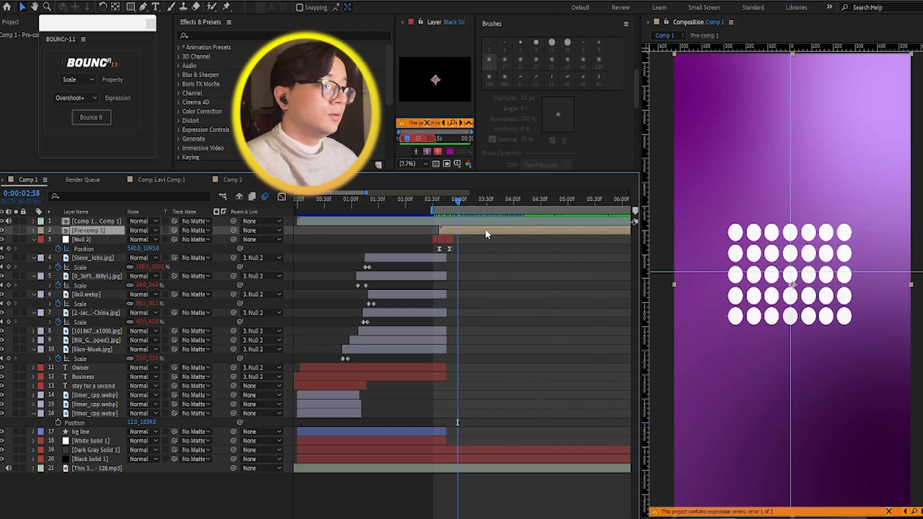
Step: In Pre-comp 1, select the yellow dot's shape layer, move its start to 0:00:07:28 and reveal its Position keyframes
{"action": "double_click", "coordinate": [486, 231]}
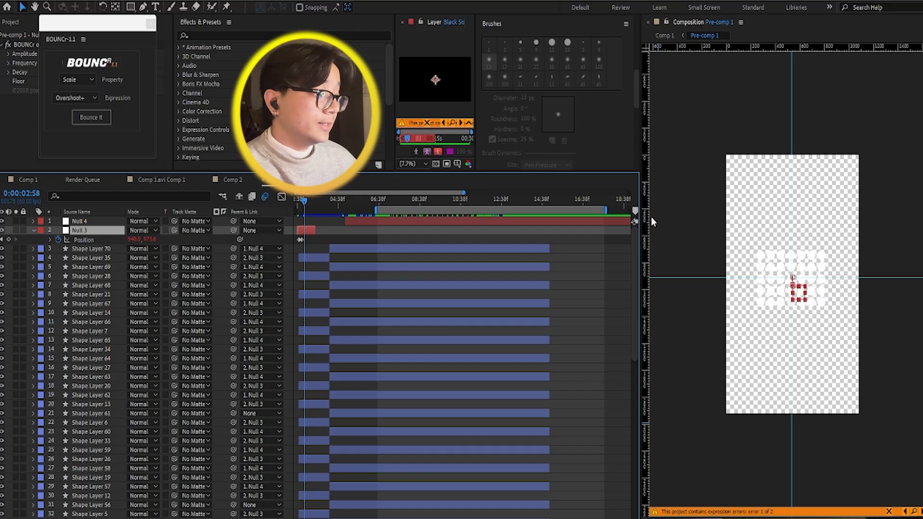
{"action": "key", "text": "space"}
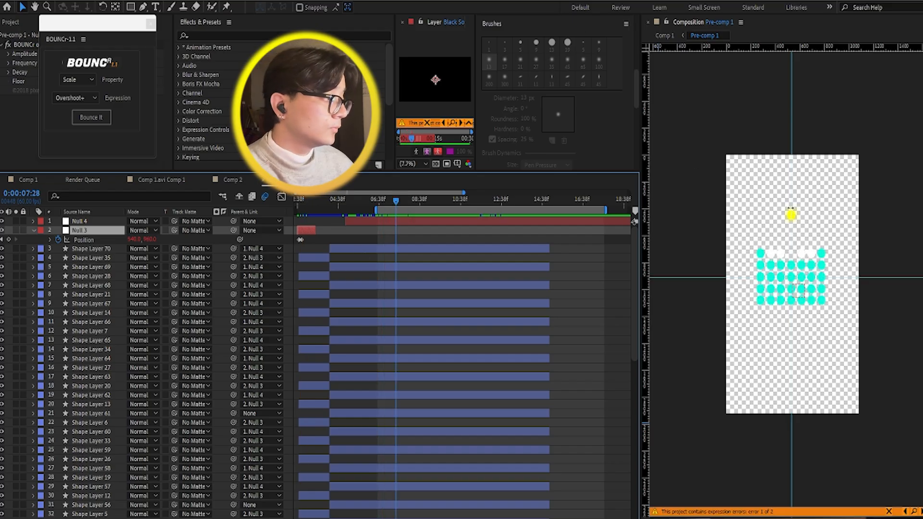
{"action": "left_click", "coordinate": [791, 216]}
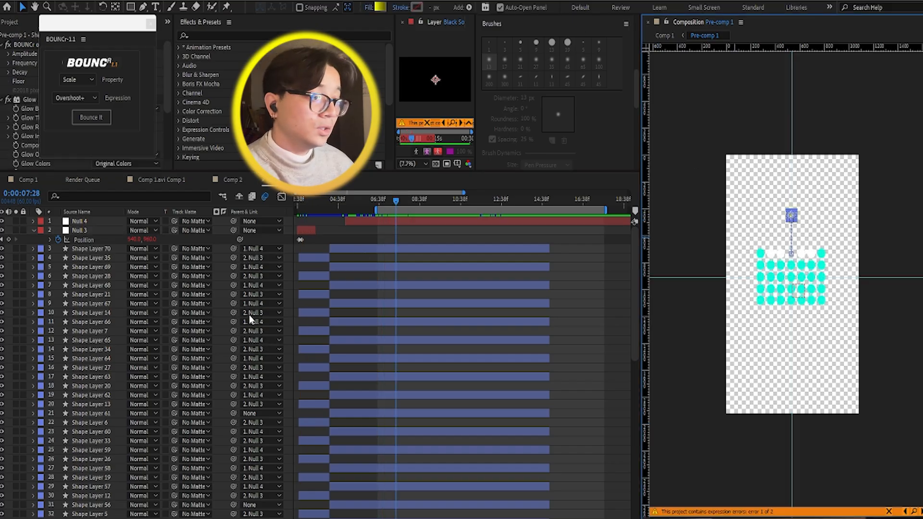
{"action": "scroll", "coordinate": [324, 340], "scroll_direction": "down", "scroll_amount": 5}
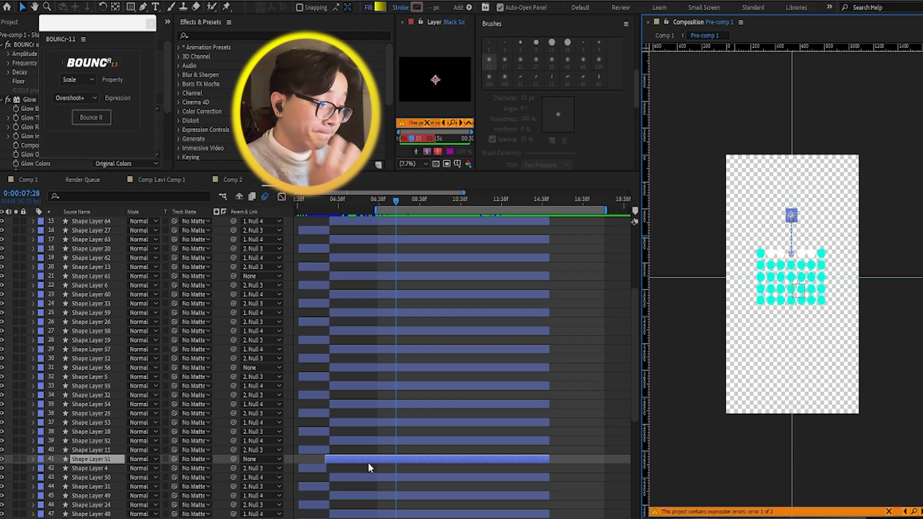
{"action": "key", "text": "bracketleft"}
{"action": "key", "text": "p"}
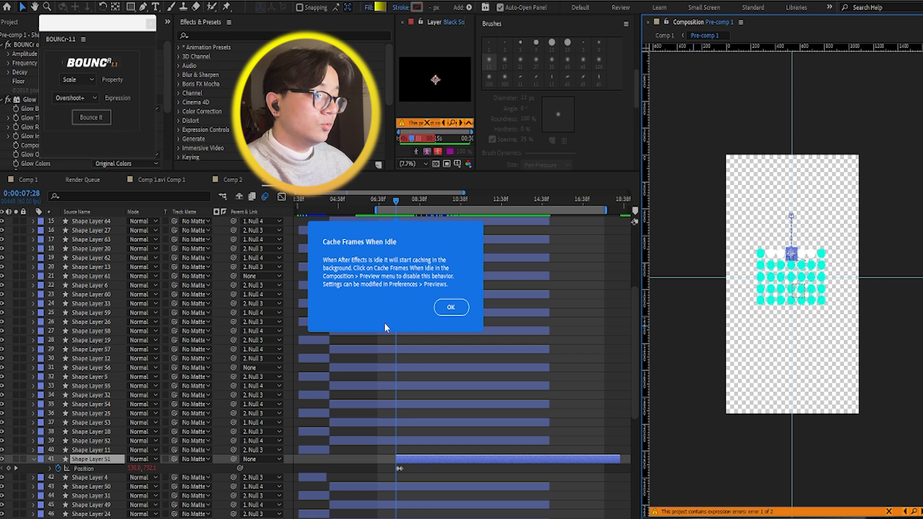
Step: Dismiss the frame-caching notice and scrub through the yellow dot's rise, from 0:00:07:22 to 0:00:08:14
{"action": "left_click", "coordinate": [449, 313]}
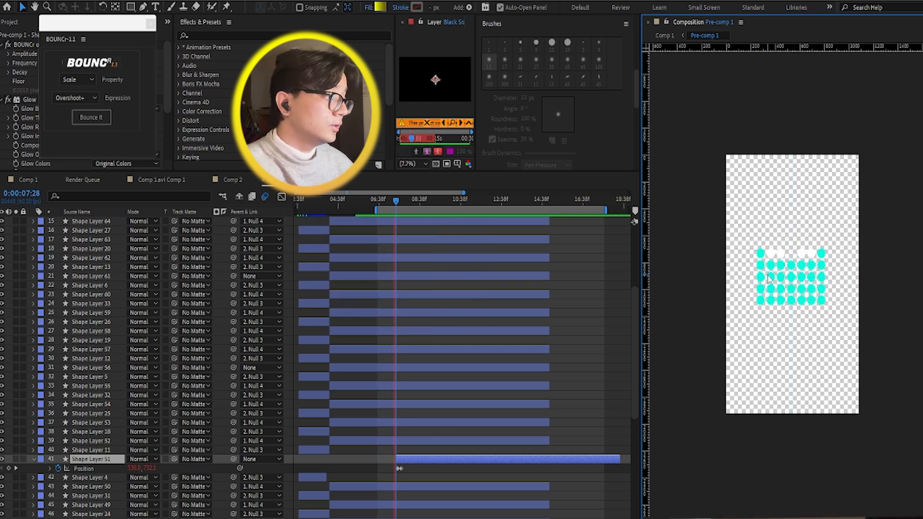
{"action": "left_click", "coordinate": [397, 204]}
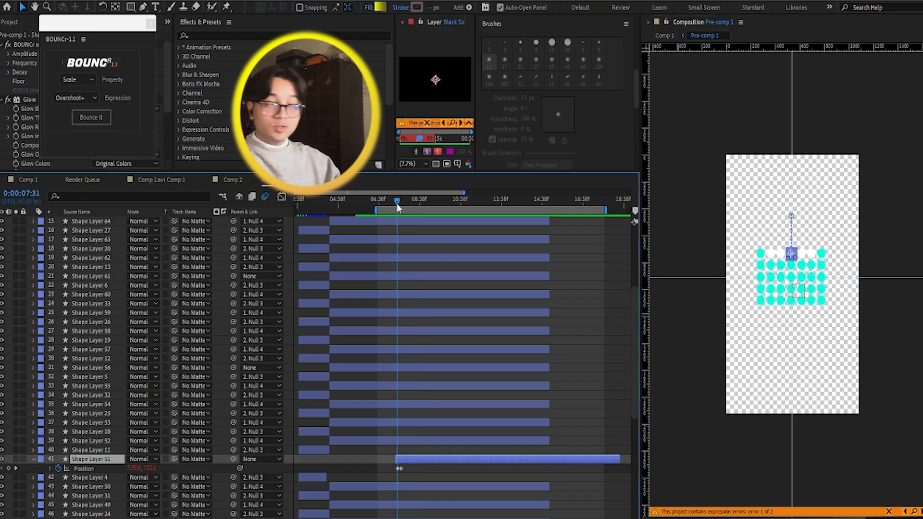
{"action": "left_click_drag", "start_coordinate": [397, 203], "coordinate": [394, 201]}
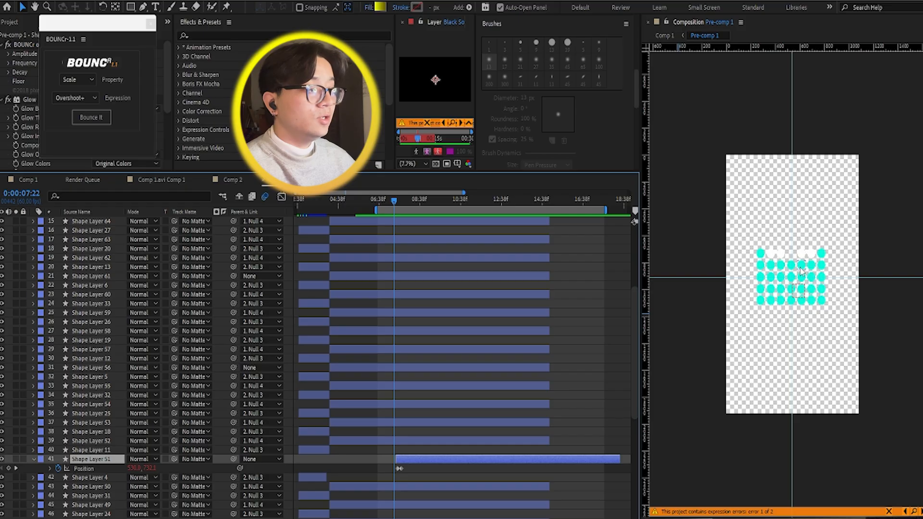
{"action": "left_click_drag", "start_coordinate": [394, 205], "coordinate": [413, 210]}
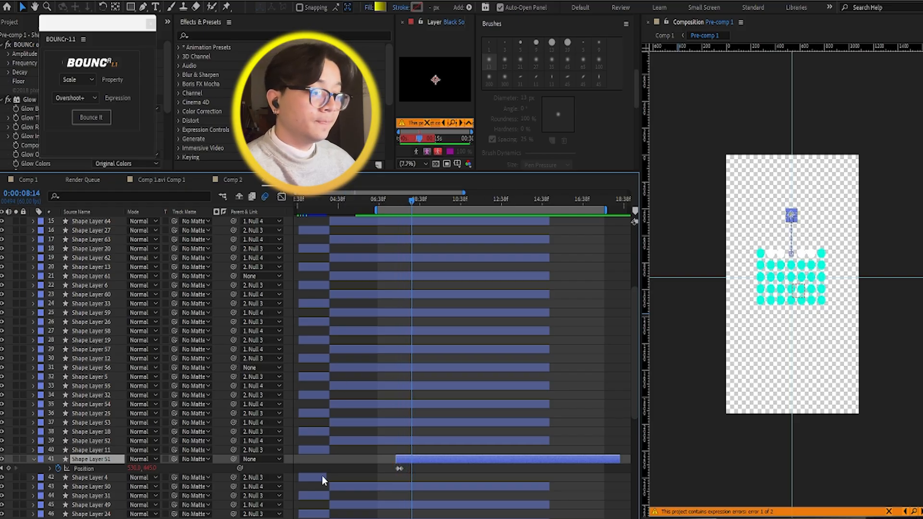
Step: Expand Shape Layer 51 to examine its Transform properties and Glow effect settings, and collapse its Effects group
{"action": "left_click", "coordinate": [33, 460]}
{"action": "left_click", "coordinate": [33, 460]}
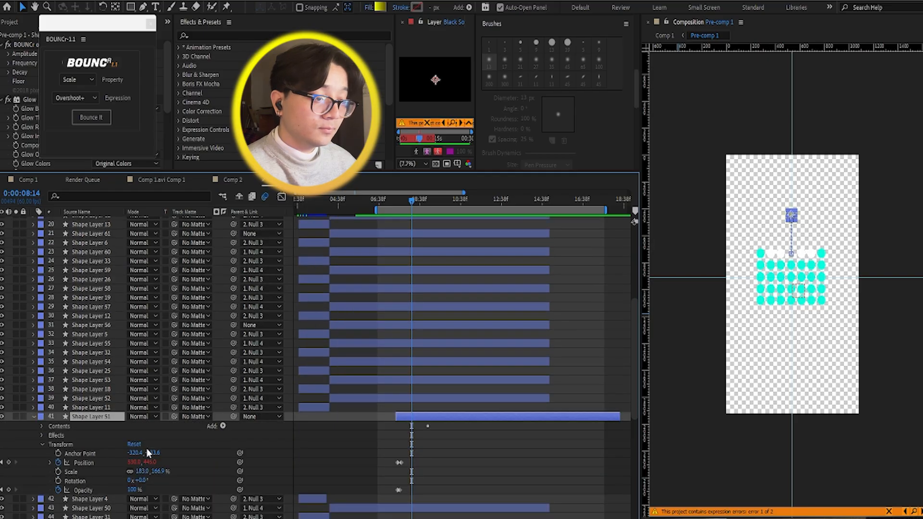
{"action": "scroll", "coordinate": [139, 433], "scroll_direction": "down", "scroll_amount": 3}
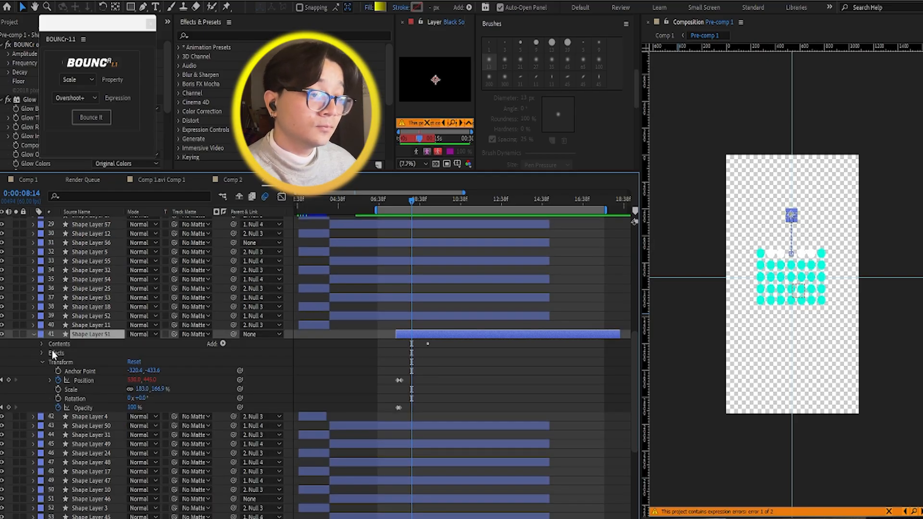
{"action": "left_click", "coordinate": [42, 353]}
{"action": "scroll", "coordinate": [96, 370], "scroll_direction": "down", "scroll_amount": 1}
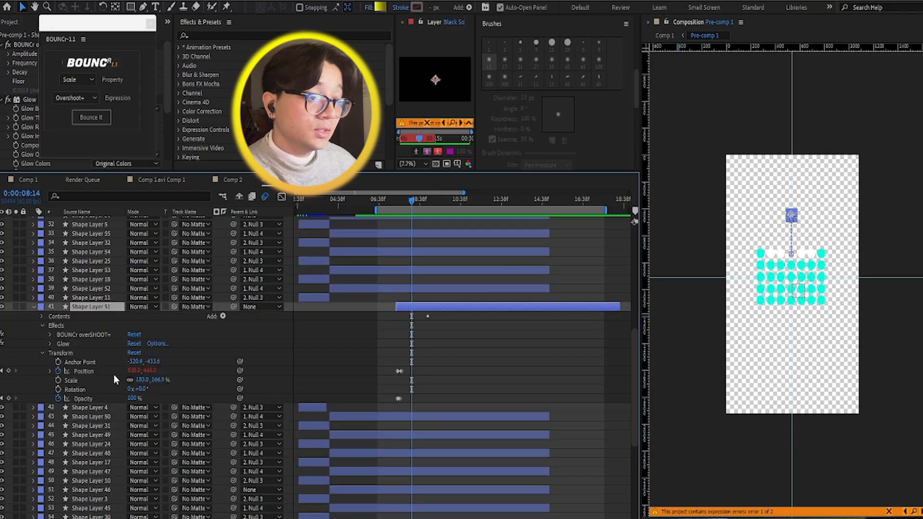
{"action": "left_click", "coordinate": [50, 344]}
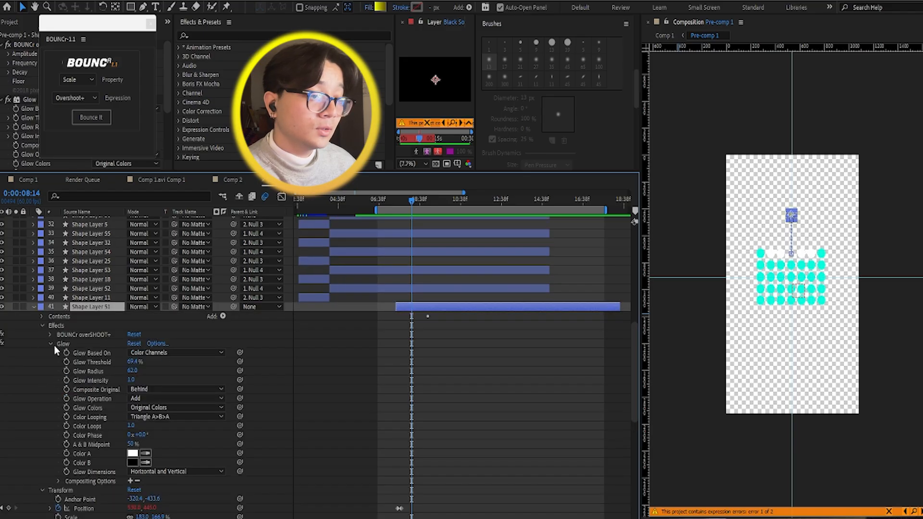
{"action": "scroll", "coordinate": [125, 432], "scroll_direction": "down", "scroll_amount": 2}
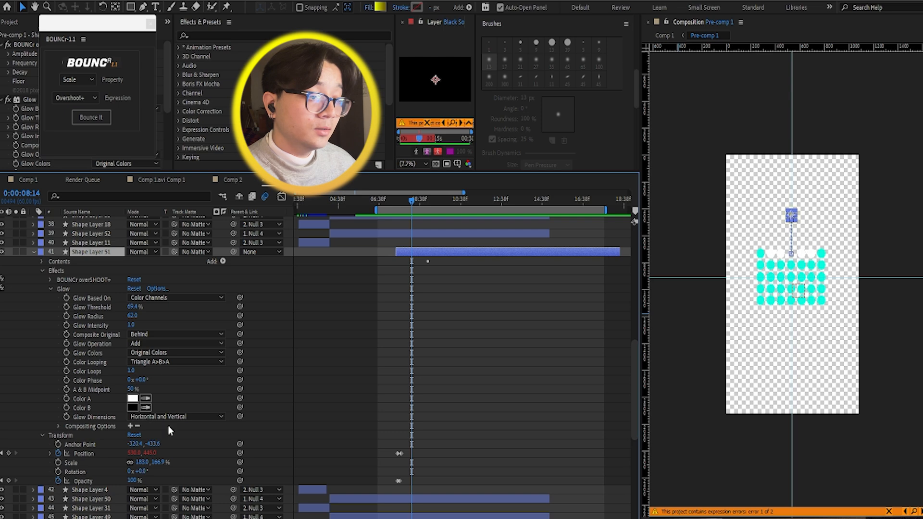
{"action": "scroll", "coordinate": [58, 395], "scroll_direction": "up", "scroll_amount": 3}
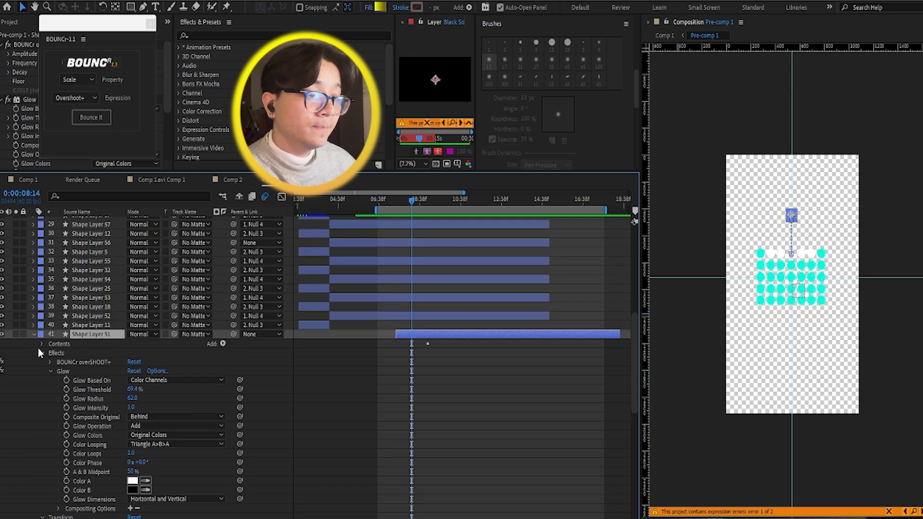
{"action": "left_click", "coordinate": [42, 354]}
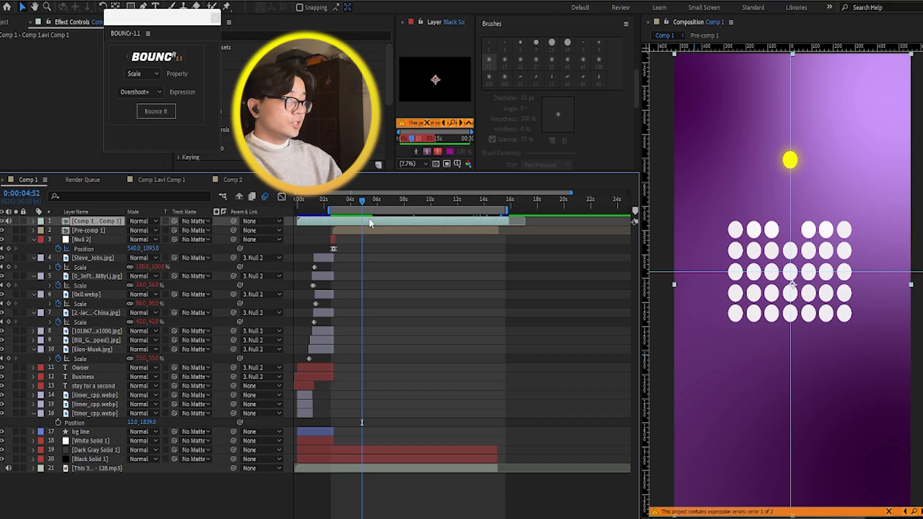
Step: Shift Comp 1's work area to begin at about the 4-second mark and preview the dots' colour change
{"action": "key", "text": "space"}
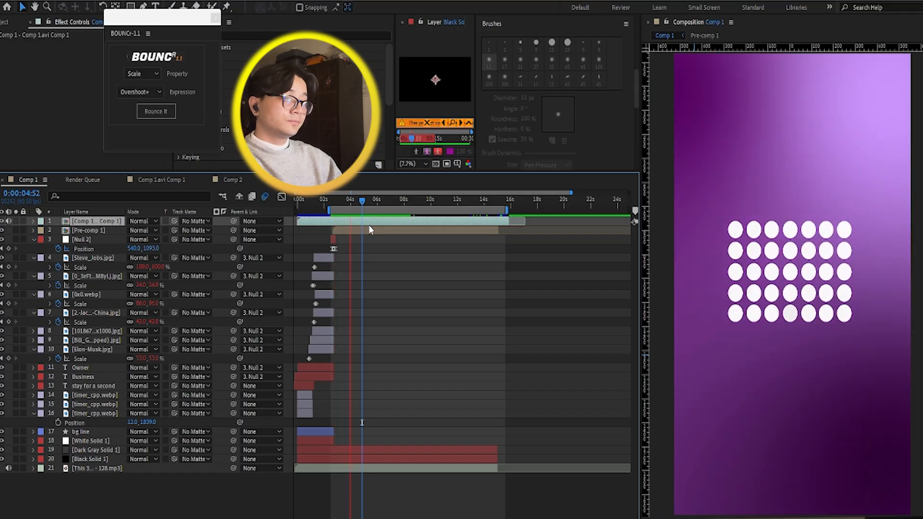
{"action": "key", "text": "space"}
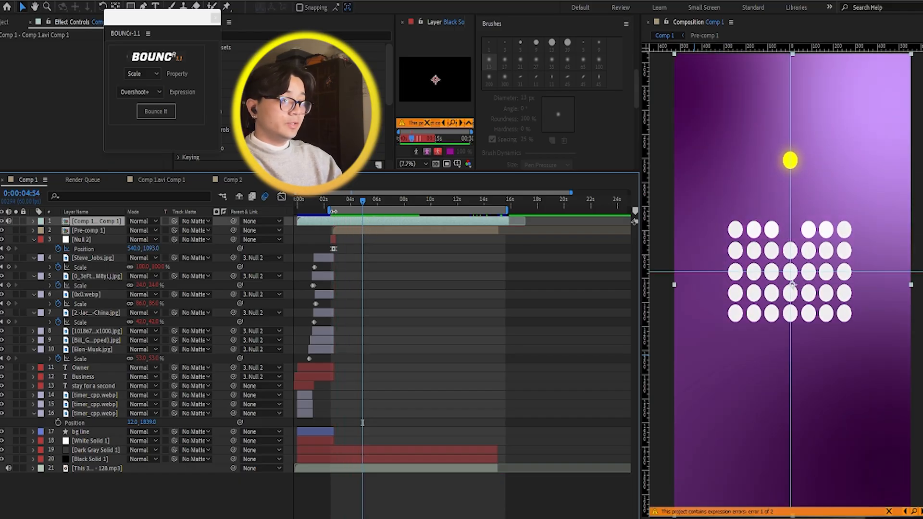
{"action": "left_click_drag", "start_coordinate": [333, 211], "coordinate": [349, 216]}
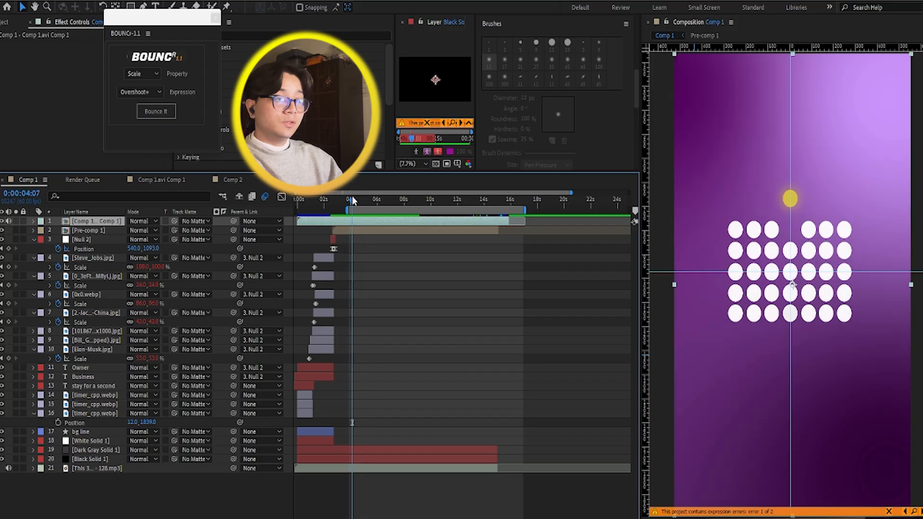
{"action": "key", "text": "space"}
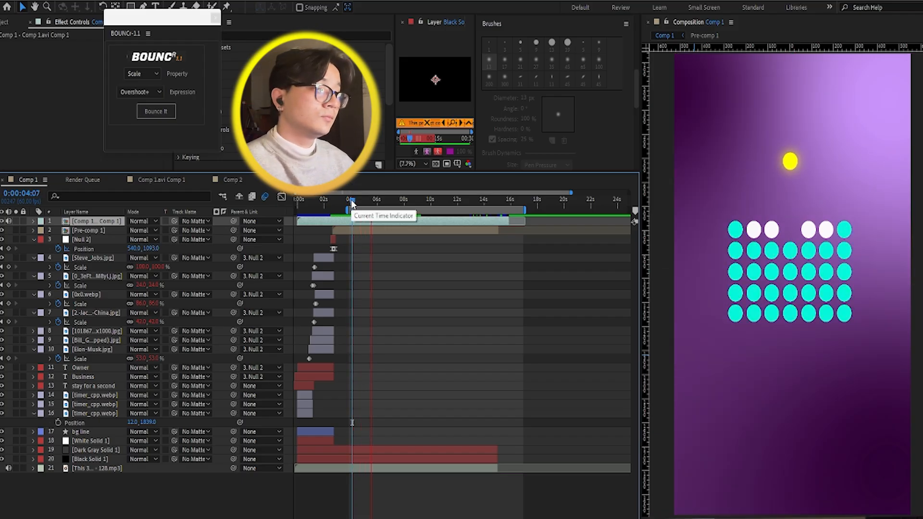
{"action": "key", "text": "space"}
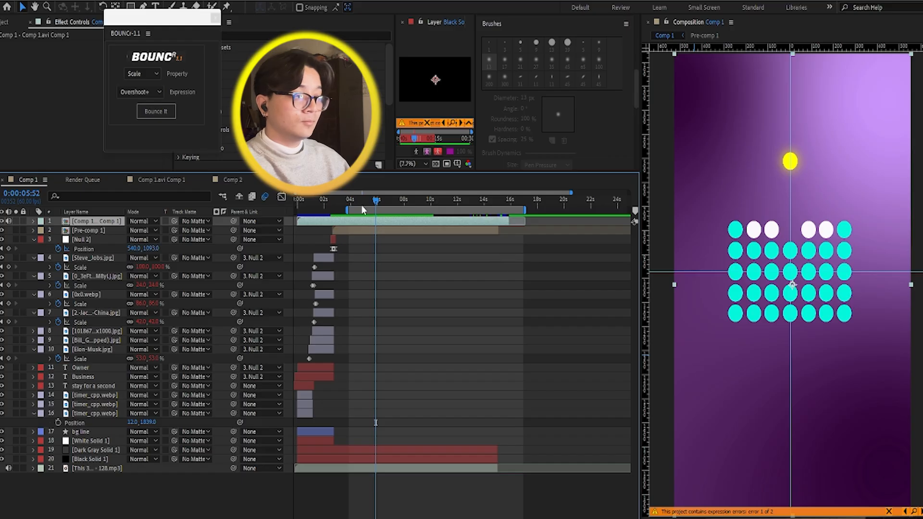
Step: Play Comp 1 from the yellow dot's rise through the magnifying glass passing over the dot grid
{"action": "key", "text": "space"}
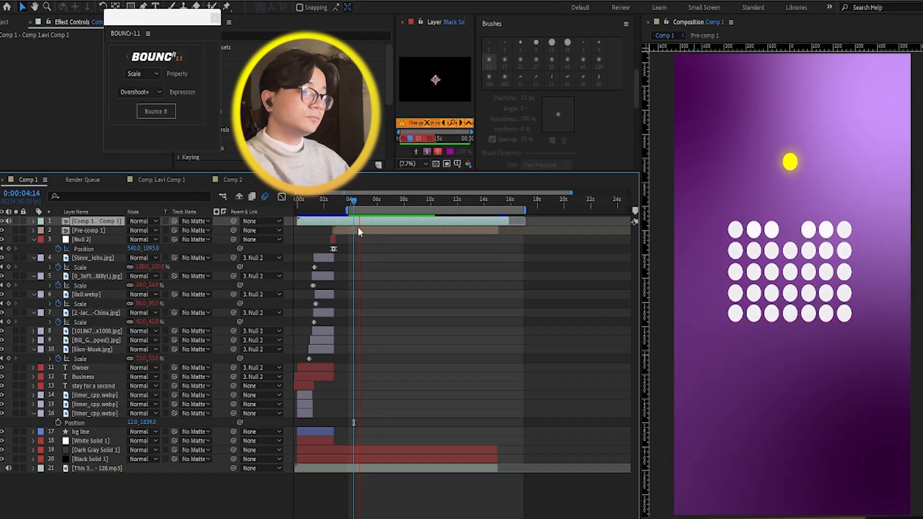
{"action": "key", "text": "space"}
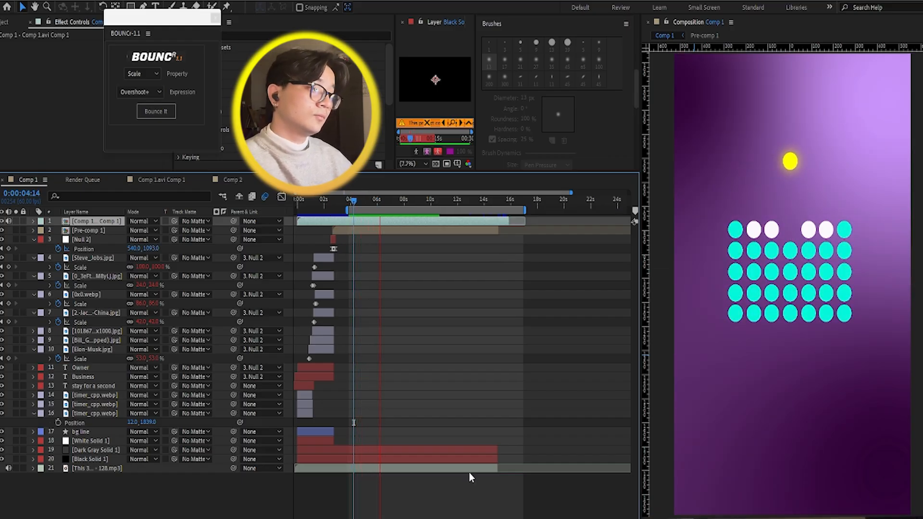
{"action": "key", "text": "space"}
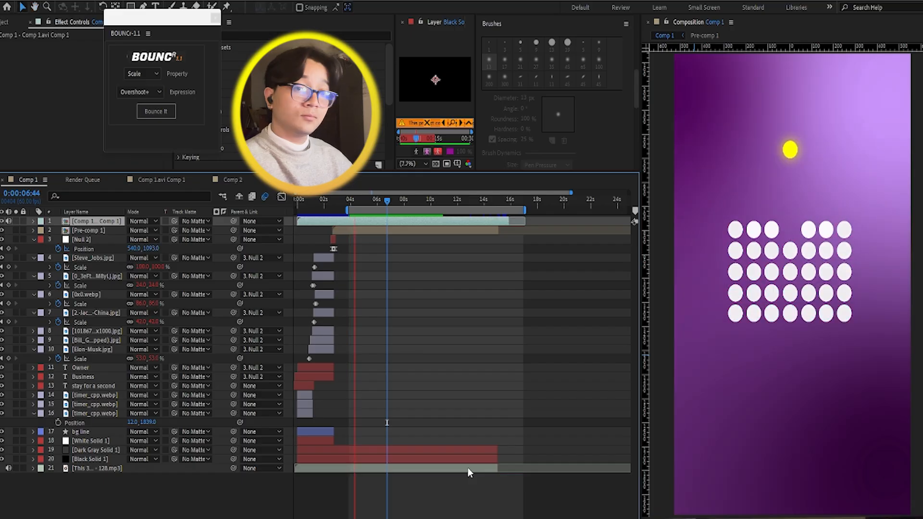
{"action": "key", "text": "space"}
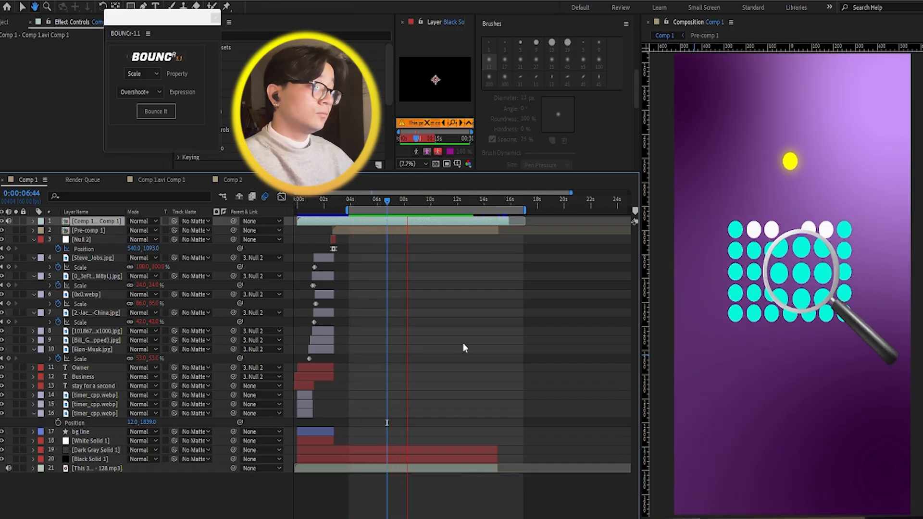
{"action": "key", "text": "space"}
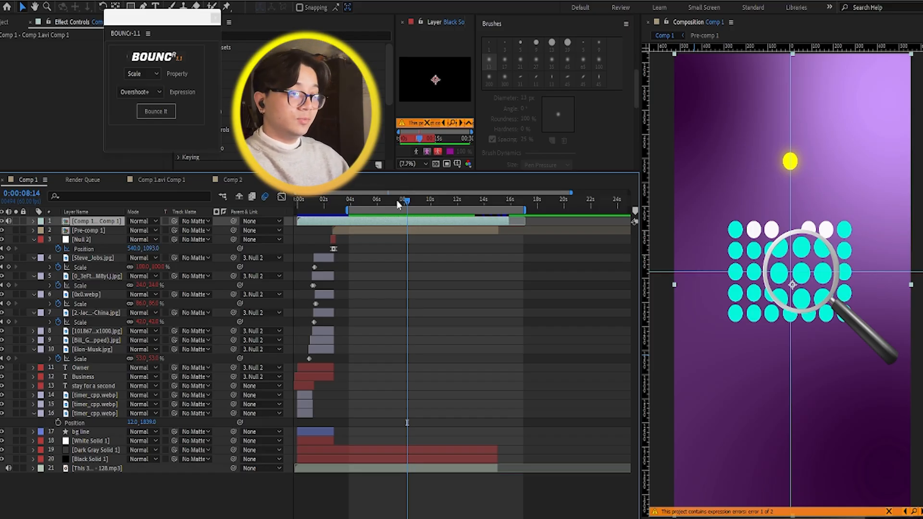
Step: Switch to Comp 2, passing through Comp 1.avi Comp 1 and Pre-comp 1
{"action": "left_click", "coordinate": [158, 179]}
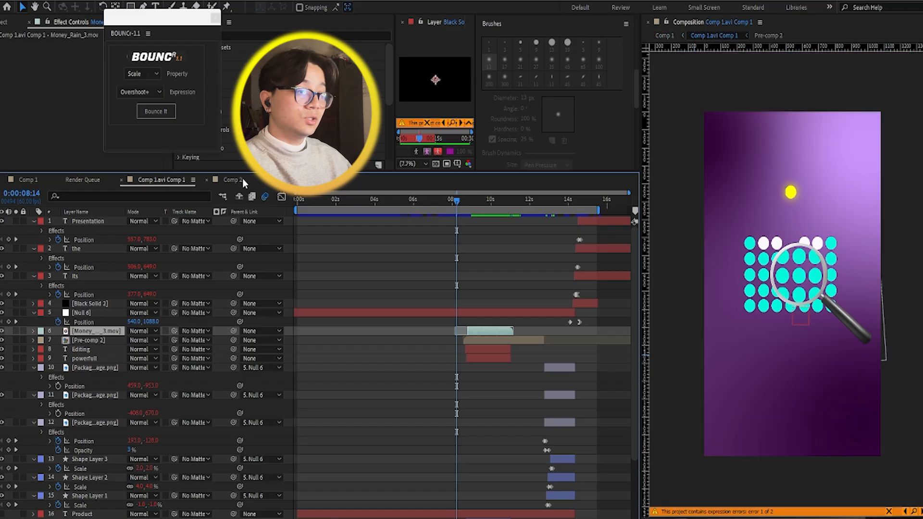
{"action": "left_click", "coordinate": [242, 179]}
{"action": "left_click", "coordinate": [288, 180]}
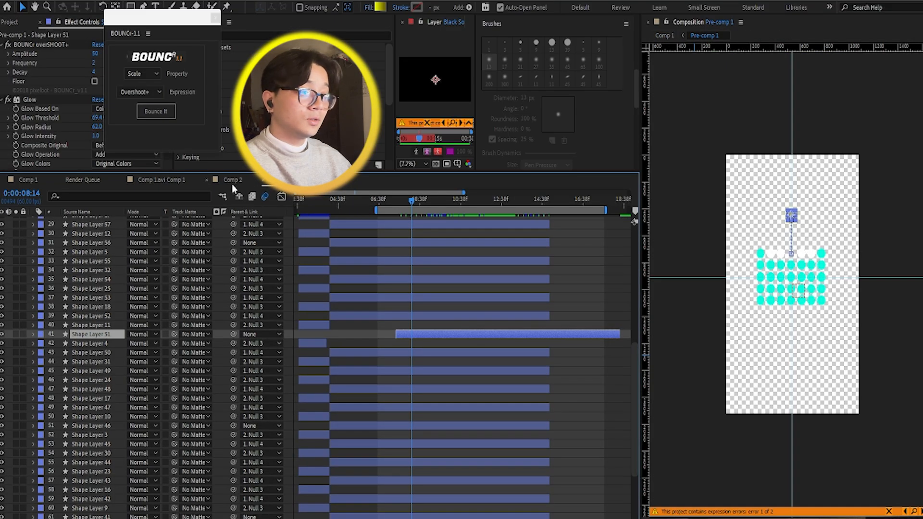
{"action": "left_click", "coordinate": [232, 182]}
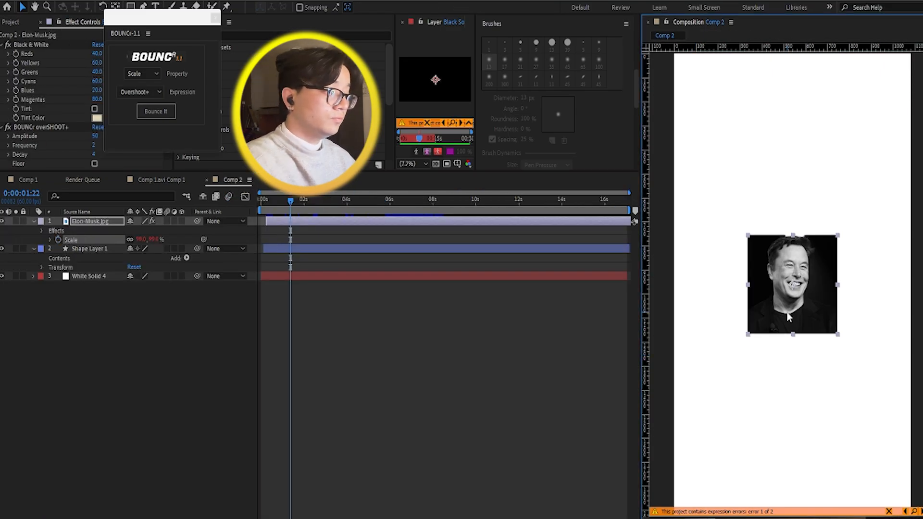
{"action": "left_click_drag", "start_coordinate": [872, 267], "coordinate": [810, 321]}
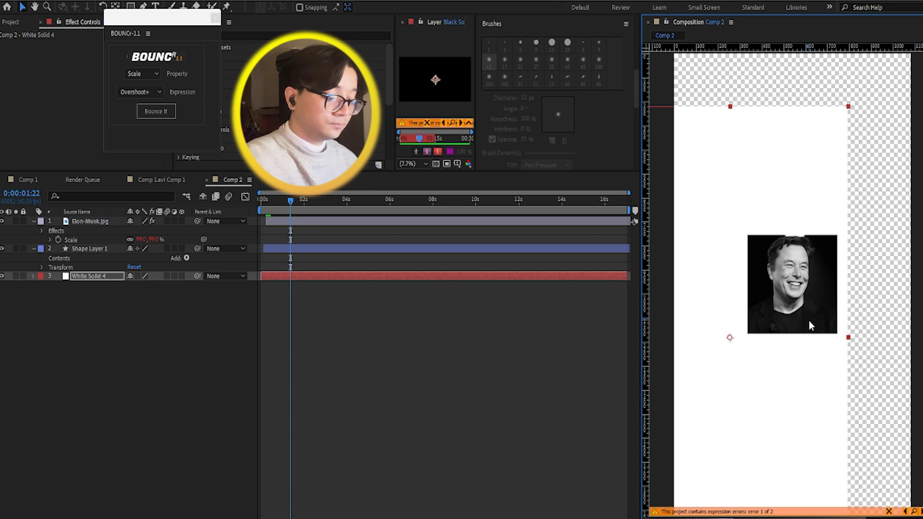
{"action": "key", "text": "ctrl+z"}
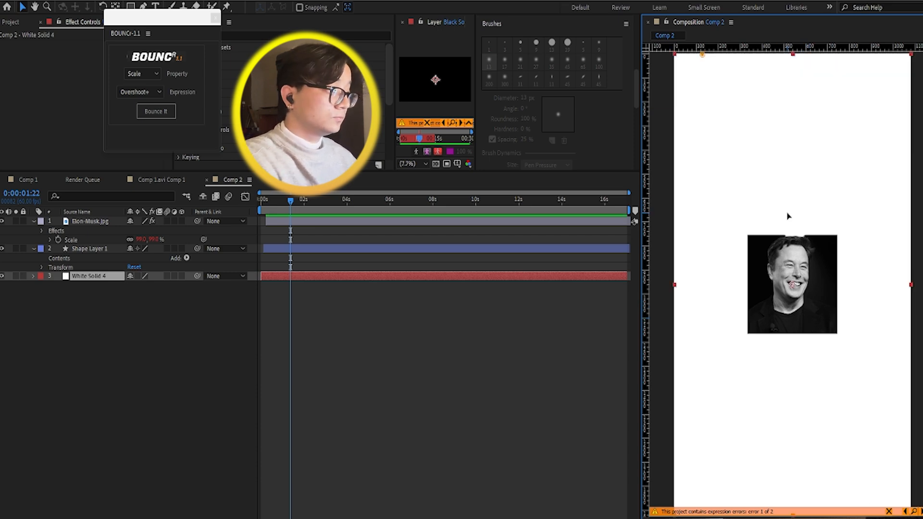
{"action": "key", "text": "Delete"}
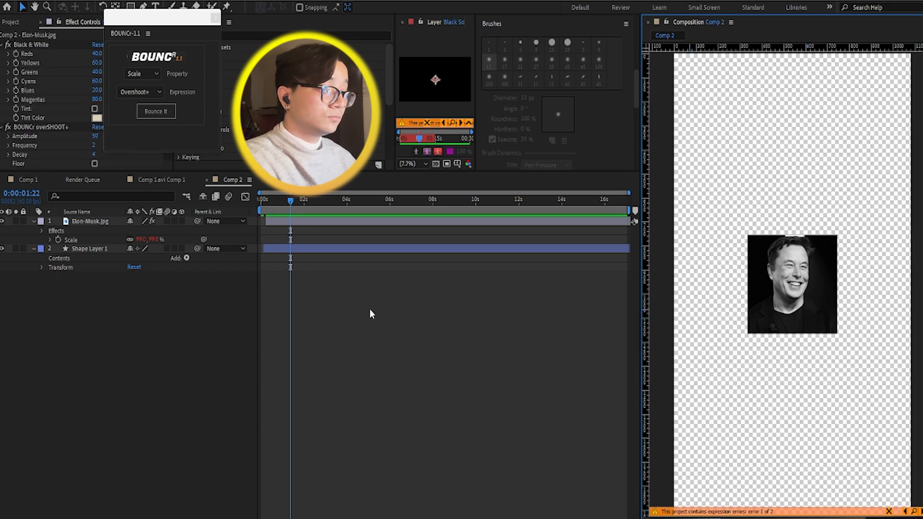
{"action": "key", "text": "ctrl+z"}
Step: Delete the Elon-Musk.jpg and Shape Layer 1 layers, and add the magnifying glass PNG above White Solid 4
{"action": "left_click", "coordinate": [79, 221]}
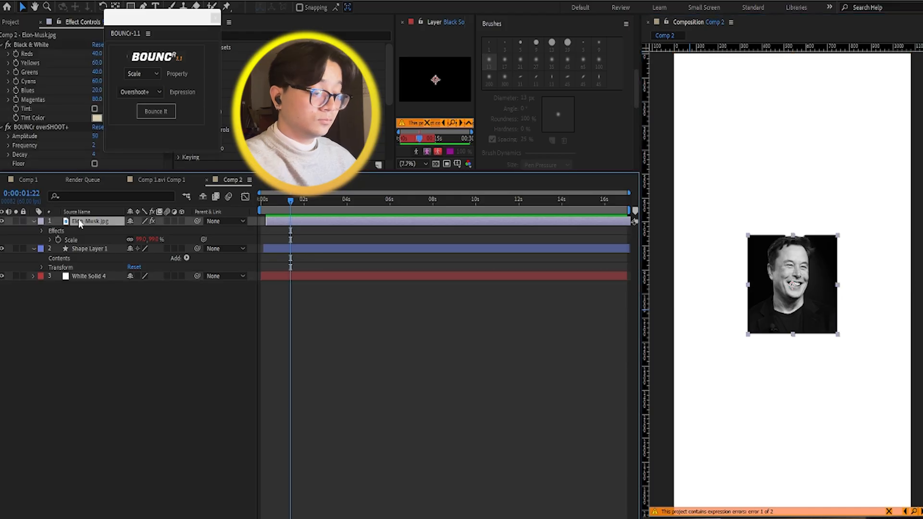
{"action": "key", "text": "Delete"}
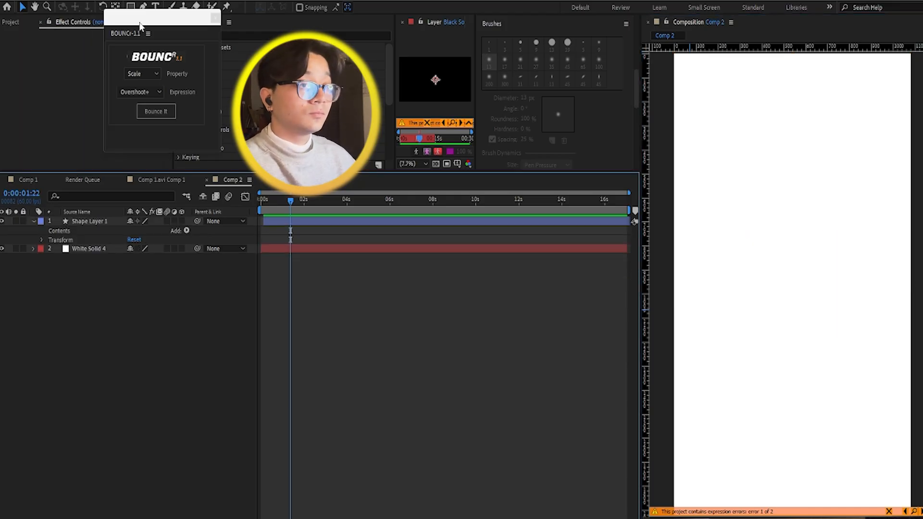
{"action": "left_click", "coordinate": [11, 22]}
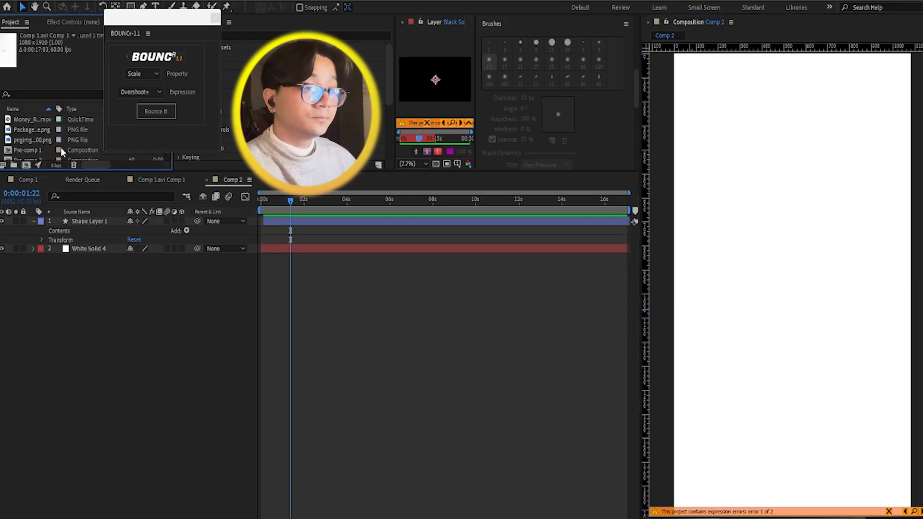
{"action": "scroll", "coordinate": [48, 144], "scroll_direction": "up", "scroll_amount": 3}
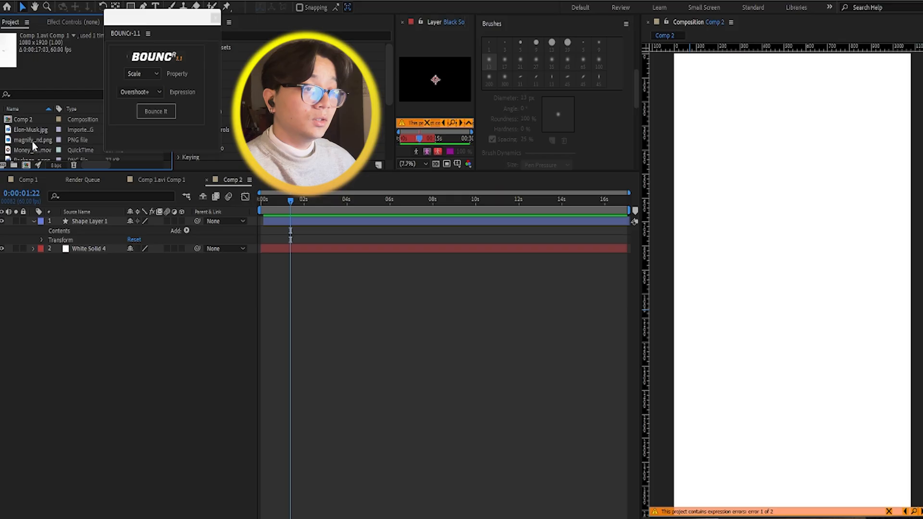
{"action": "left_click_drag", "start_coordinate": [34, 144], "coordinate": [280, 222]}
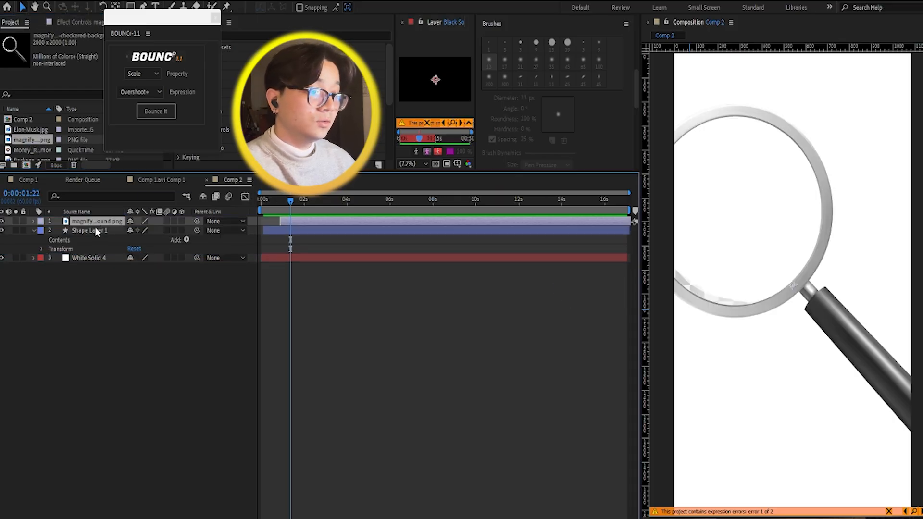
{"action": "left_click", "coordinate": [95, 227]}
{"action": "key", "text": "Delete"}
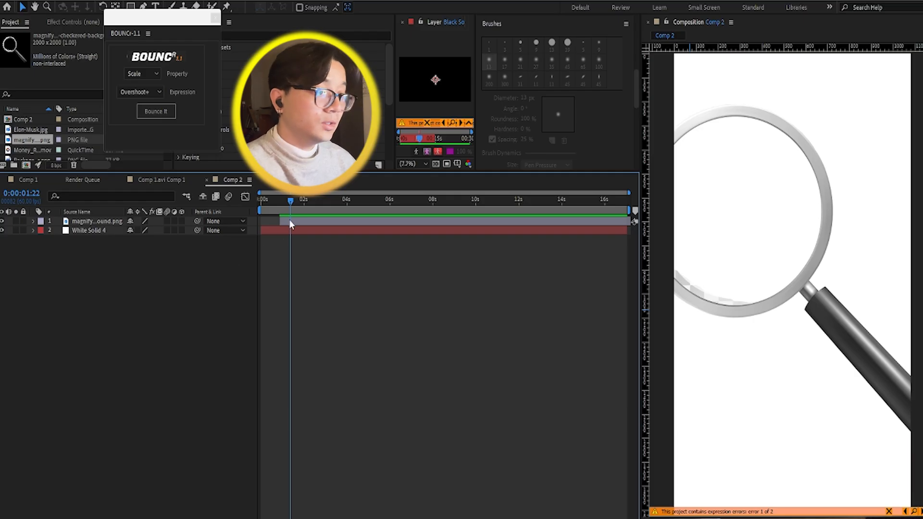
Step: Reveal the magnifying glass layer's Scale property and set it to 37%
{"action": "left_click", "coordinate": [303, 224]}
{"action": "key", "text": "s"}
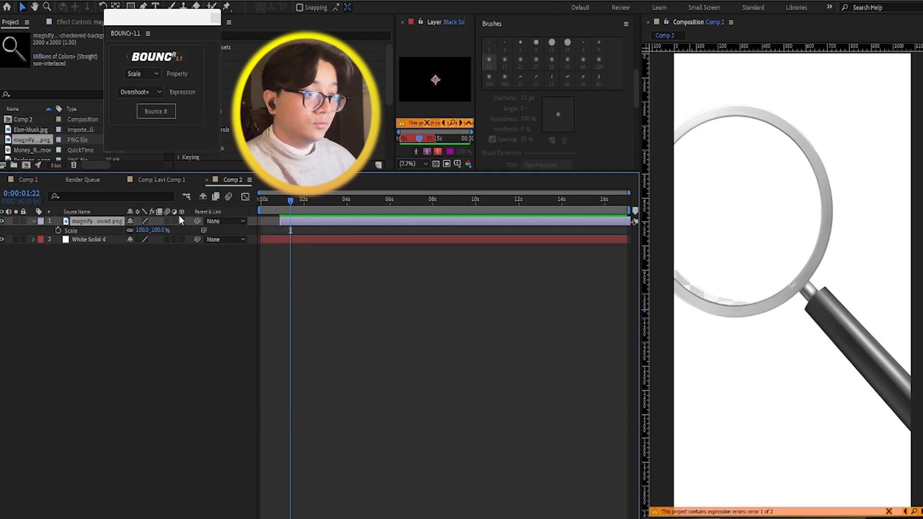
{"action": "left_click_drag", "start_coordinate": [142, 230], "coordinate": [105, 225]}
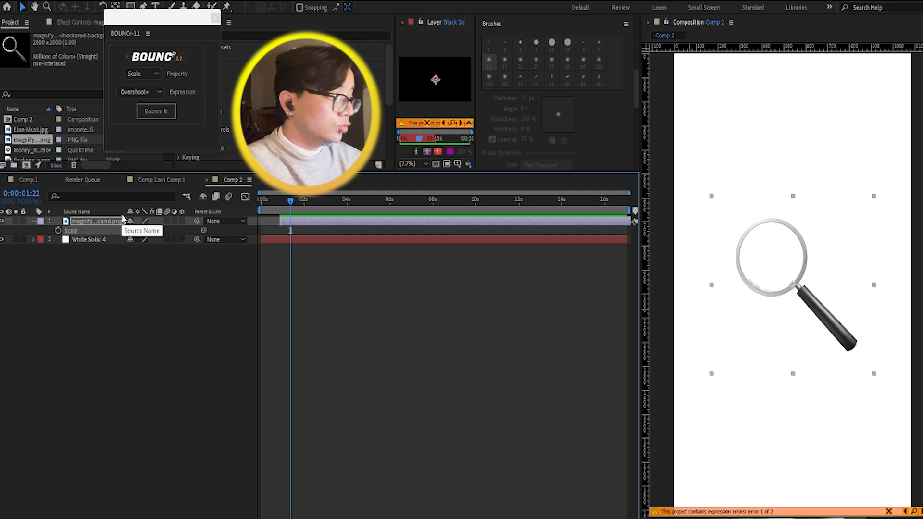
{"action": "left_click", "coordinate": [163, 289]}
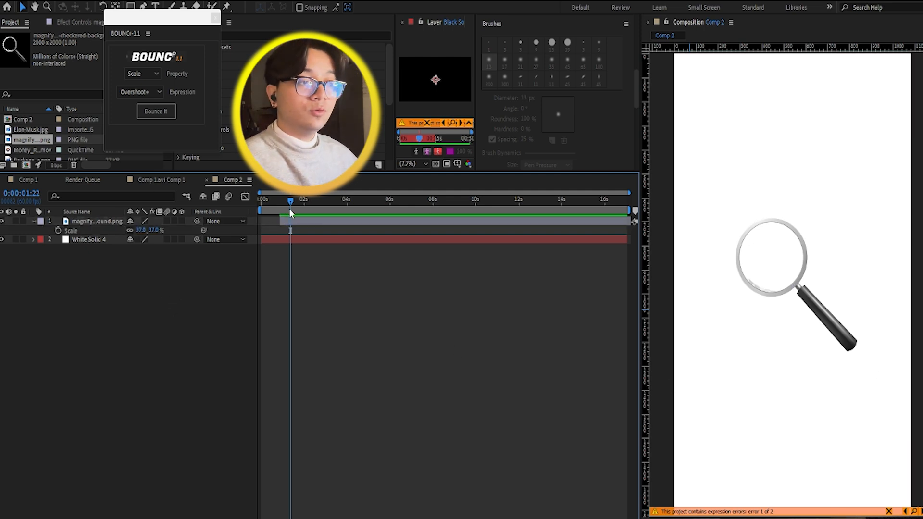
Step: Keyframe the magnifying glass's Scale at 37% at 0:00:01:45 and 0% at 0:00:01:02
{"action": "left_click_drag", "start_coordinate": [291, 201], "coordinate": [286, 201]}
{"action": "left_click", "coordinate": [287, 222]}
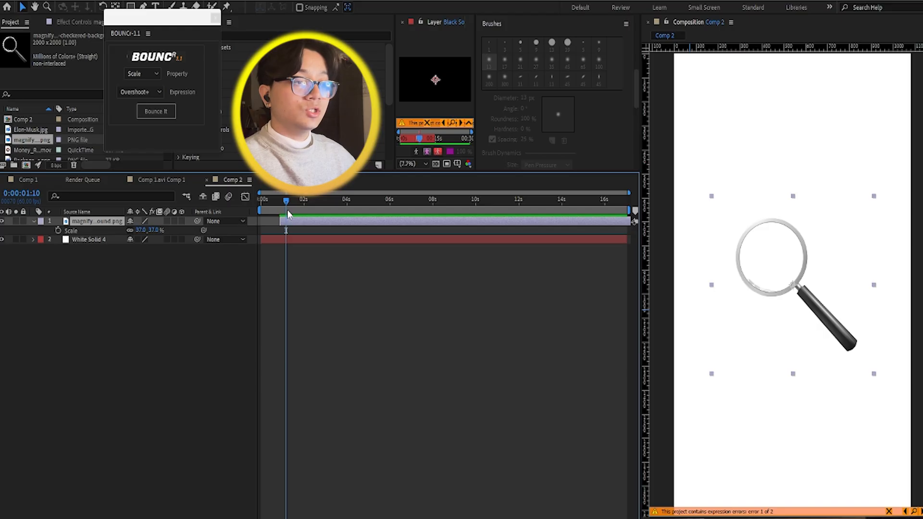
{"action": "left_click", "coordinate": [298, 200]}
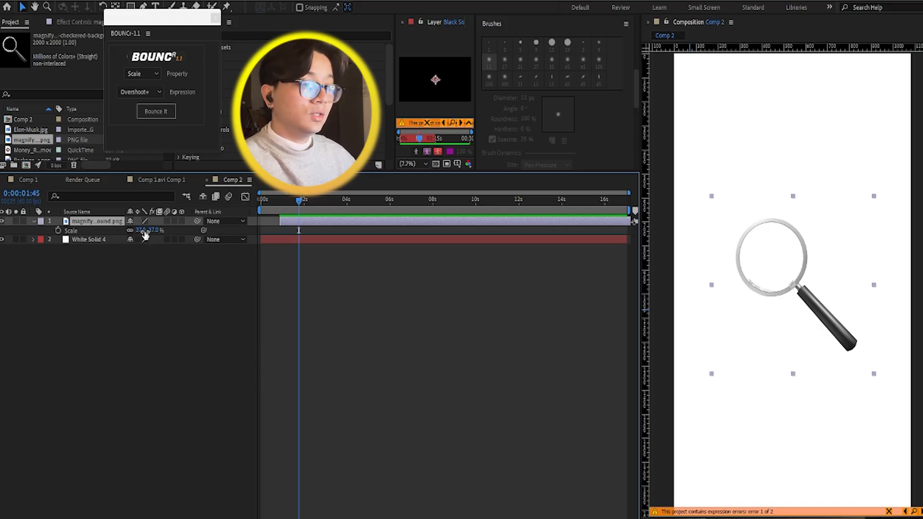
{"action": "left_click", "coordinate": [58, 231]}
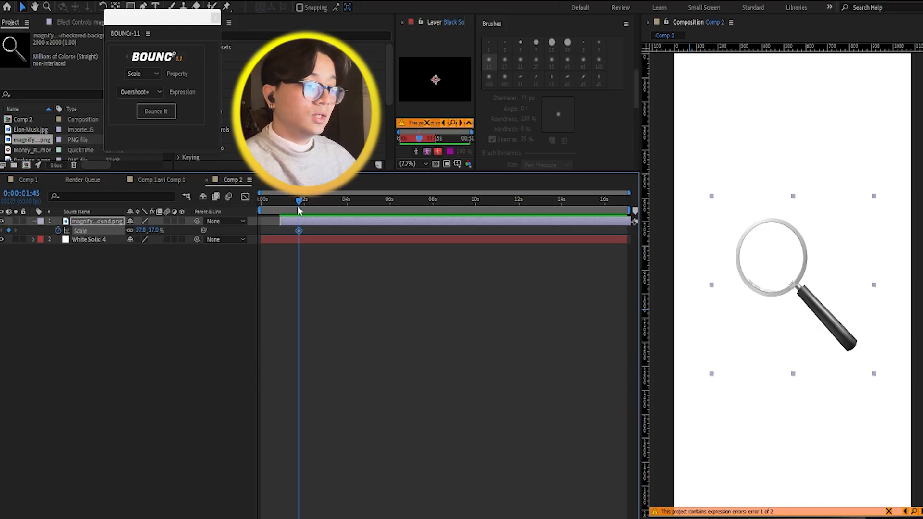
{"action": "left_click", "coordinate": [284, 201]}
{"action": "left_click_drag", "start_coordinate": [142, 232], "coordinate": [127, 233]}
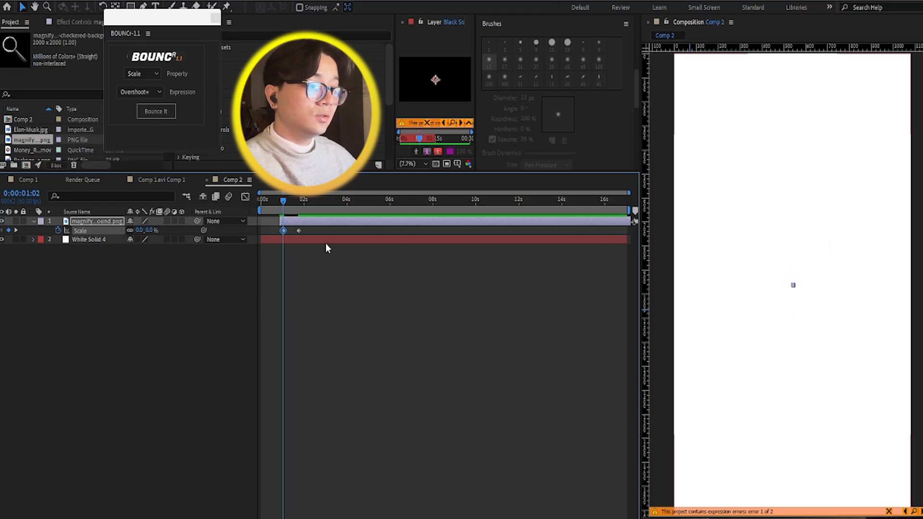
Step: Select both Scale keyframes and apply the BOUNCr Overshoot+ expression to the magnifying glass's Scale
{"action": "left_click_drag", "start_coordinate": [325, 244], "coordinate": [275, 229]}
{"action": "left_click", "coordinate": [152, 77]}
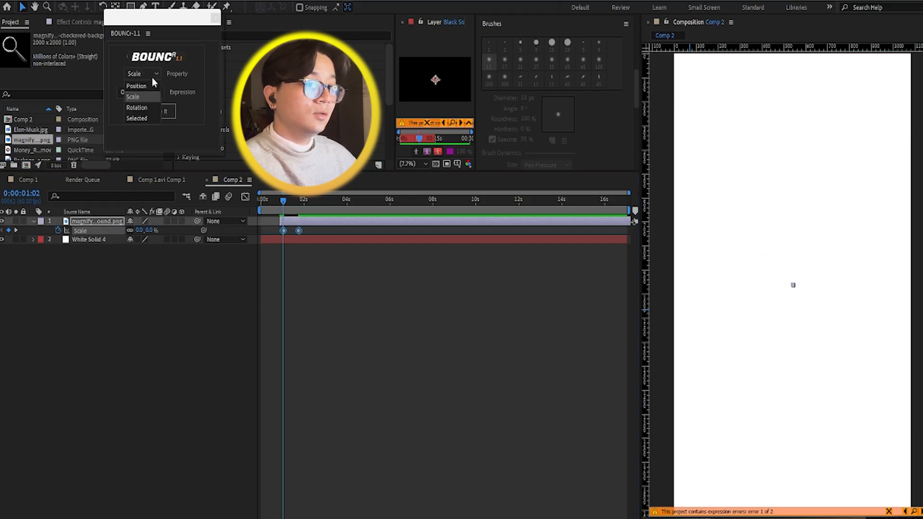
{"action": "left_click", "coordinate": [137, 84]}
{"action": "left_click", "coordinate": [157, 111]}
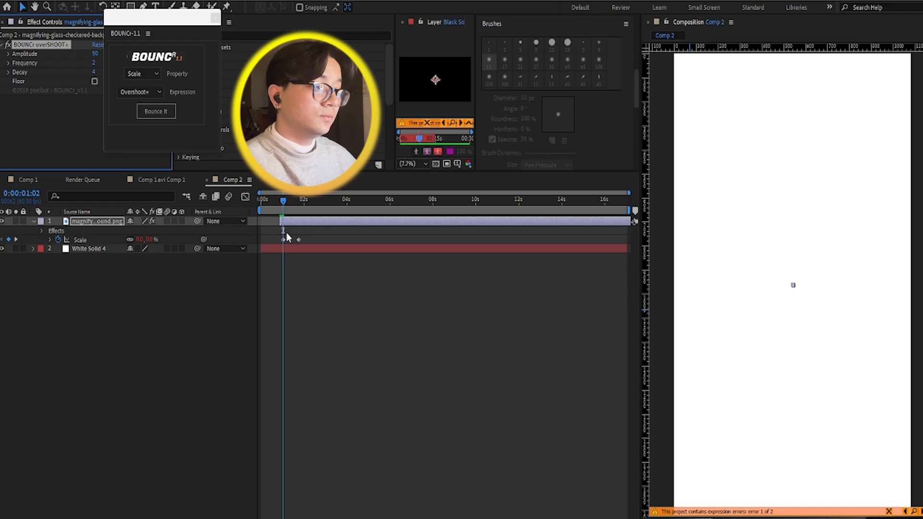
{"action": "left_click_drag", "start_coordinate": [322, 235], "coordinate": [268, 244]}
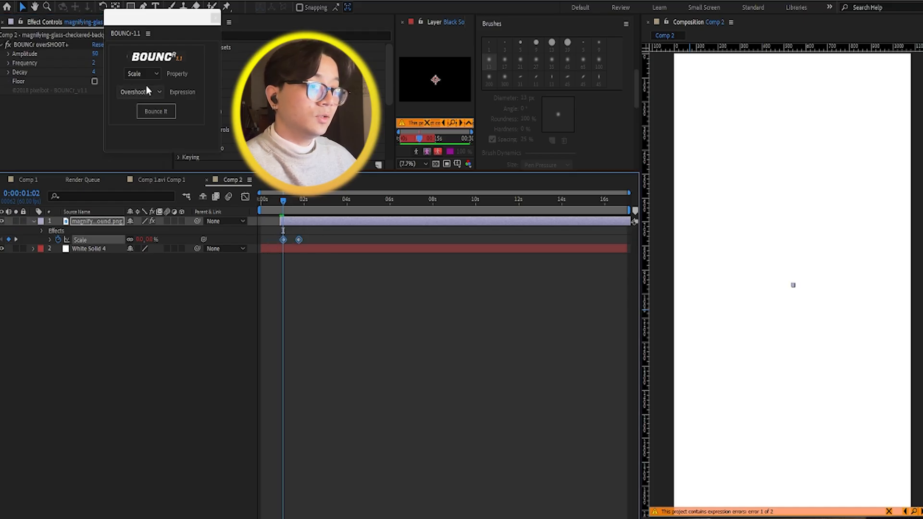
{"action": "left_click", "coordinate": [152, 111]}
Step: Move the second Scale keyframe to about 0:00:01:22 and preview the magnifying glass's bounce from 0:00:00:40
{"action": "left_click", "coordinate": [298, 244]}
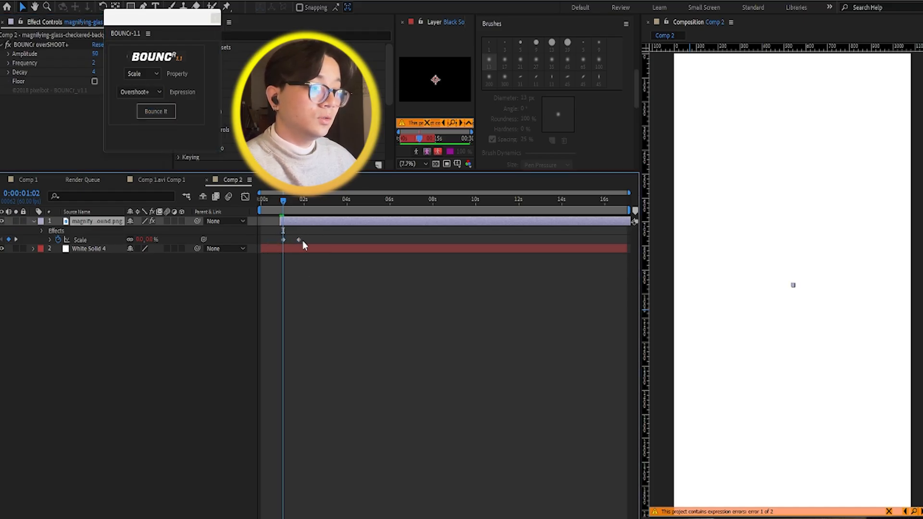
{"action": "left_click_drag", "start_coordinate": [294, 241], "coordinate": [291, 240]}
{"action": "left_click", "coordinate": [275, 199]}
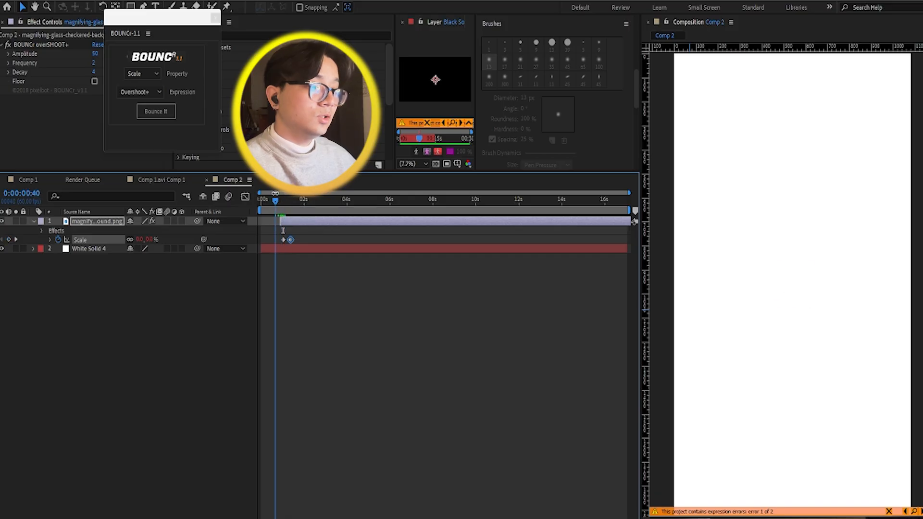
{"action": "key", "text": "space"}
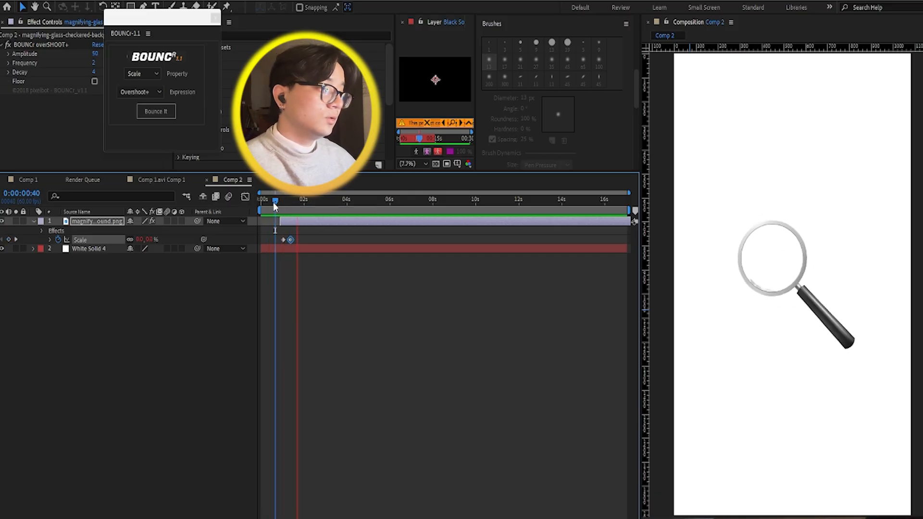
Step: Move the second Scale keyframe of the magnifying glass closer to the first and preview the faster bounce
{"action": "left_click_drag", "start_coordinate": [291, 240], "coordinate": [288, 240]}
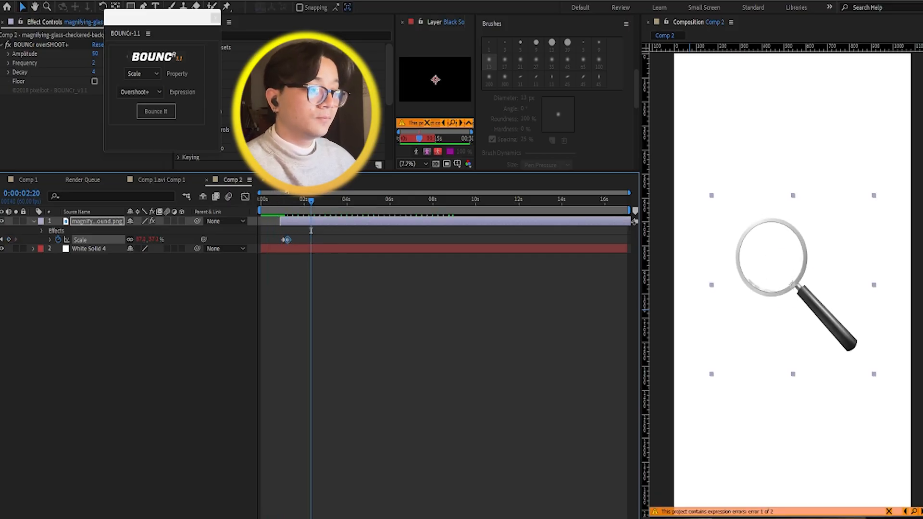
{"action": "left_click", "coordinate": [277, 201]}
{"action": "key", "text": "space"}
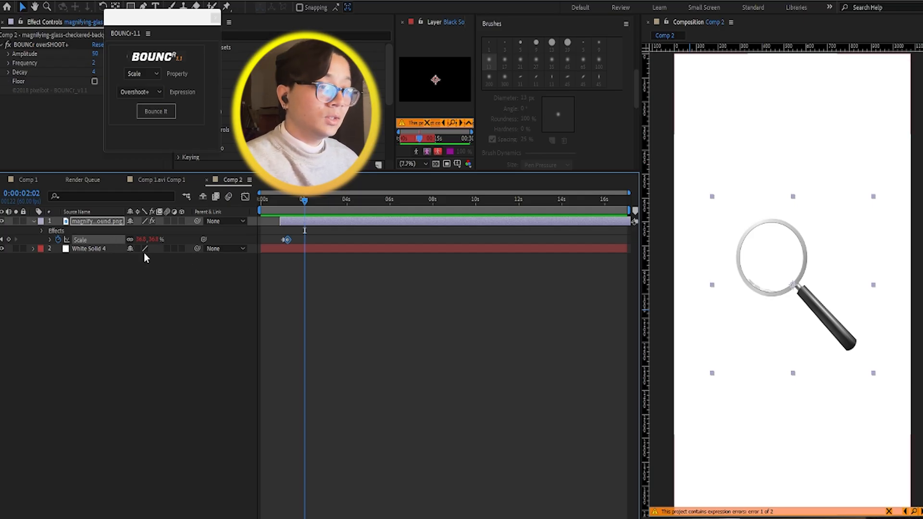
Step: Keyframe the magnifying glass's Rotation at 0° at 0:00:02:02 and 72° at 0:00:02:53
{"action": "key", "text": "u"}
{"action": "key", "text": "r"}
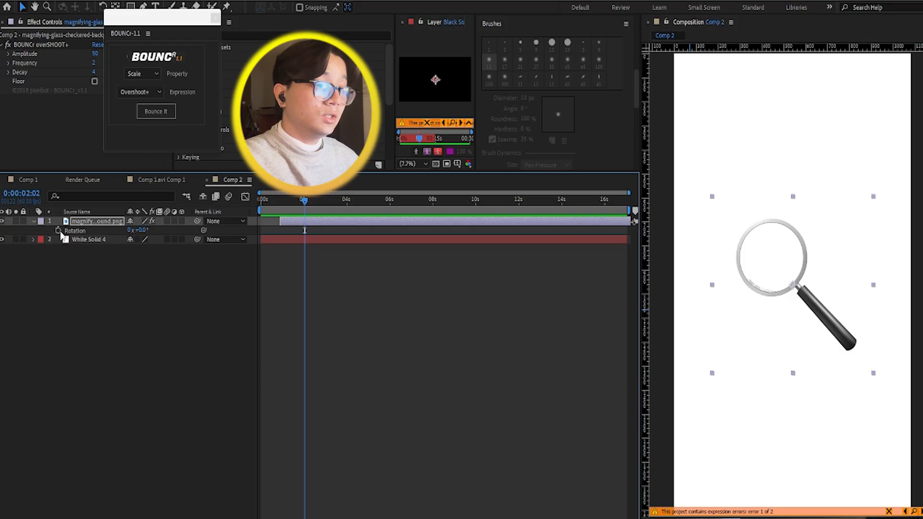
{"action": "left_click", "coordinate": [58, 231]}
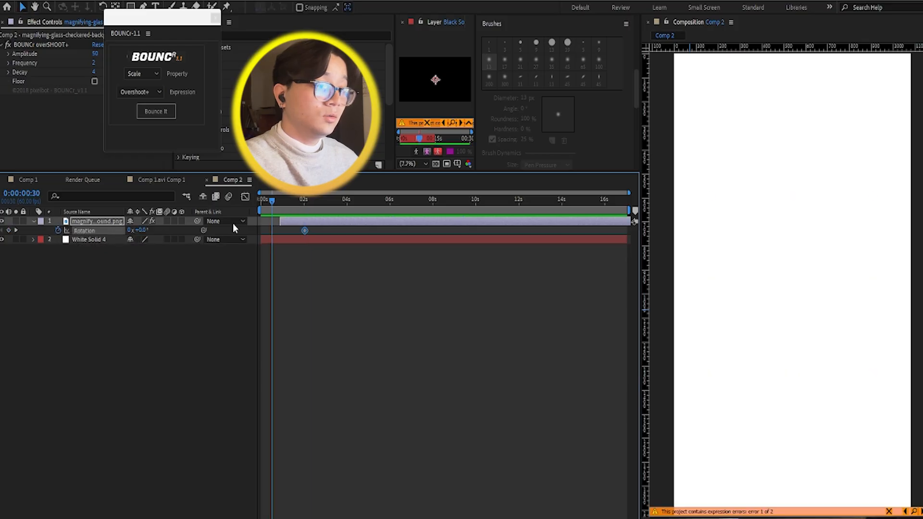
{"action": "left_click_drag", "start_coordinate": [273, 206], "coordinate": [323, 217]}
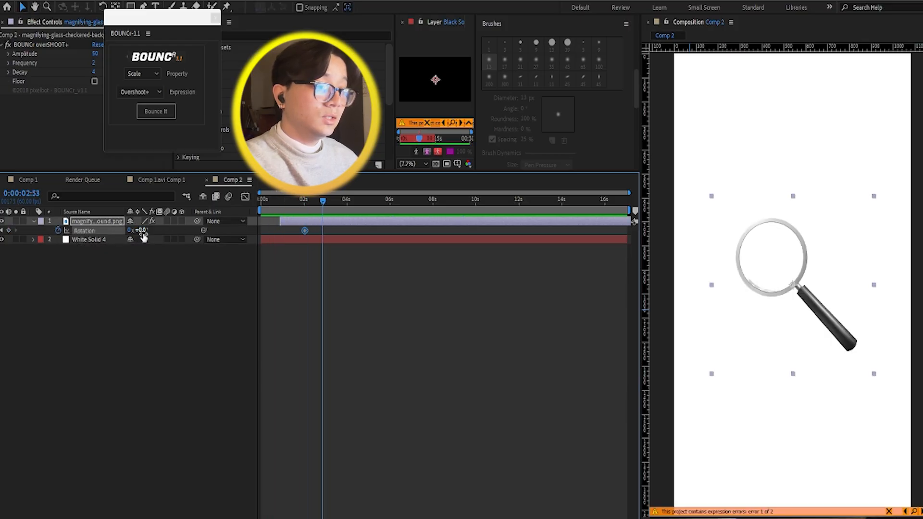
{"action": "left_click_drag", "start_coordinate": [143, 233], "coordinate": [193, 253]}
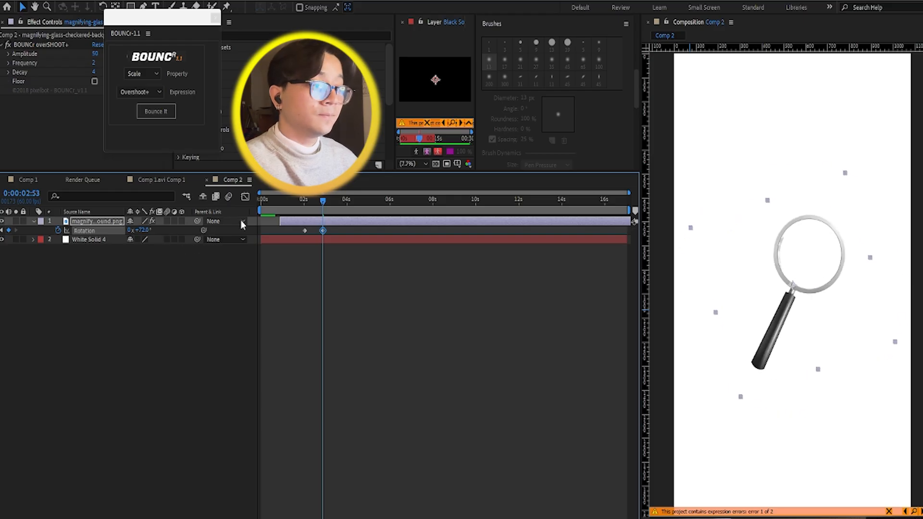
Step: Keyframe the magnifying glass's Position at 540, 960 at 0:00:02:03 and about 246.5, 975.7 at 0:00:03:05
{"action": "left_click", "coordinate": [309, 205]}
{"action": "left_click_drag", "start_coordinate": [309, 205], "coordinate": [305, 205]}
{"action": "key", "text": "p"}
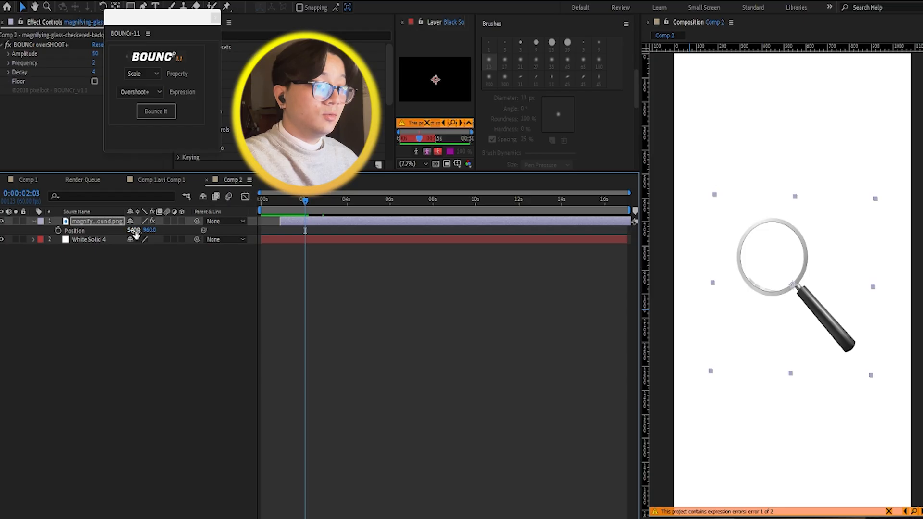
{"action": "left_click", "coordinate": [58, 231]}
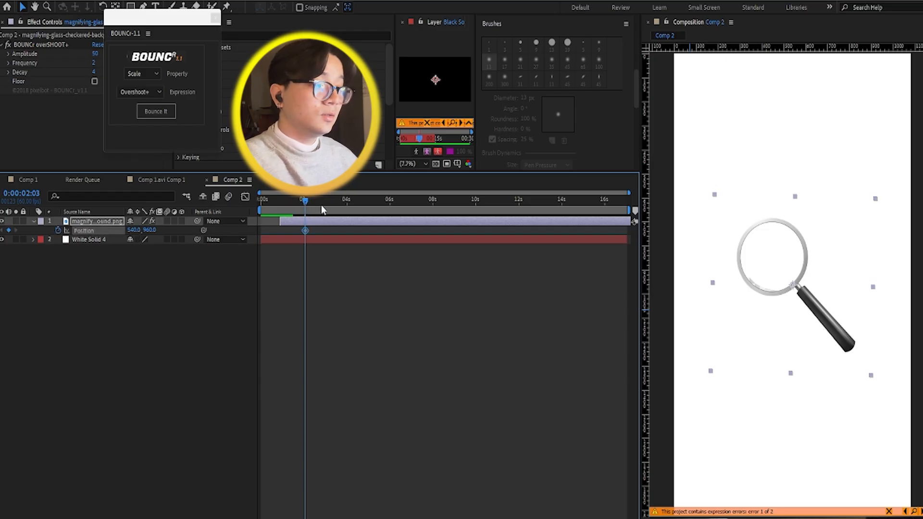
{"action": "left_click_drag", "start_coordinate": [307, 204], "coordinate": [327, 204]}
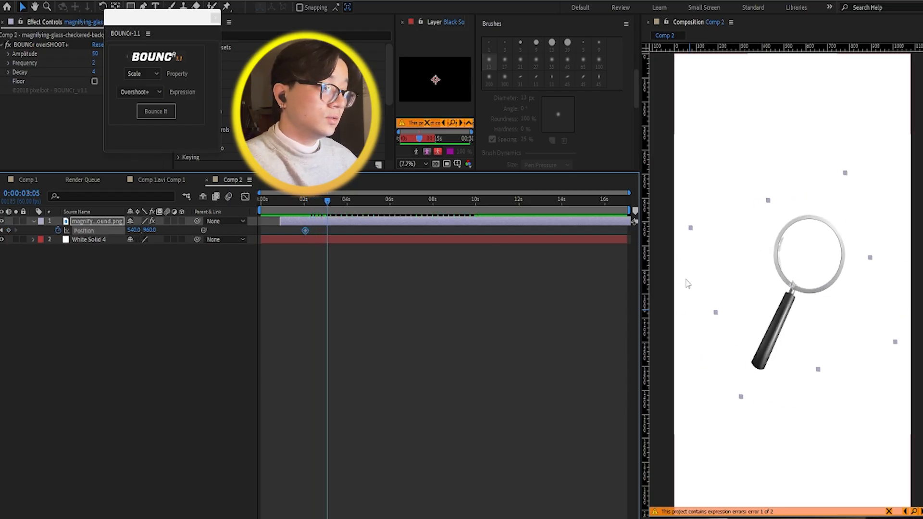
{"action": "left_click", "coordinate": [731, 286]}
{"action": "left_click_drag", "start_coordinate": [731, 286], "coordinate": [666, 289]}
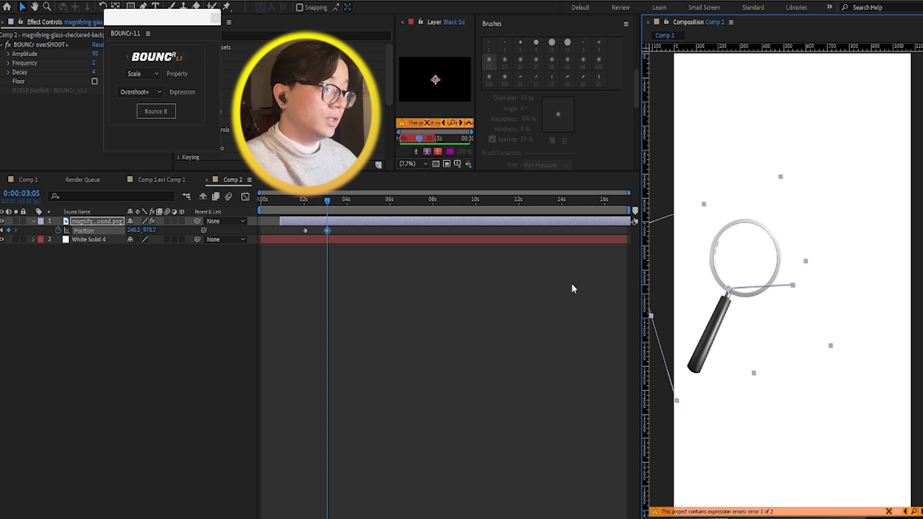
Step: At 0:00:04:04, keyframe the magnifying glass's X Position at 760.5 and its Rotation at 12°
{"action": "left_click", "coordinate": [347, 204]}
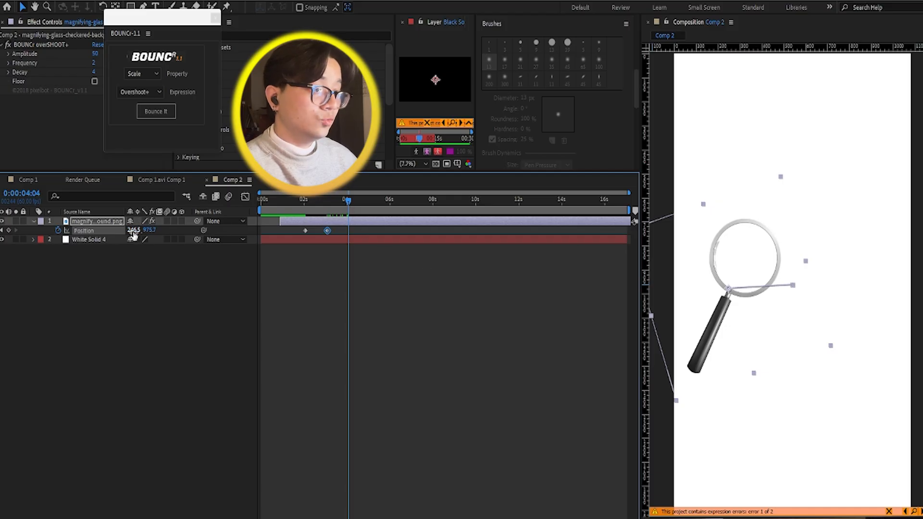
{"action": "left_click_drag", "start_coordinate": [133, 230], "coordinate": [350, 246]}
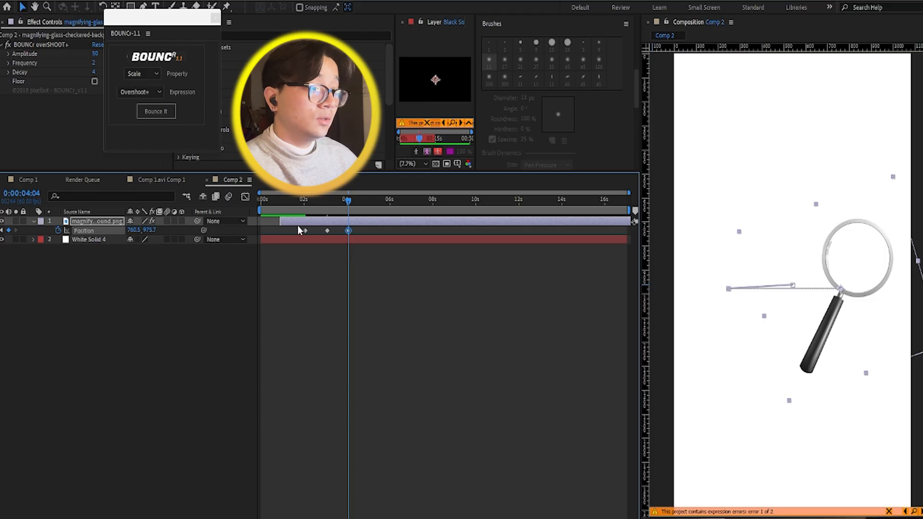
{"action": "key", "text": "r"}
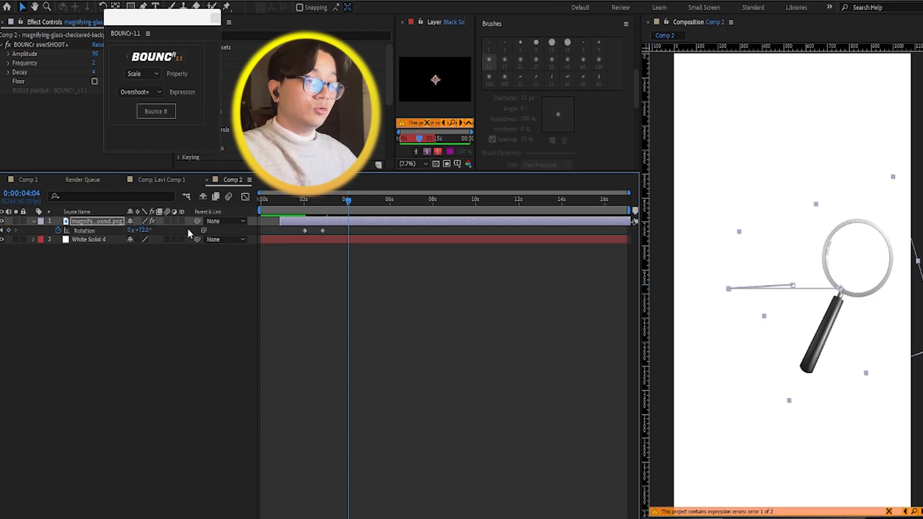
{"action": "left_click_drag", "start_coordinate": [147, 233], "coordinate": [107, 221]}
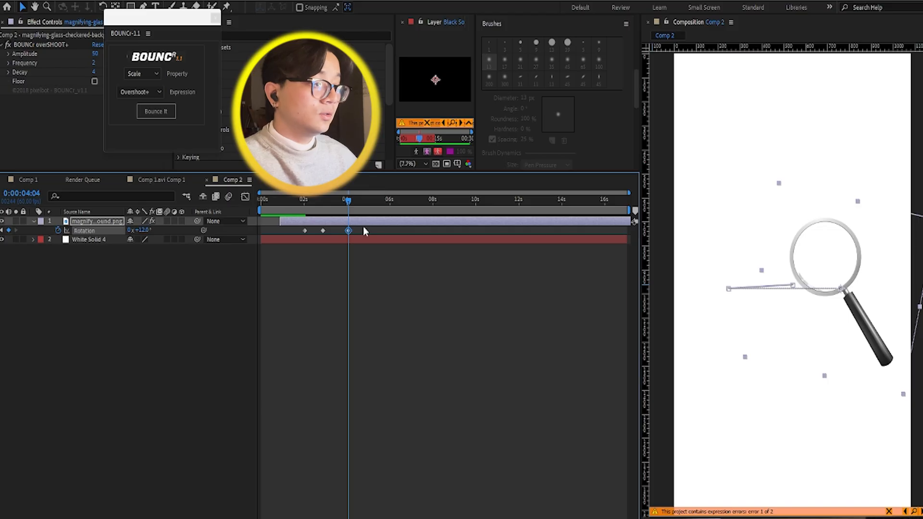
Step: Apply Easy Ease to all three Rotation keyframes and all three Position keyframes of the magnifying glass
{"action": "left_click_drag", "start_coordinate": [362, 227], "coordinate": [259, 232]}
{"action": "key", "text": "F9"}
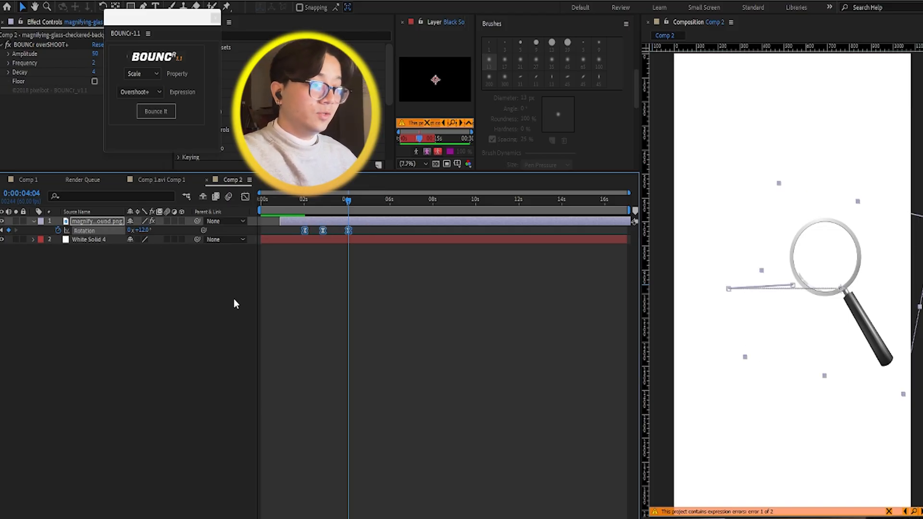
{"action": "left_click", "coordinate": [337, 229]}
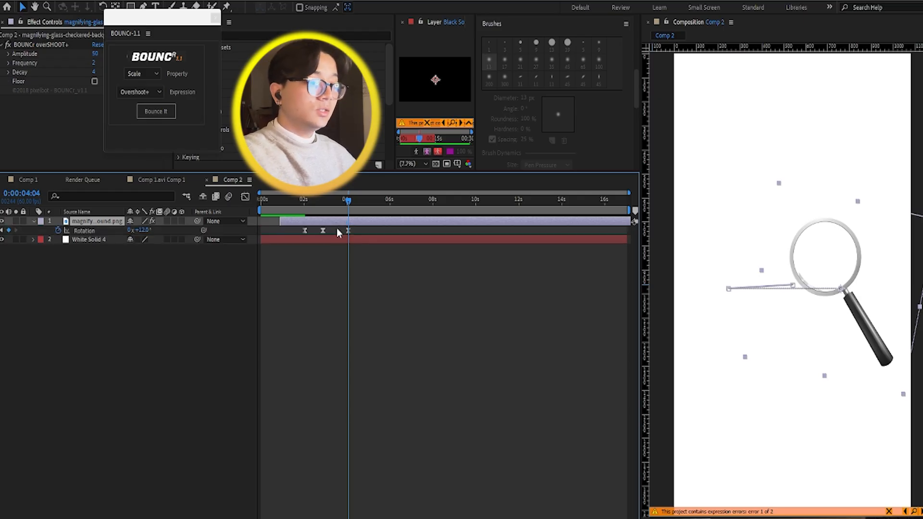
{"action": "key", "text": "s"}
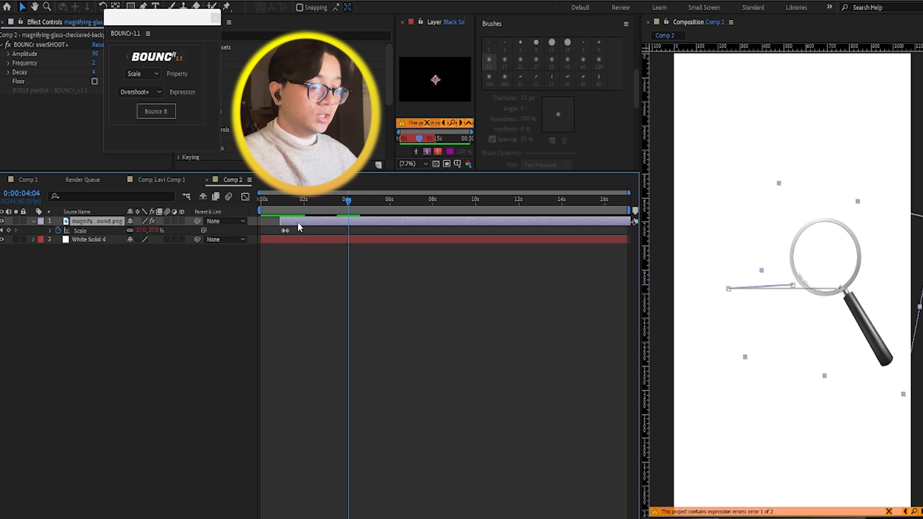
{"action": "key", "text": "r"}
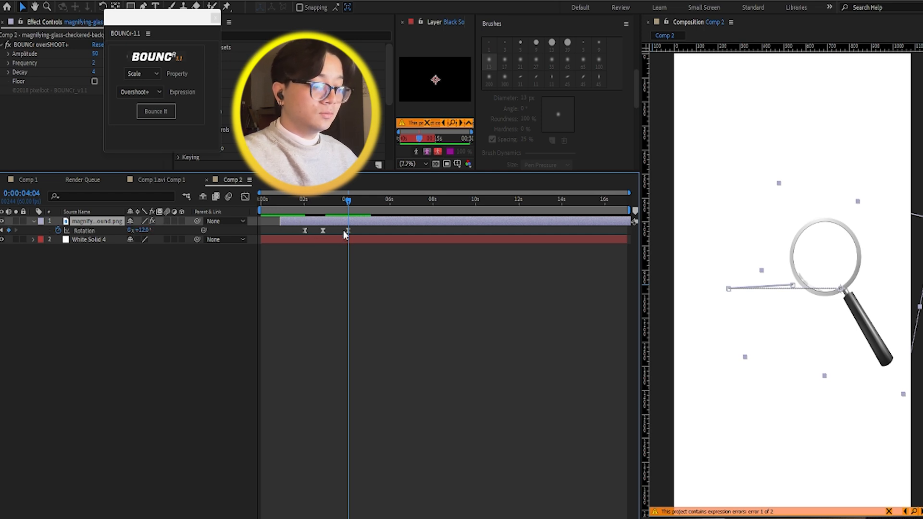
{"action": "key", "text": "p"}
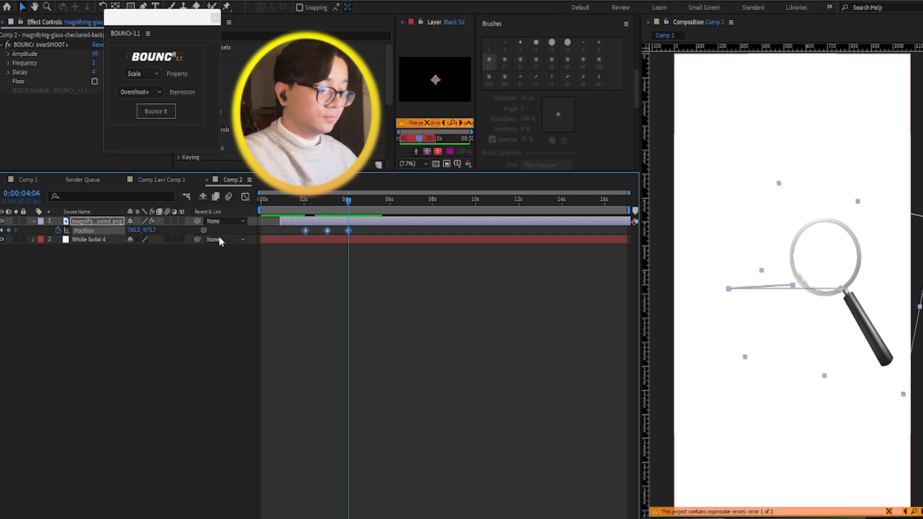
{"action": "key", "text": "F9"}
Step: Preview Comp 2 from the start and scrub through the magnifying glass's eased movement and rotation
{"action": "left_click_drag", "start_coordinate": [315, 204], "coordinate": [256, 207]}
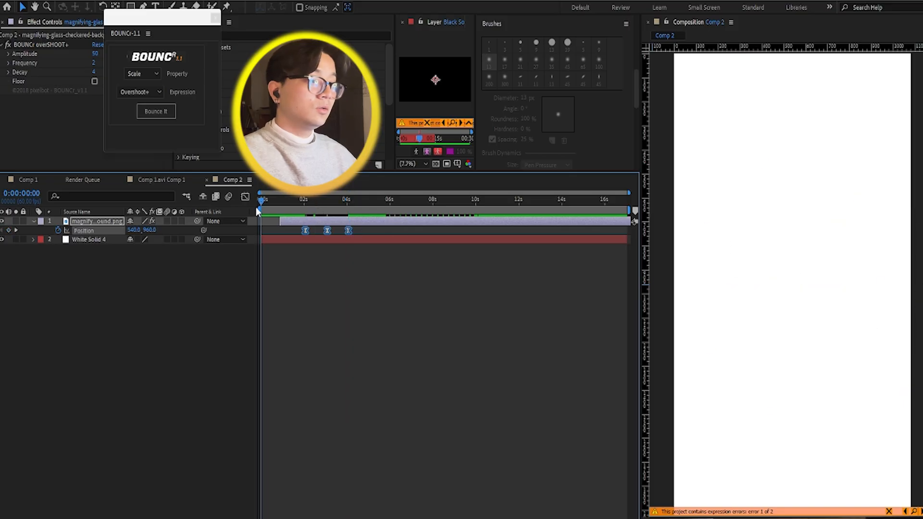
{"action": "key", "text": "space"}
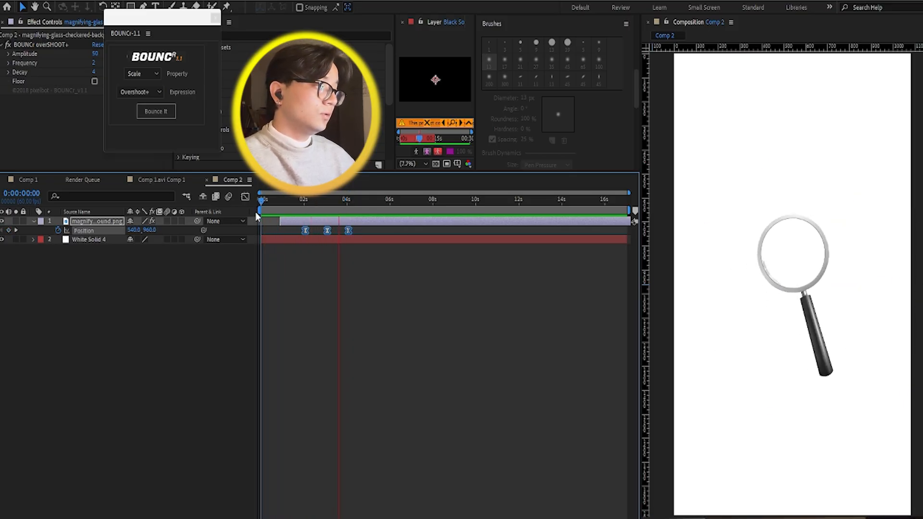
{"action": "left_click_drag", "start_coordinate": [342, 202], "coordinate": [310, 234]}
{"action": "left_click", "coordinate": [296, 228]}
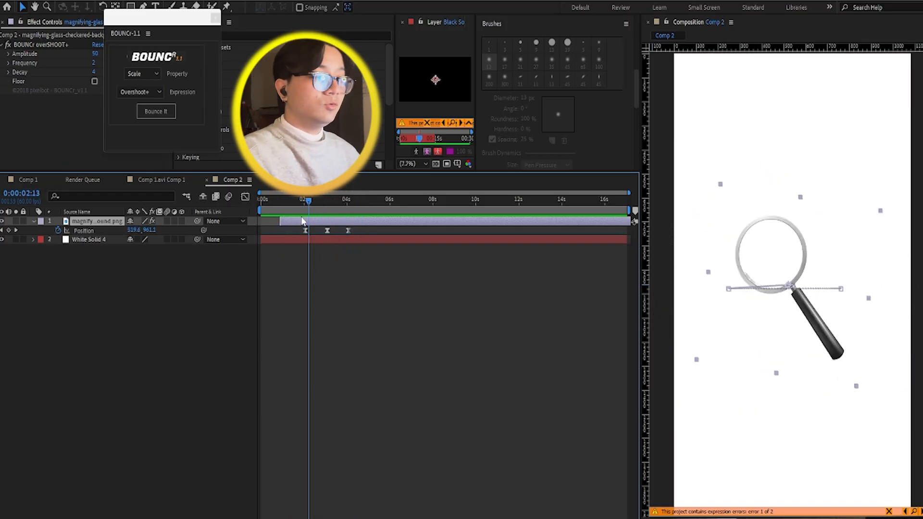
{"action": "left_click", "coordinate": [280, 204]}
{"action": "left_click_drag", "start_coordinate": [280, 204], "coordinate": [350, 212]}
Step: Move the BOUNCr panel to the empty space below the layer list and select the magnifying glass layer at 0:00:04:41
{"action": "left_click_drag", "start_coordinate": [163, 38], "coordinate": [131, 290]}
{"action": "left_click_drag", "start_coordinate": [350, 201], "coordinate": [364, 205]}
{"action": "left_click", "coordinate": [350, 280]}
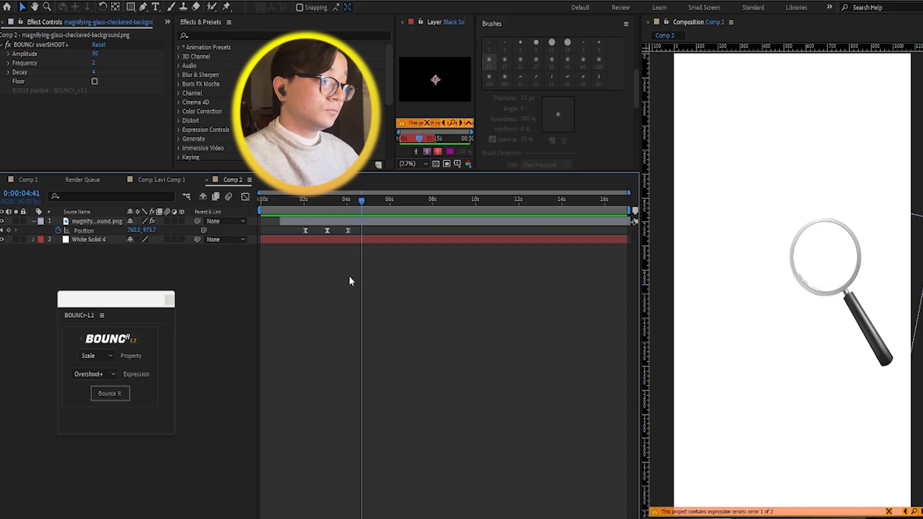
{"action": "left_click", "coordinate": [338, 221]}
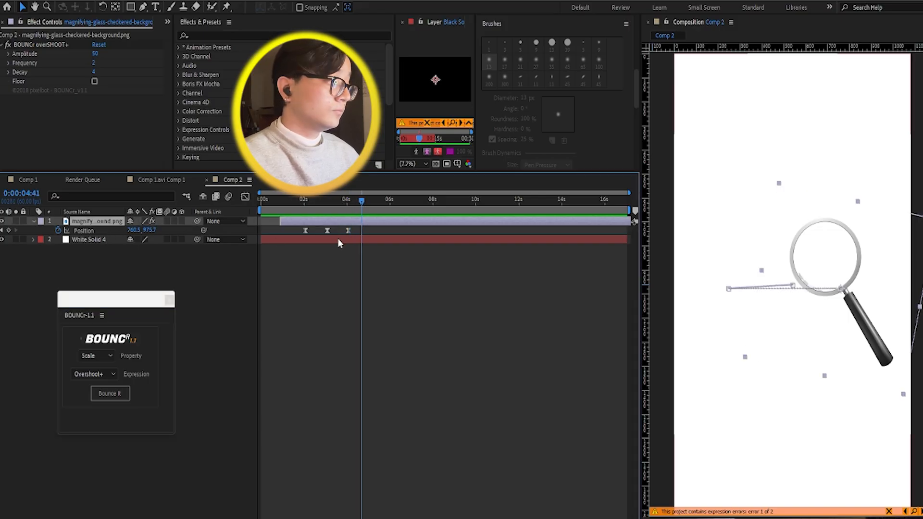
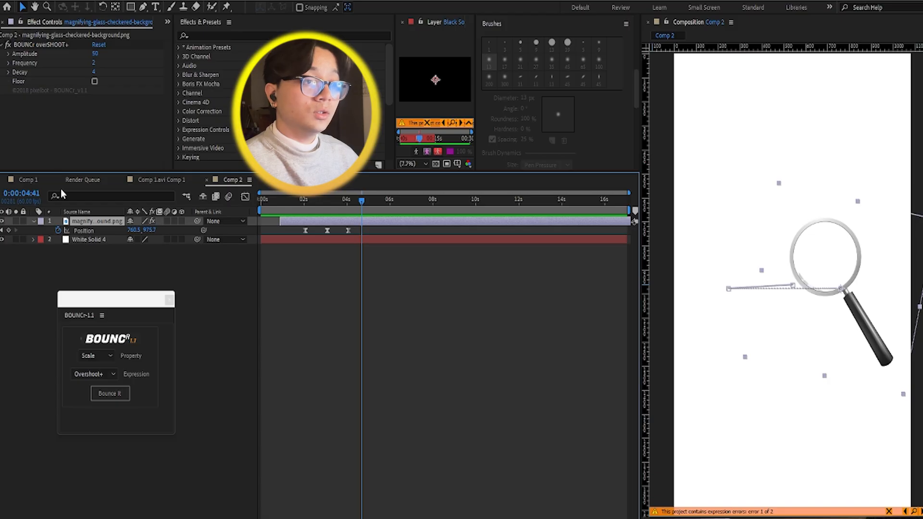
Step: Add Steve_Jobs.jpg from the project files to Comp 2 and place it directly below the magnifying glass layer
{"action": "left_click", "coordinate": [12, 292]}
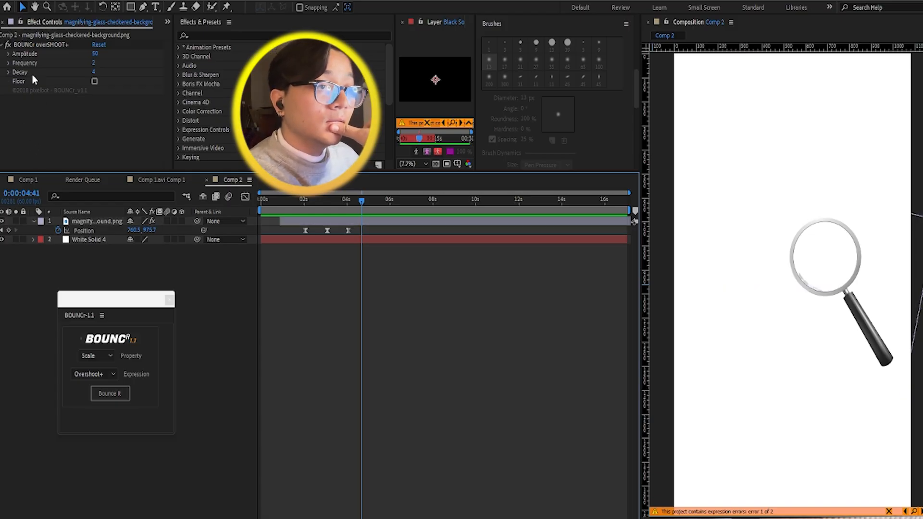
{"action": "left_click", "coordinate": [168, 23]}
{"action": "left_click", "coordinate": [192, 31]}
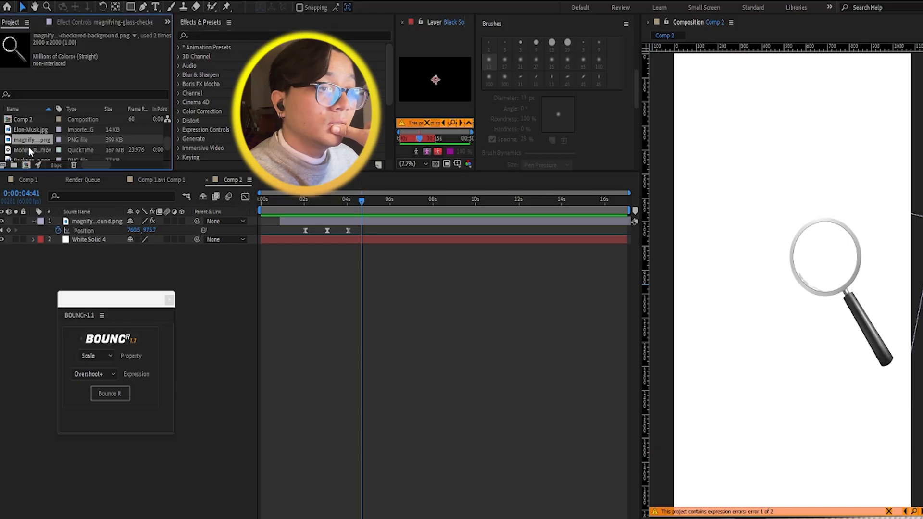
{"action": "scroll", "coordinate": [28, 146], "scroll_direction": "down", "scroll_amount": 2}
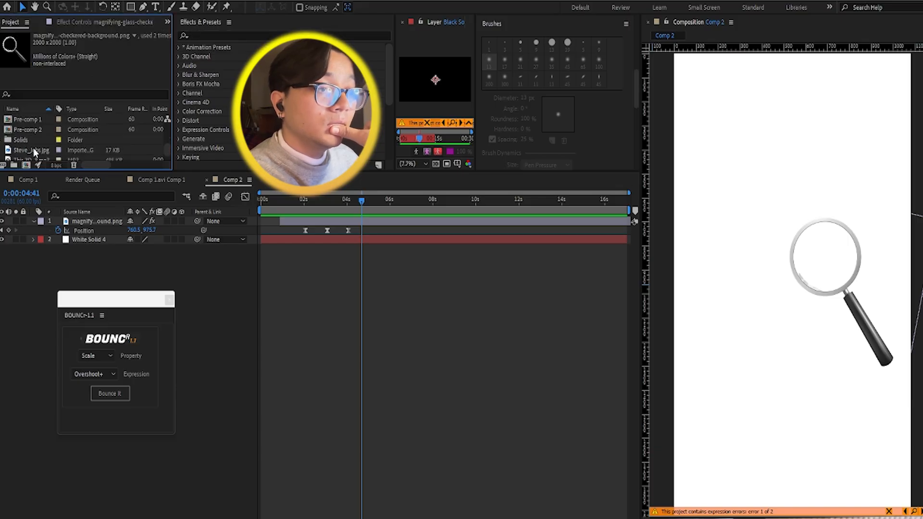
{"action": "left_click_drag", "start_coordinate": [33, 149], "coordinate": [140, 218]}
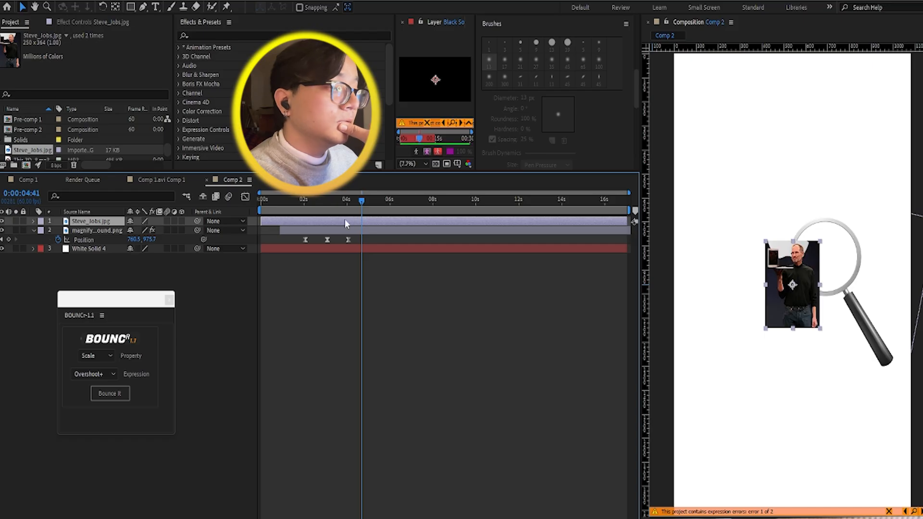
{"action": "left_click_drag", "start_coordinate": [345, 220], "coordinate": [341, 238]}
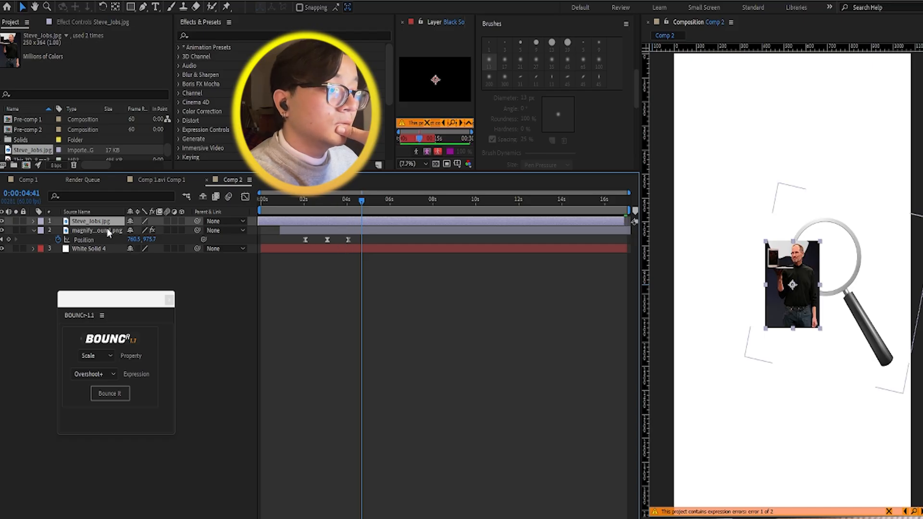
{"action": "left_click_drag", "start_coordinate": [106, 229], "coordinate": [103, 217]}
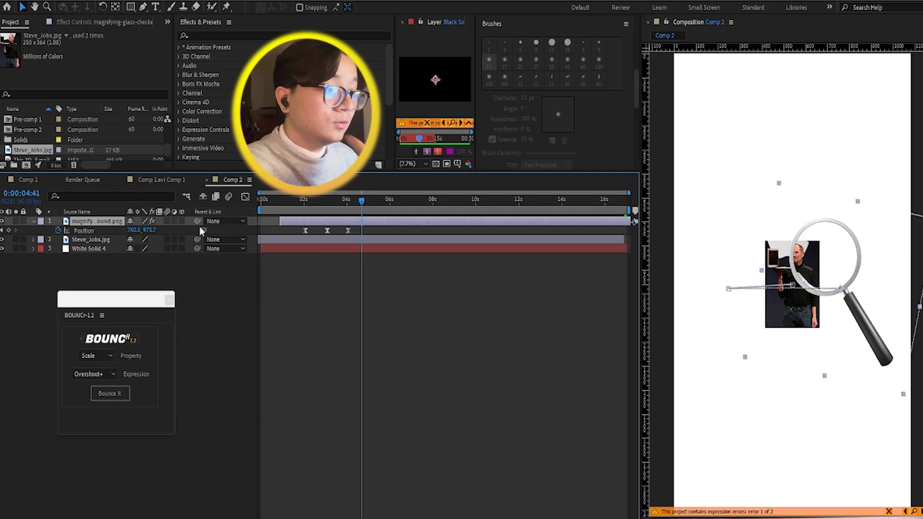
Step: Scale the Steve_Jobs.jpg layer to 527% and go to 0:00:02:43
{"action": "left_click", "coordinate": [105, 240]}
{"action": "key", "text": "s"}
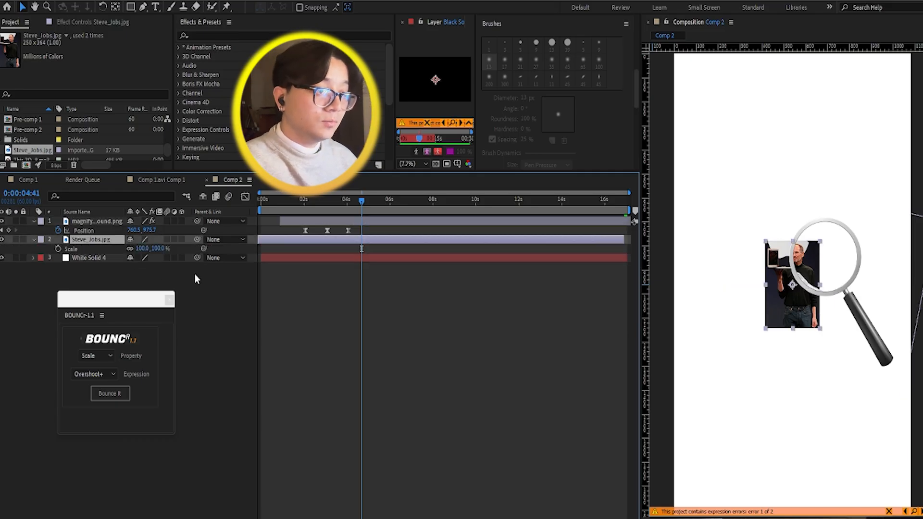
{"action": "left_click_drag", "start_coordinate": [141, 250], "coordinate": [362, 262]}
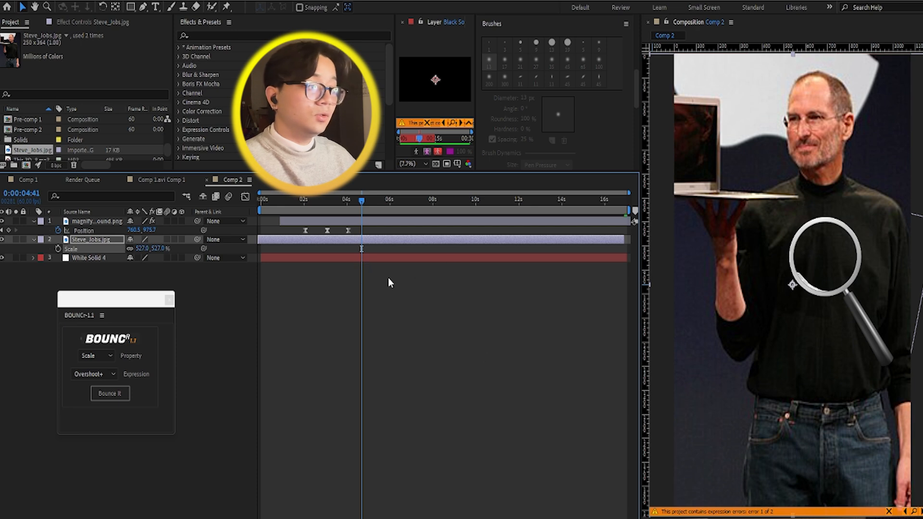
{"action": "left_click", "coordinate": [319, 212]}
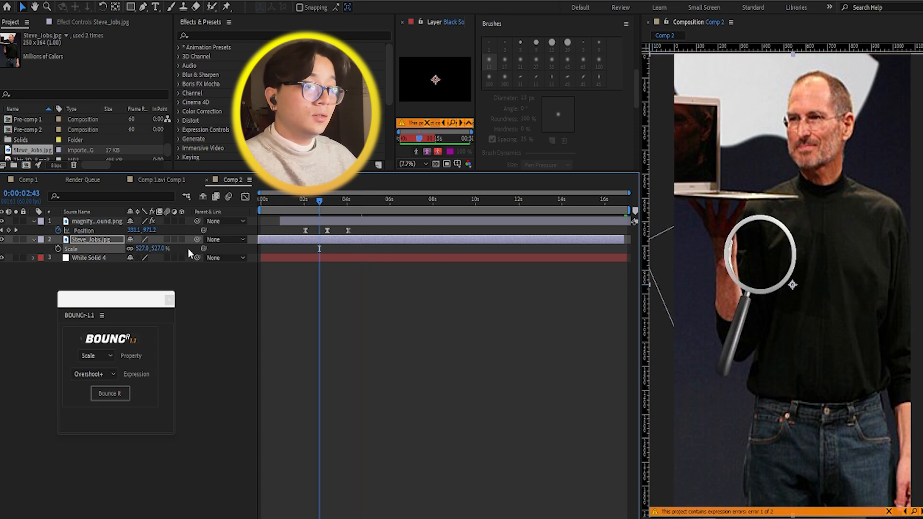
Step: Search the effects for "trans", apply Transform to the Steve_Jobs.jpg layer and scale the layer to 740%
{"action": "left_click", "coordinate": [220, 37]}
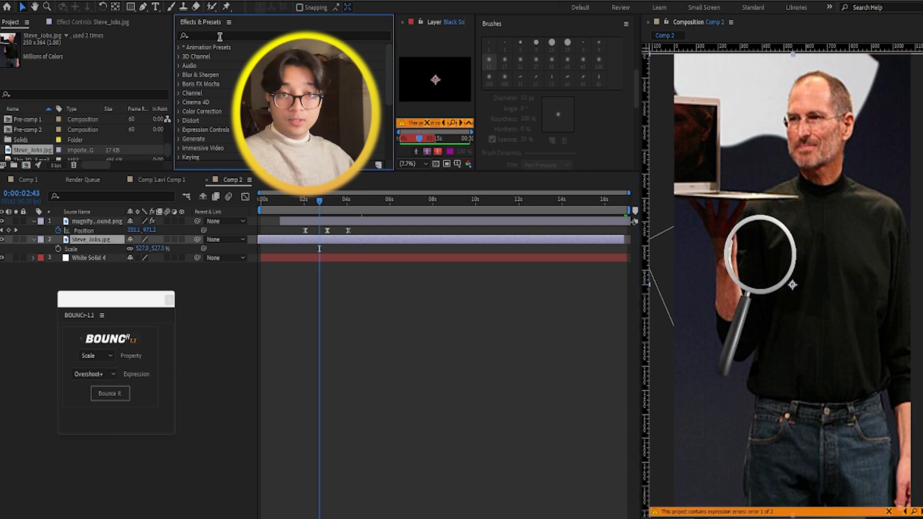
{"action": "type", "text": "tra"}
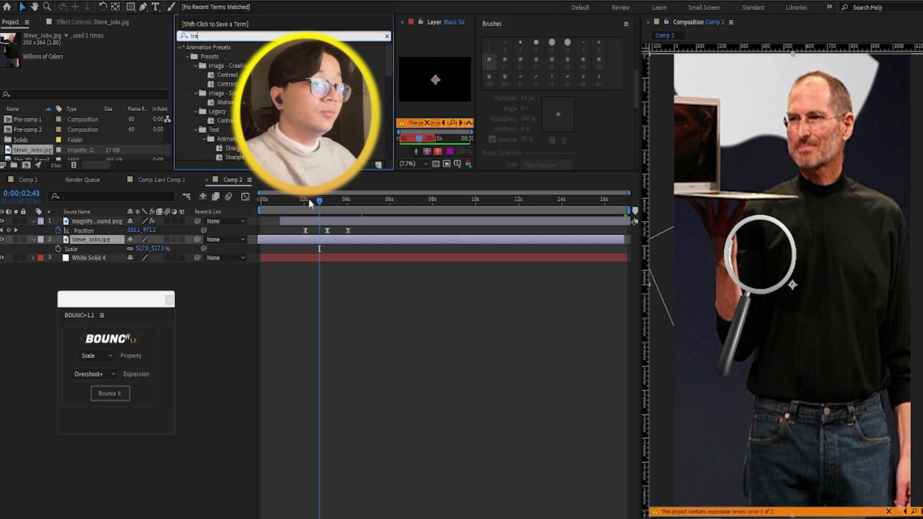
{"action": "type", "text": "ns"}
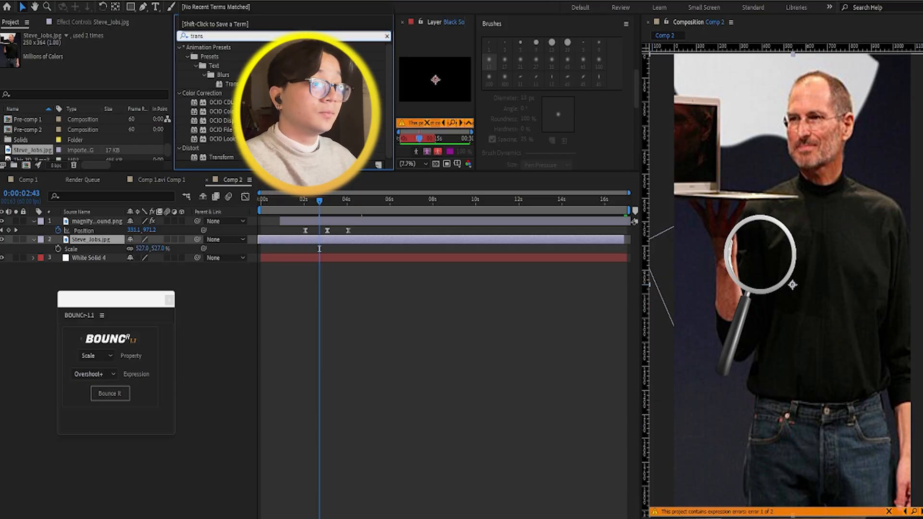
{"action": "scroll", "coordinate": [240, 146], "scroll_direction": "down", "scroll_amount": 1}
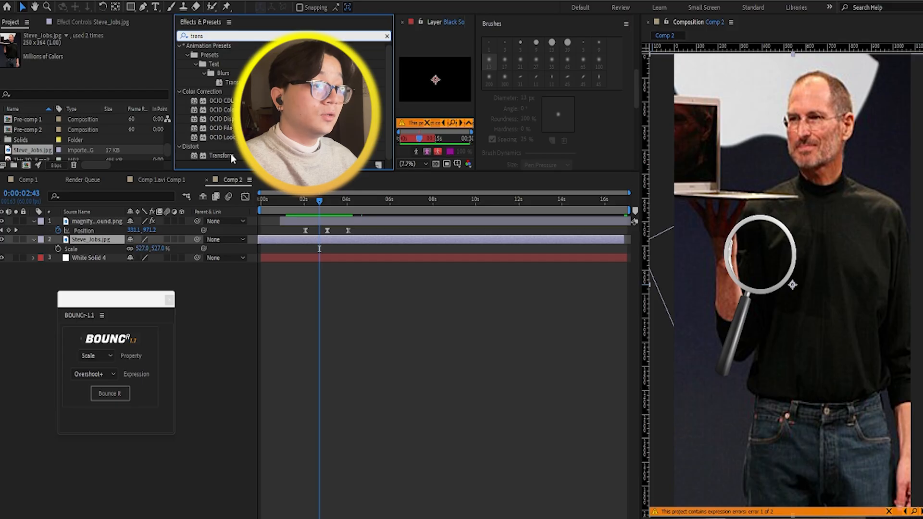
{"action": "left_click_drag", "start_coordinate": [232, 159], "coordinate": [103, 243]}
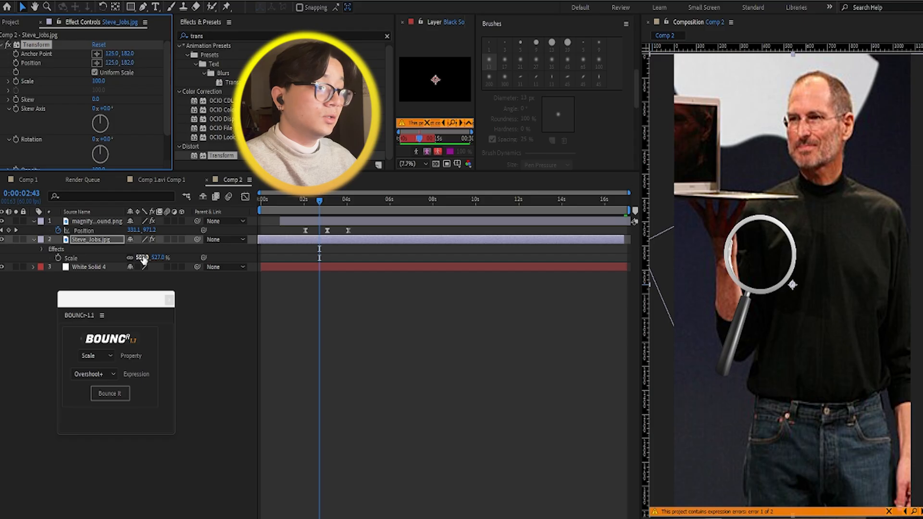
{"action": "left_click_drag", "start_coordinate": [143, 260], "coordinate": [248, 262]}
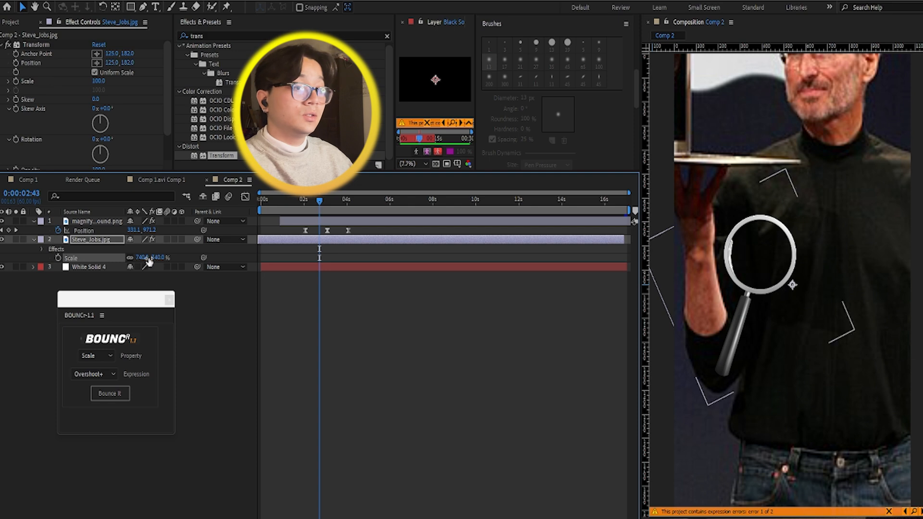
Step: Create an adjustment layer directly above the Steve_Jobs.jpg layer and shift it to start at about 1.5 seconds
{"action": "right_click", "coordinate": [216, 307]}
{"action": "mouse_move", "coordinate": [286, 317]}
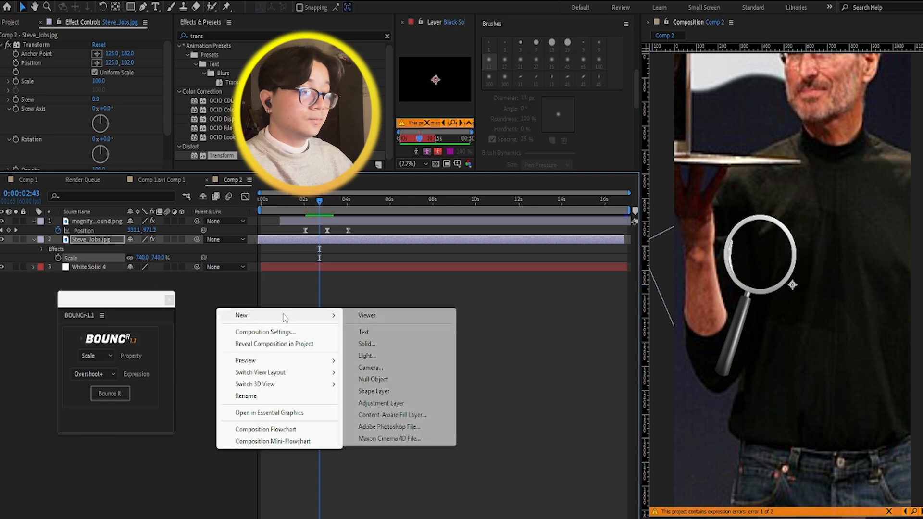
{"action": "left_click", "coordinate": [383, 403]}
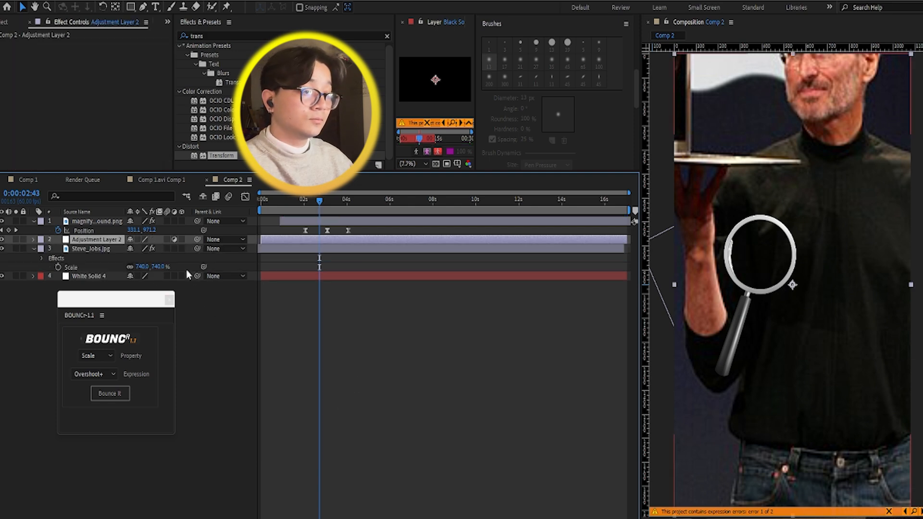
{"action": "left_click", "coordinate": [281, 245]}
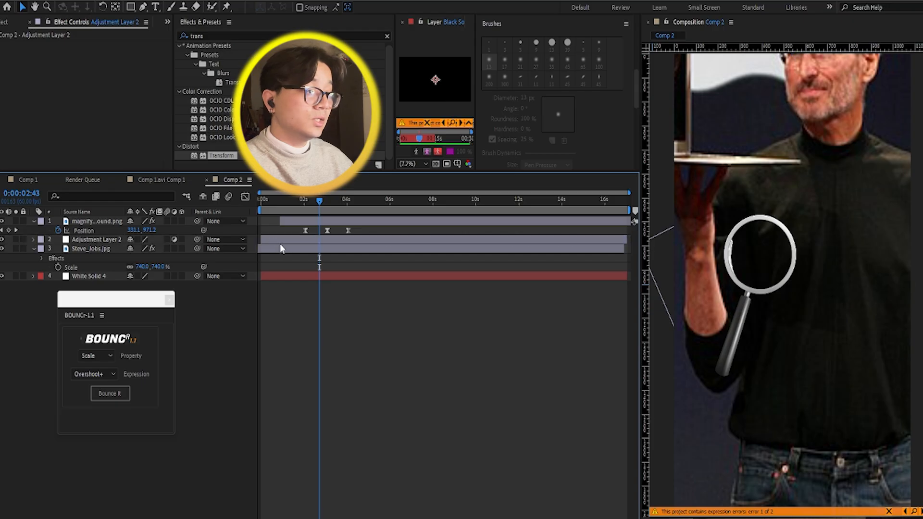
{"action": "left_click_drag", "start_coordinate": [285, 239], "coordinate": [314, 243]}
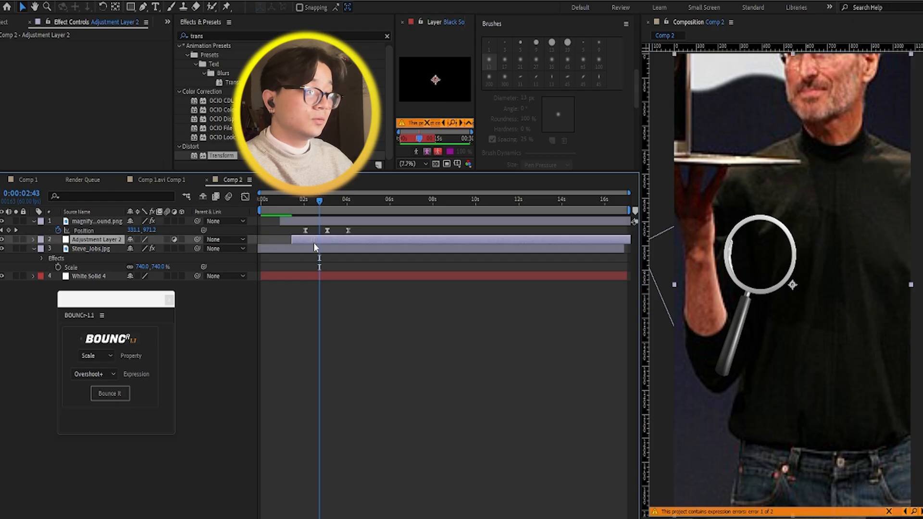
Step: Delete the Transform effect from the Steve_Jobs.jpg layer and set the layer's Scale to 636%
{"action": "left_click", "coordinate": [104, 250]}
{"action": "left_click", "coordinate": [83, 266]}
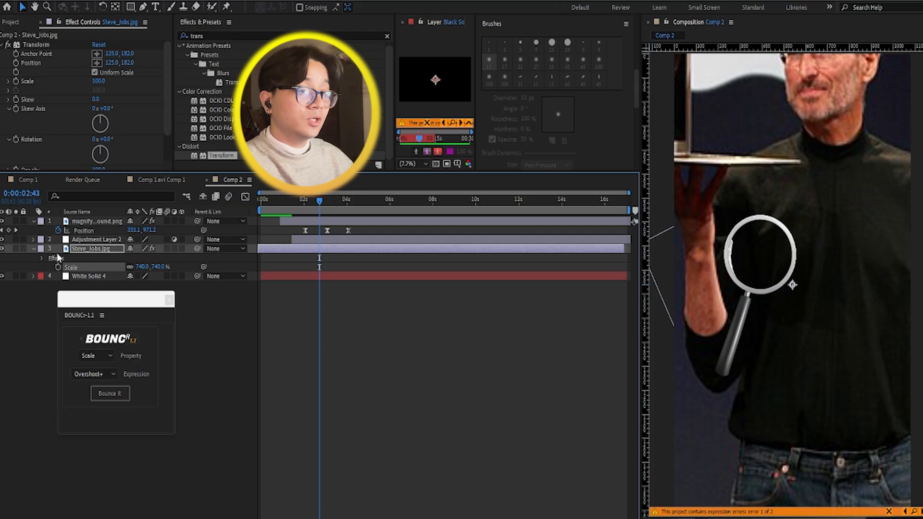
{"action": "left_click", "coordinate": [42, 259]}
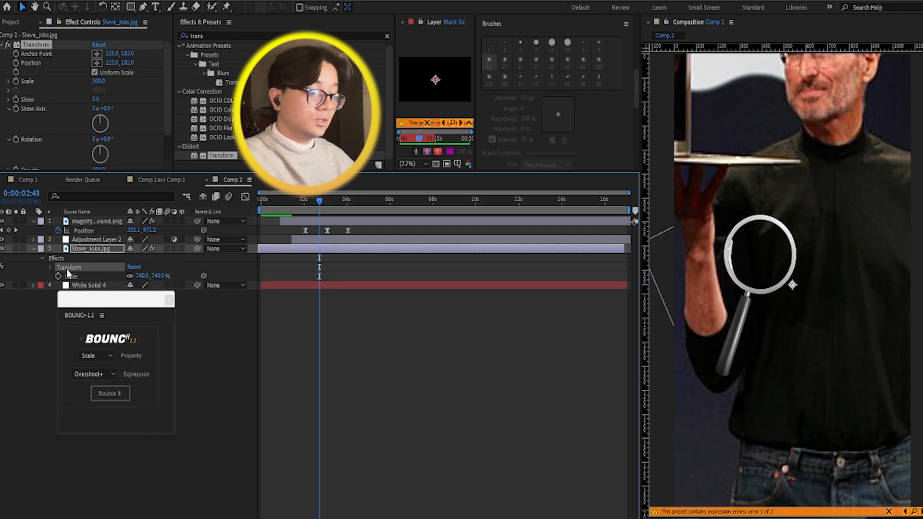
{"action": "key", "text": "Delete"}
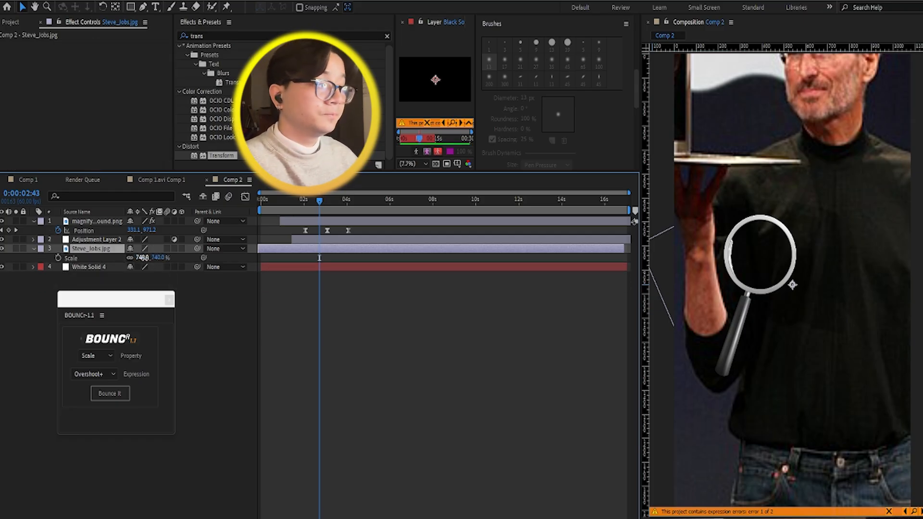
{"action": "left_click_drag", "start_coordinate": [142, 258], "coordinate": [92, 258]}
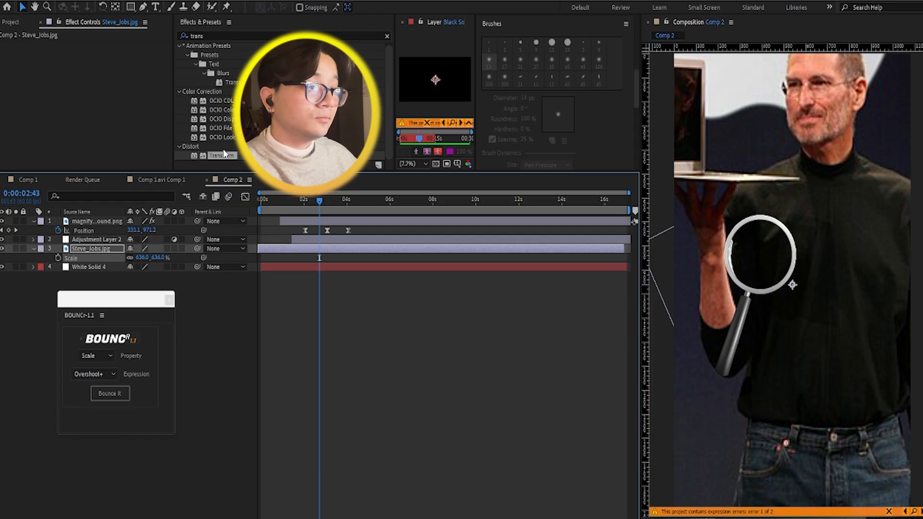
Step: Apply the Transform effect to Adjustment Layer 2 and set the effect's Scale to 210
{"action": "left_click_drag", "start_coordinate": [223, 156], "coordinate": [310, 247]}
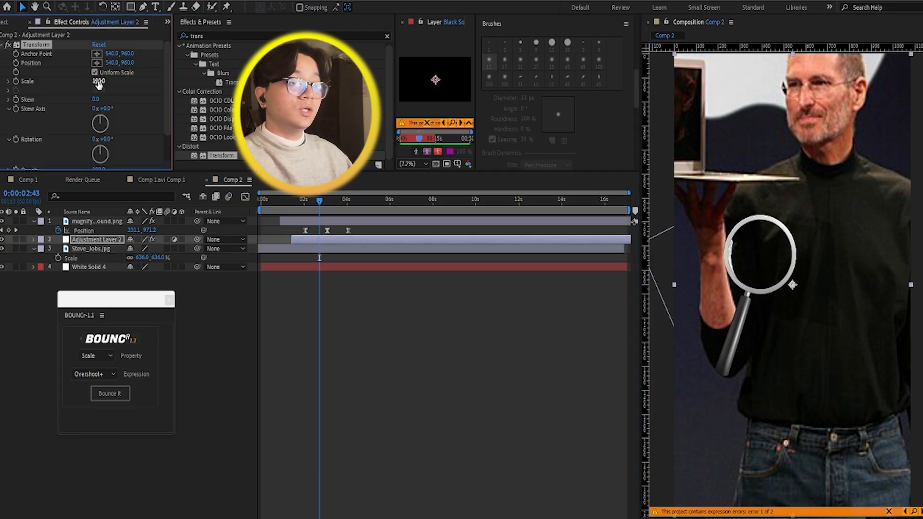
{"action": "left_click_drag", "start_coordinate": [99, 84], "coordinate": [161, 91]}
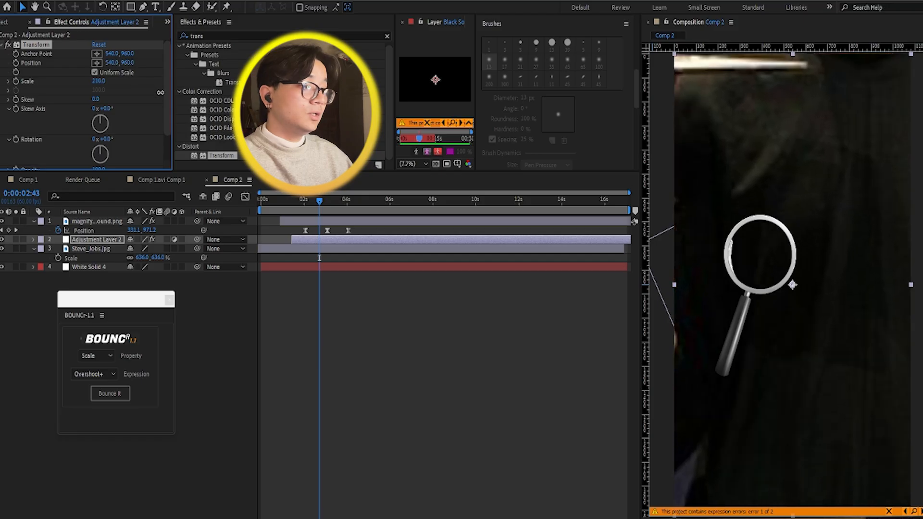
{"action": "left_click", "coordinate": [319, 242]}
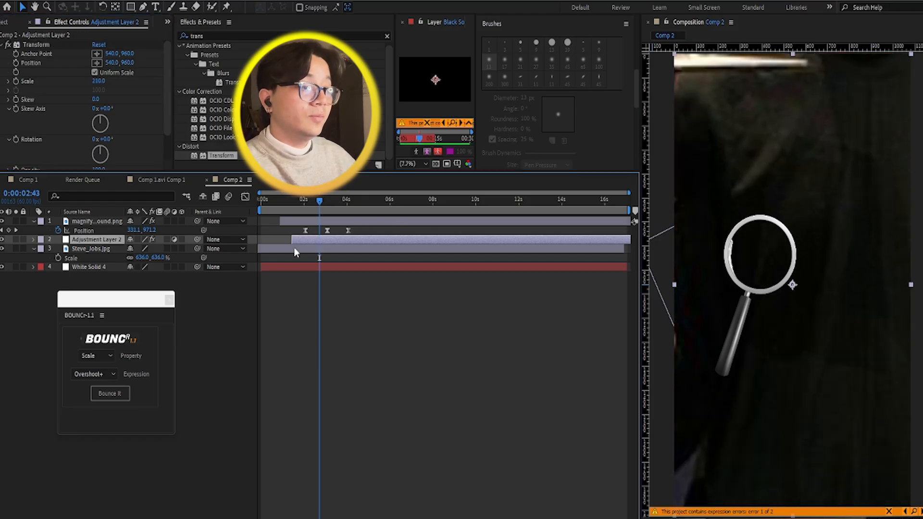
Step: At 0:00:05:04, set the Steve_Jobs.jpg layer's Y Position to 1641 so the face sits behind the magnifying glass
{"action": "left_click", "coordinate": [295, 250]}
{"action": "left_click_drag", "start_coordinate": [267, 202], "coordinate": [370, 213]}
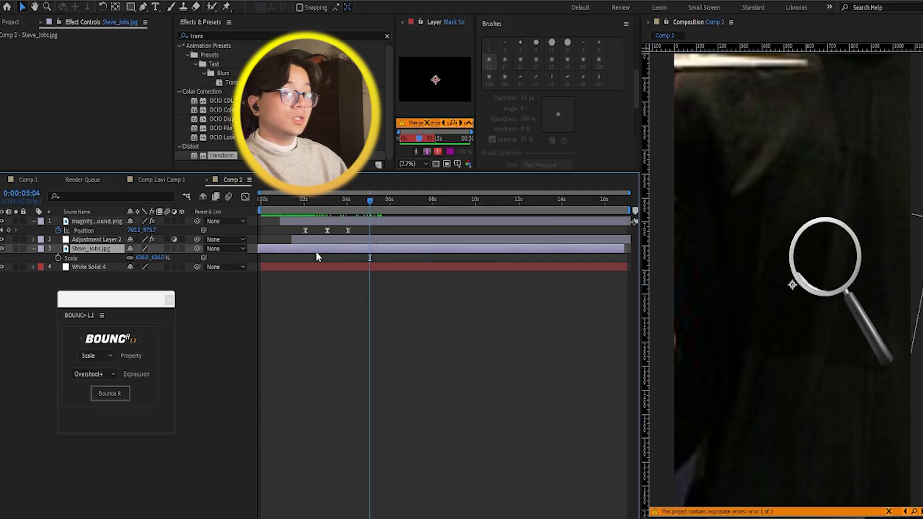
{"action": "key", "text": "p"}
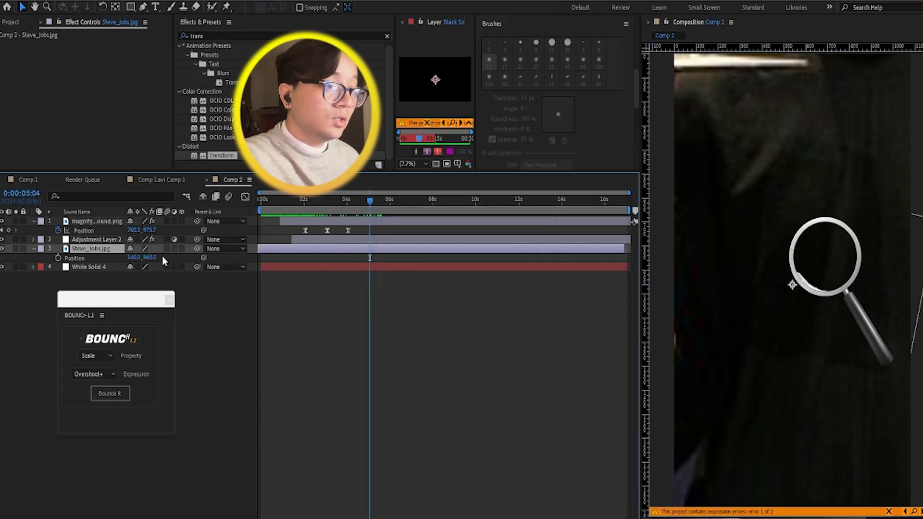
{"action": "left_click_drag", "start_coordinate": [150, 258], "coordinate": [476, 258]}
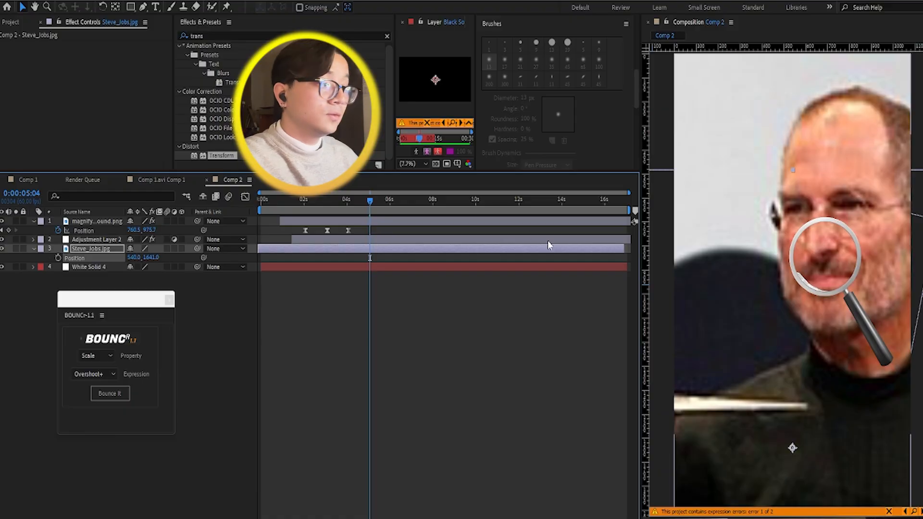
Step: Draw a lens-sized ellipse mask on Adjustment Layer 2 and set the layer's Position to 481, 924, aligning it with the magnifying glass
{"action": "left_click", "coordinate": [339, 242]}
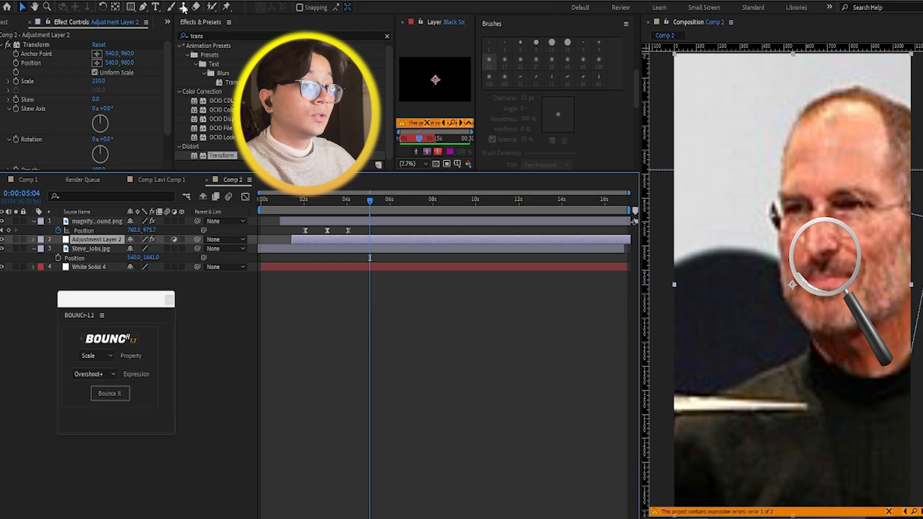
{"action": "left_click", "coordinate": [131, 6]}
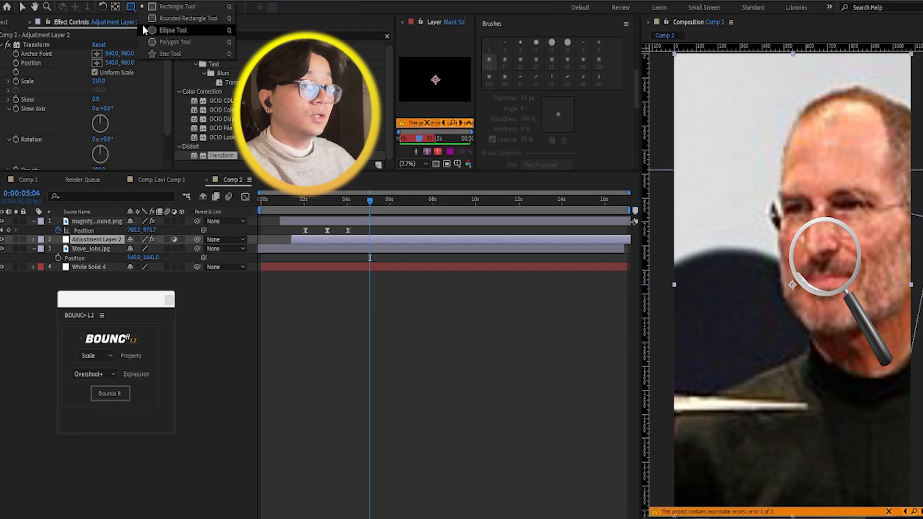
{"action": "left_click", "coordinate": [168, 35]}
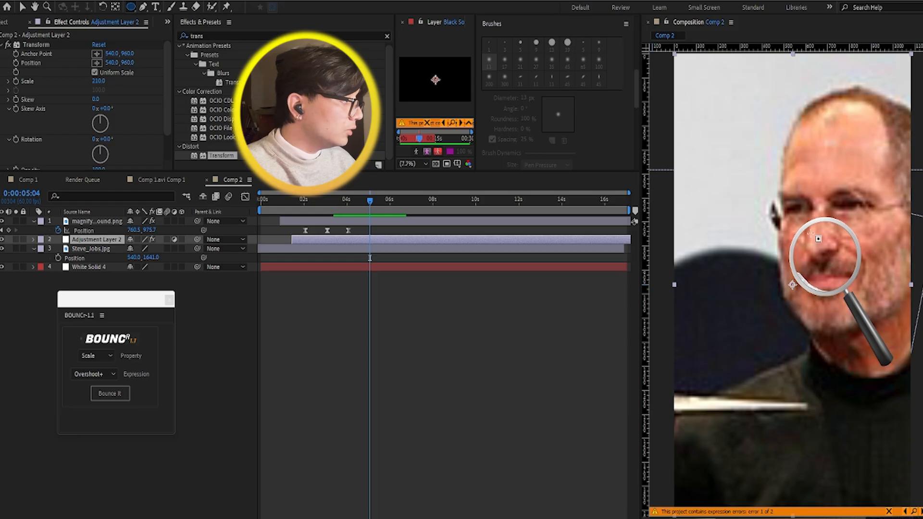
{"action": "left_click_drag", "start_coordinate": [805, 228], "coordinate": [837, 303]}
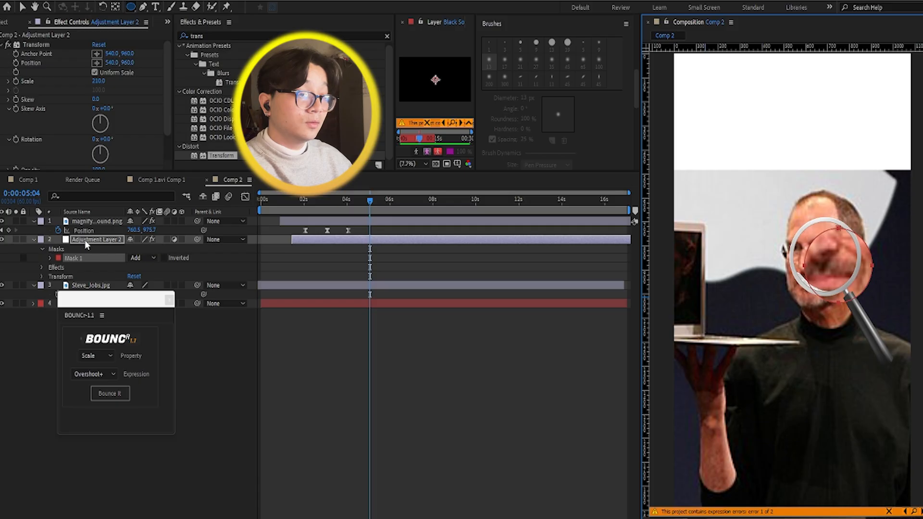
{"action": "key", "text": "p"}
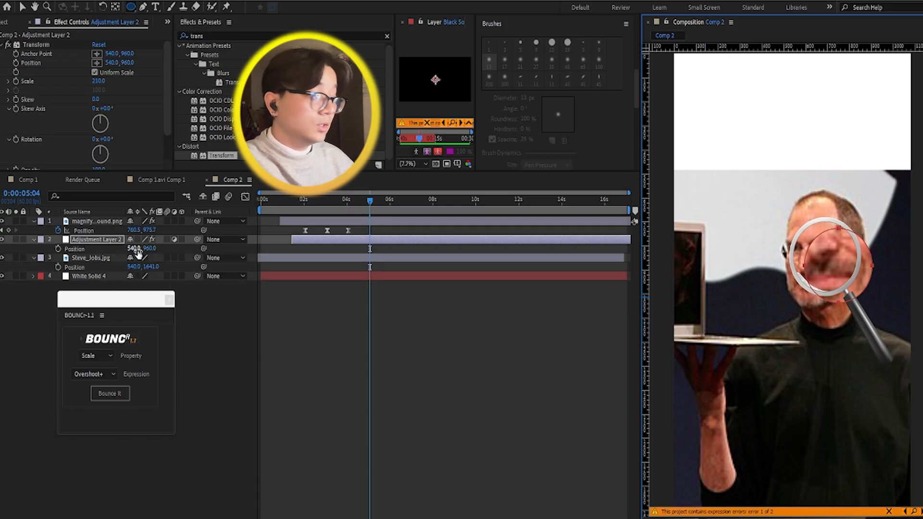
{"action": "mouse_move", "coordinate": [138, 249]}
{"action": "left_mouse_down"}
{"action": "mouse_move", "coordinate": [109, 250]}
{"action": "mouse_move", "coordinate": [140, 244]}
{"action": "left_mouse_up"}
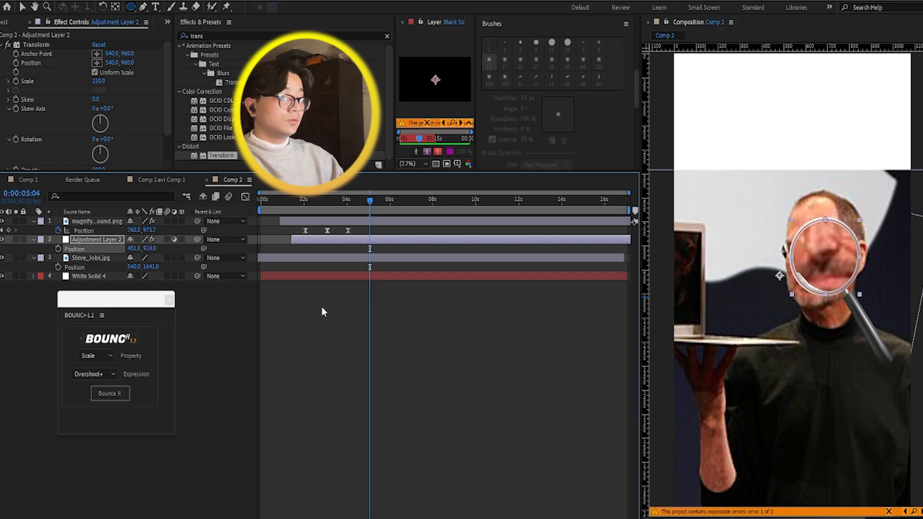
Step: At 0:00:04:02, parent Adjustment Layer 2 to the magnifying glass layer so the enlarging mask follows it
{"action": "left_click", "coordinate": [317, 277]}
{"action": "left_click", "coordinate": [356, 342]}
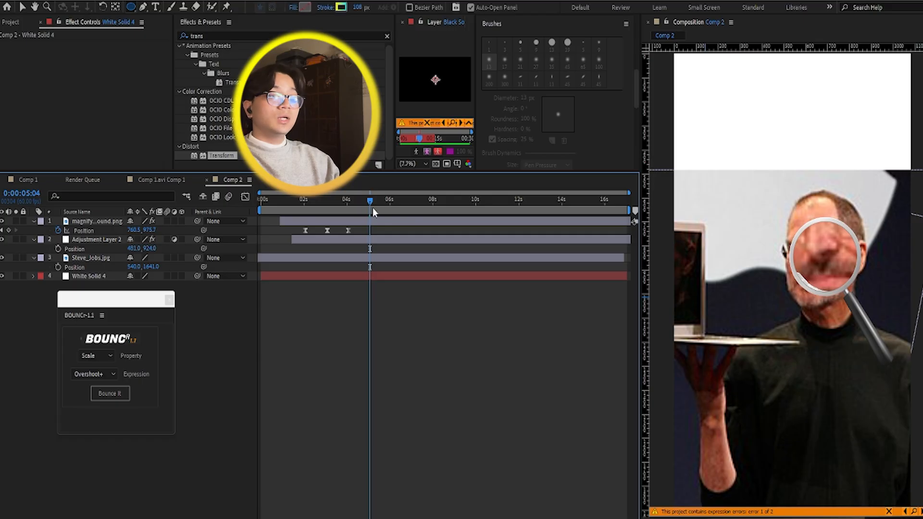
{"action": "left_click_drag", "start_coordinate": [371, 202], "coordinate": [349, 206]}
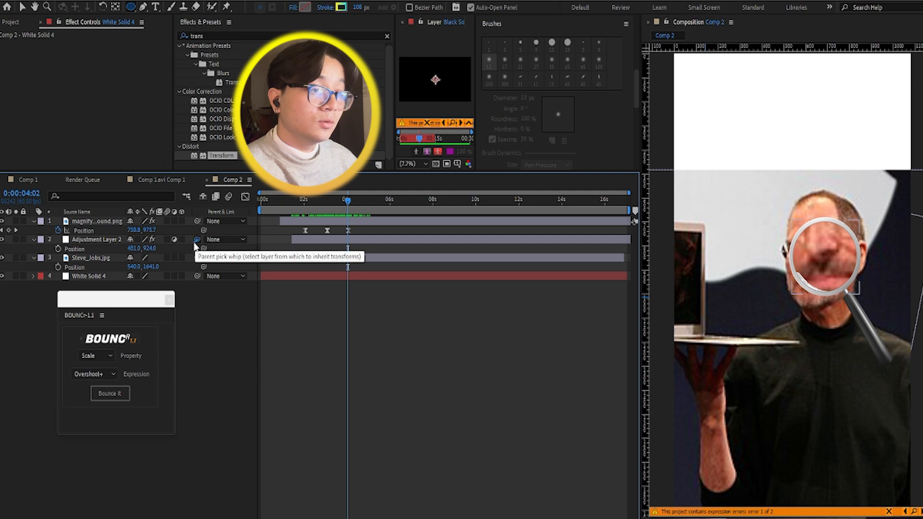
{"action": "left_click_drag", "start_coordinate": [188, 244], "coordinate": [88, 219]}
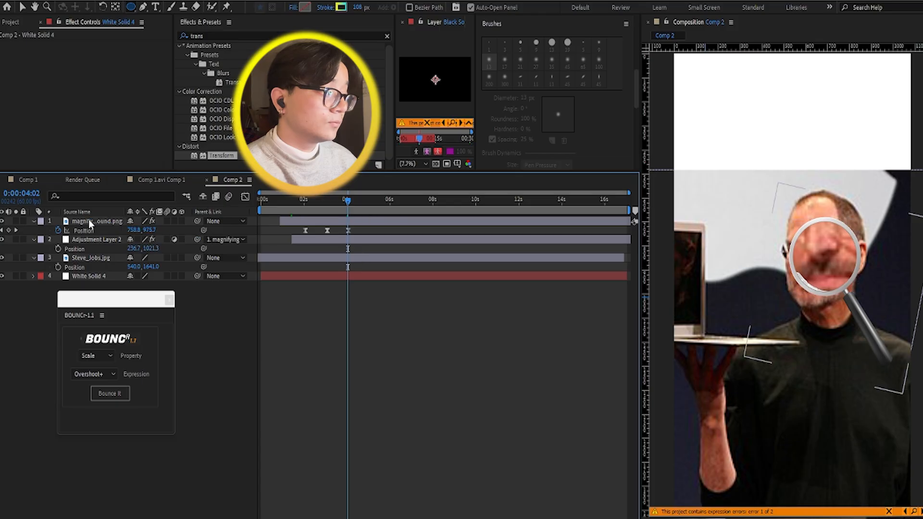
Step: Play back and scrub Comp 2 to check how the enlarged area follows the magnifying glass across the photo
{"action": "left_click_drag", "start_coordinate": [315, 199], "coordinate": [296, 199]}
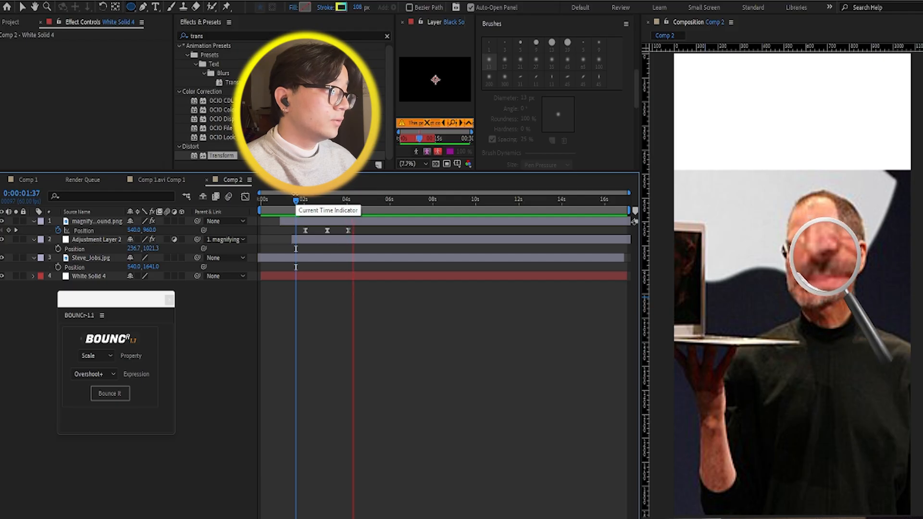
{"action": "key", "text": "space"}
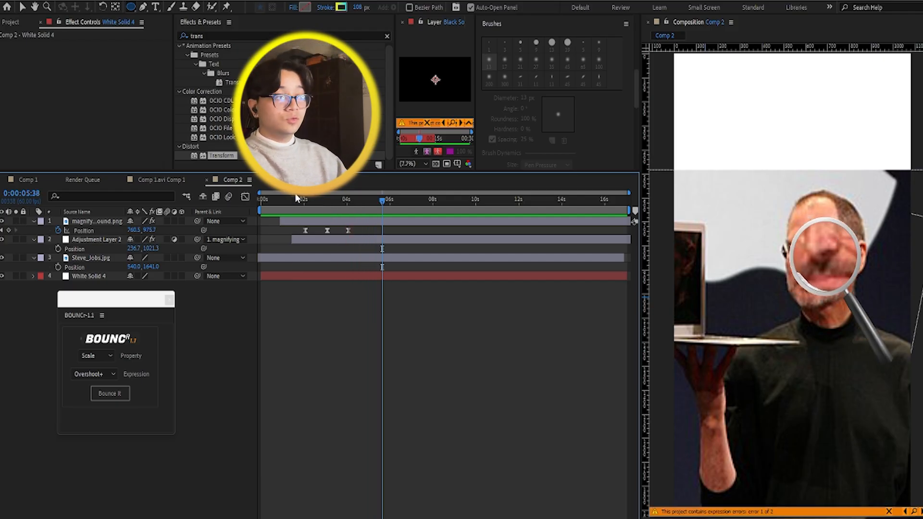
{"action": "key", "text": "space"}
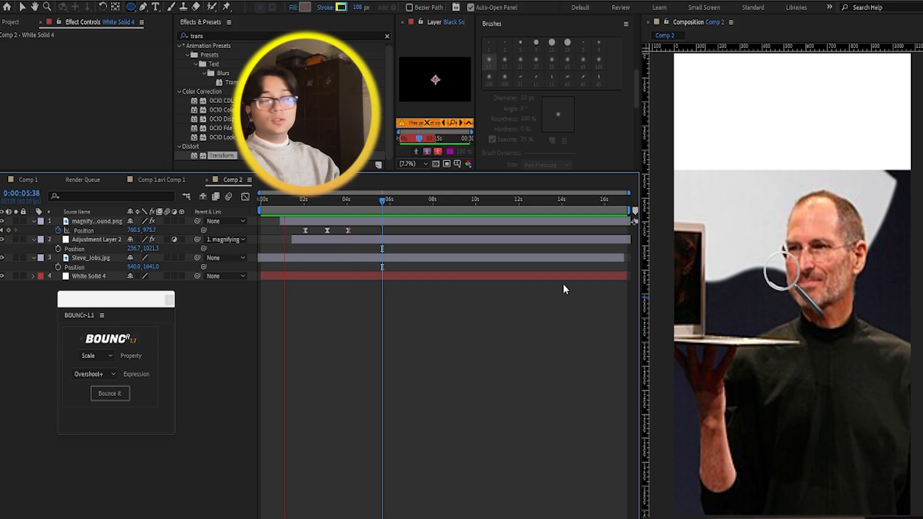
{"action": "key", "text": "space"}
{"action": "key", "text": "q"}
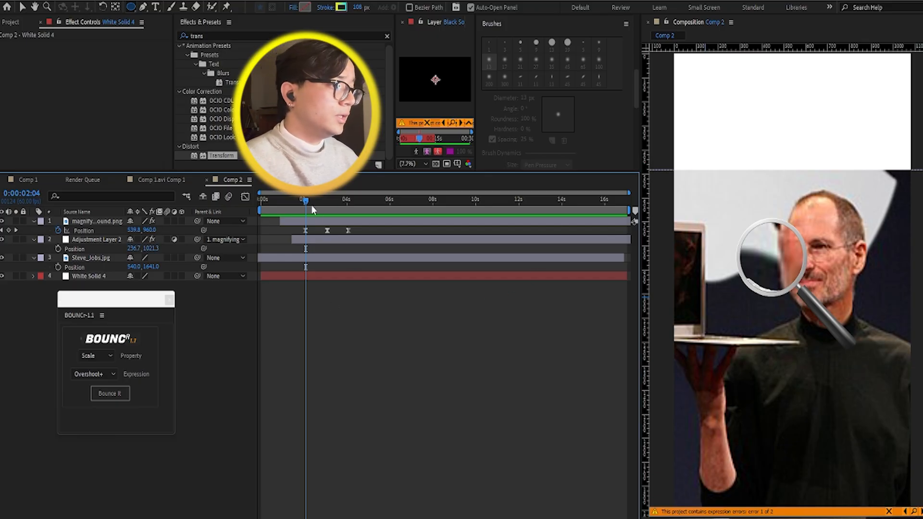
{"action": "left_click_drag", "start_coordinate": [306, 200], "coordinate": [411, 227]}
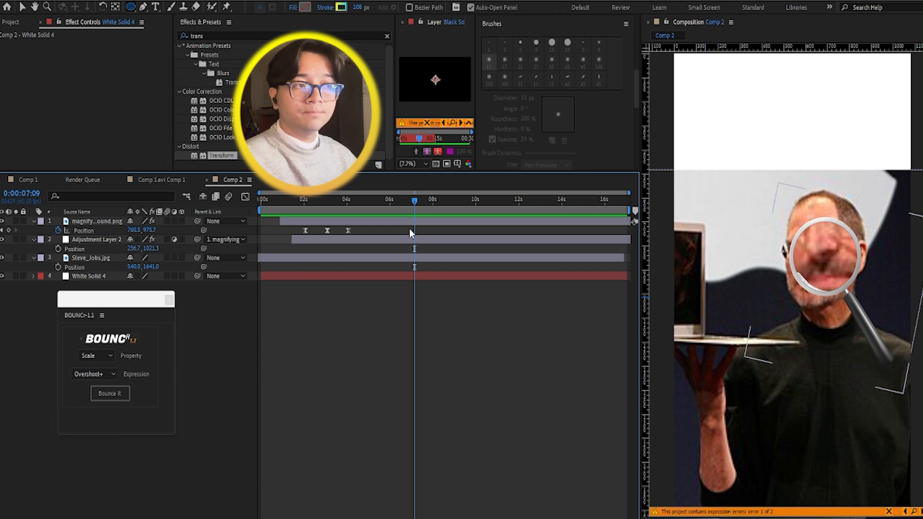
Step: Open Comp 1.avi Comp 1, start its work area just before the "powerfull Editing" scene, and play that section for reference
{"action": "left_click", "coordinate": [161, 180]}
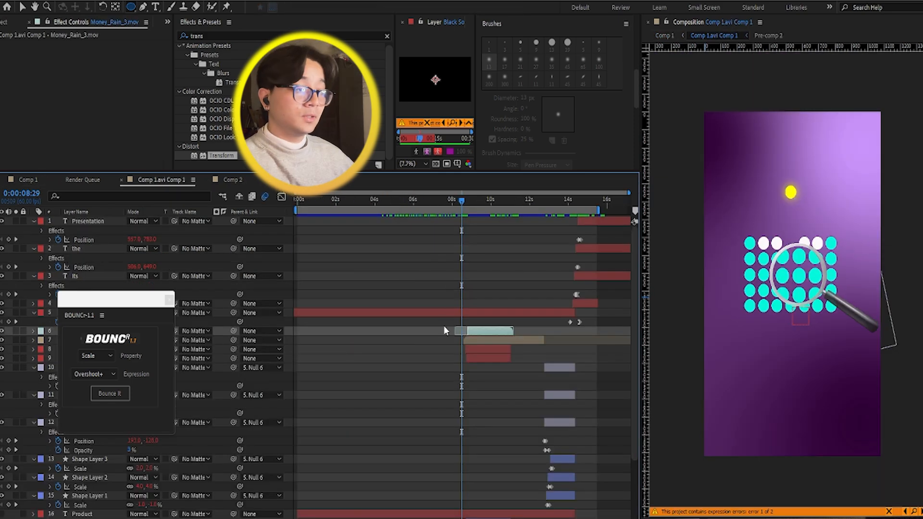
{"action": "left_click_drag", "start_coordinate": [115, 300], "coordinate": [109, 74]}
{"action": "key", "text": "space"}
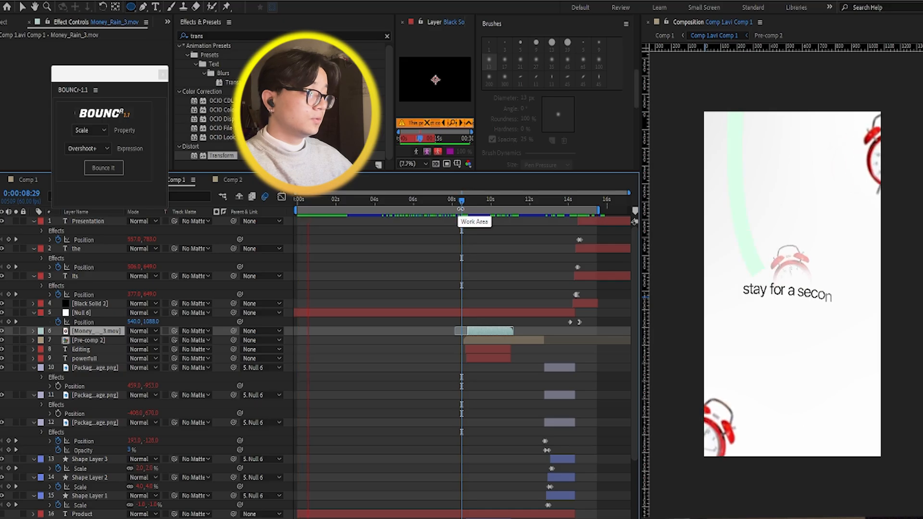
{"action": "key", "text": "space"}
{"action": "left_click_drag", "start_coordinate": [292, 213], "coordinate": [358, 233]}
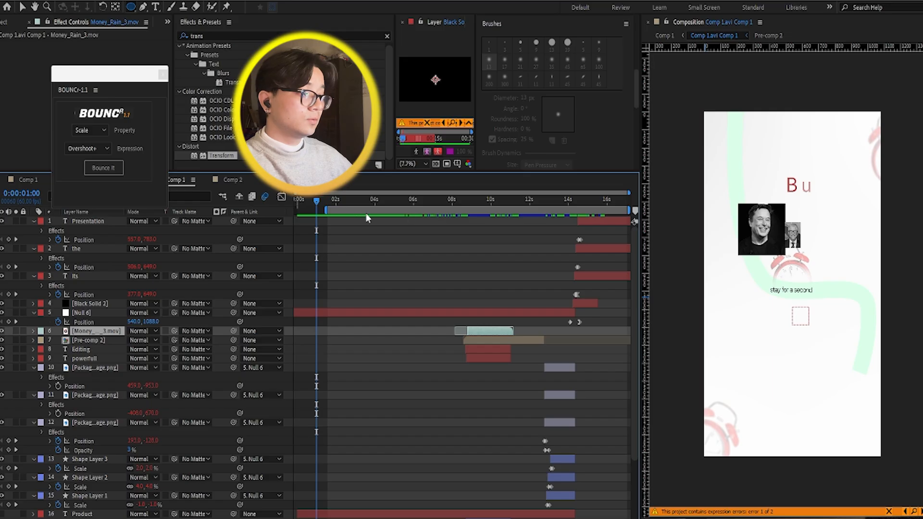
{"action": "left_click_drag", "start_coordinate": [324, 211], "coordinate": [470, 206]}
{"action": "key", "text": "space"}
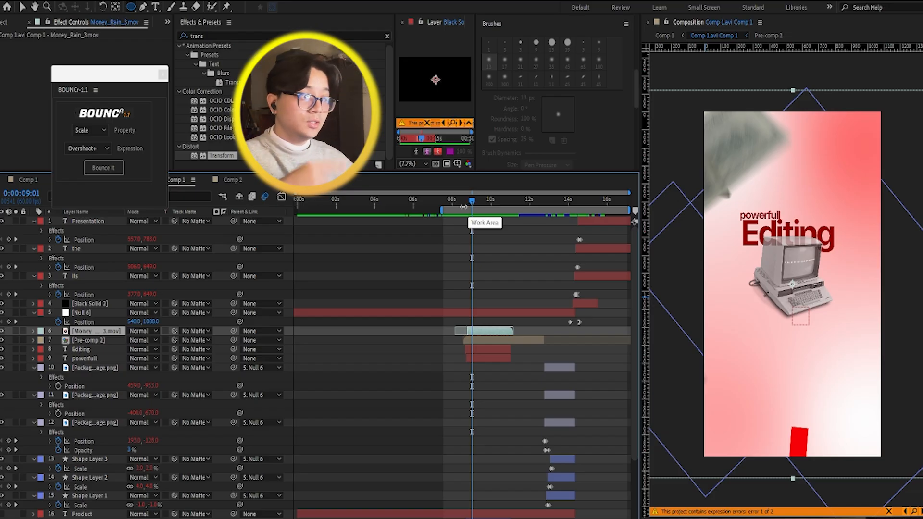
{"action": "mouse_move", "coordinate": [471, 207]}
{"action": "left_mouse_down"}
{"action": "mouse_move", "coordinate": [461, 207]}
{"action": "mouse_move", "coordinate": [473, 208]}
{"action": "left_mouse_up"}
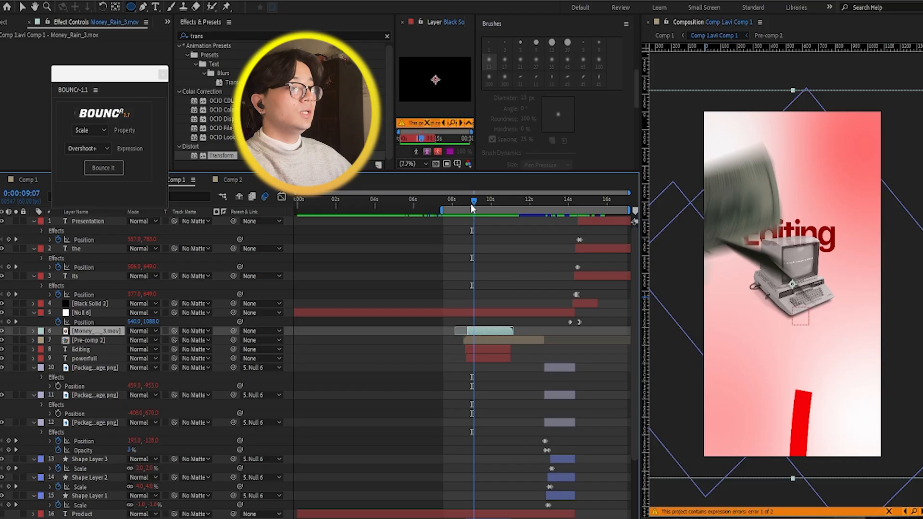
Step: Clear Comp 2 down to White Solid 4 by deleting the magnifying glass, Adjustment Layer 2 and Steve_Jobs.jpg layers
{"action": "left_click", "coordinate": [246, 180]}
{"action": "left_click_drag", "start_coordinate": [127, 77], "coordinate": [109, 28]}
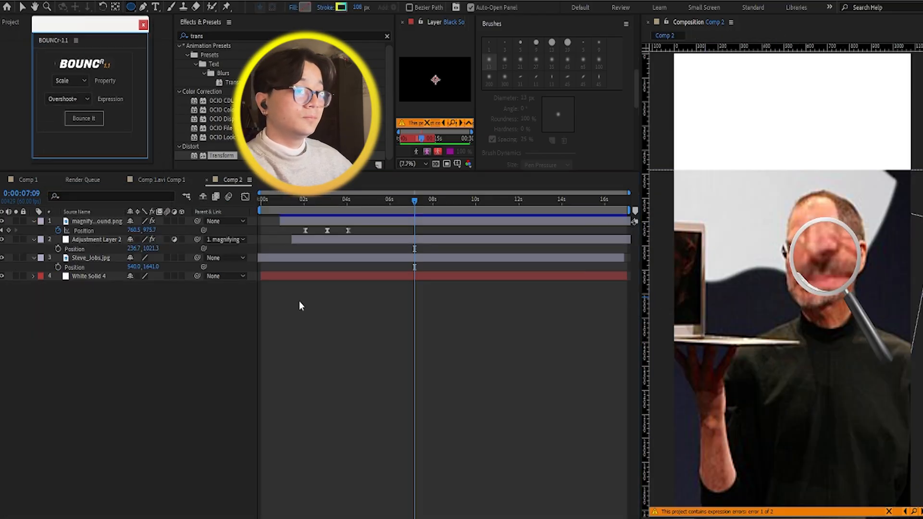
{"action": "left_click_drag", "start_coordinate": [275, 267], "coordinate": [387, 226]}
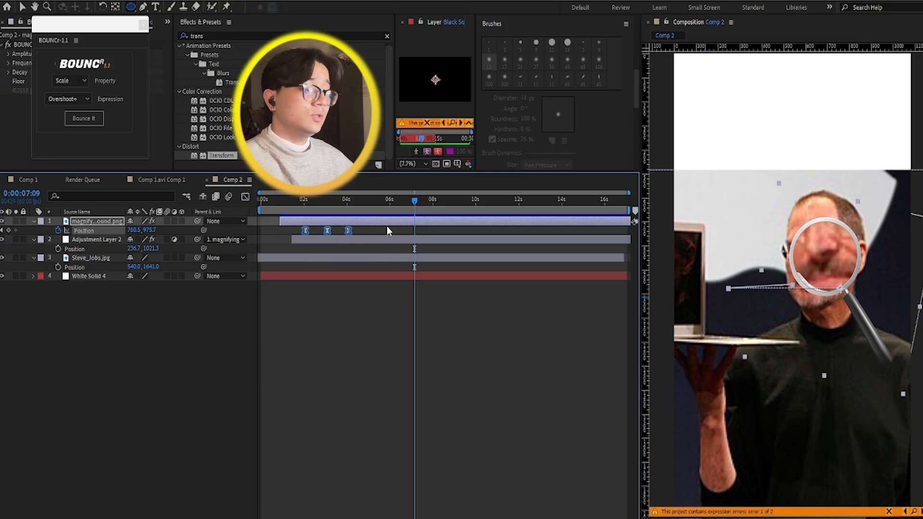
{"action": "key", "text": "Delete"}
{"action": "left_click", "coordinate": [113, 259]}
{"action": "key", "text": "Delete"}
{"action": "left_click", "coordinate": [106, 239]}
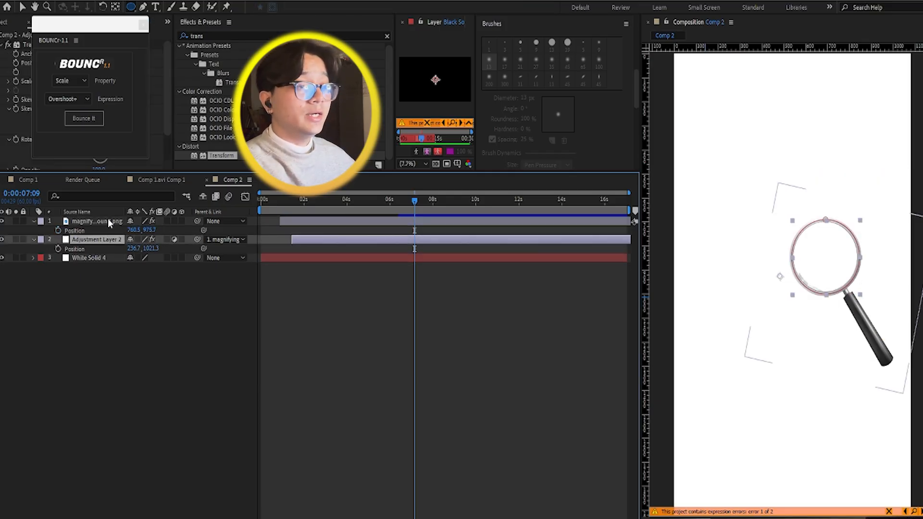
{"action": "left_click", "coordinate": [107, 221]}
{"action": "key", "text": "Delete"}
{"action": "left_click", "coordinate": [107, 222]}
{"action": "key", "text": "Delete"}
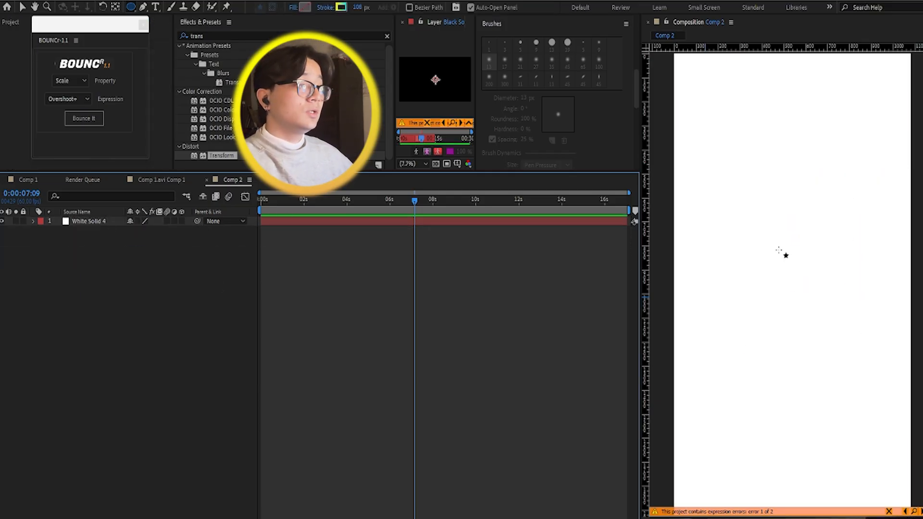
Step: Find the 4-Color Gradient effect, apply it to White Solid 4, and uncover the effect's settings
{"action": "left_click", "coordinate": [779, 250]}
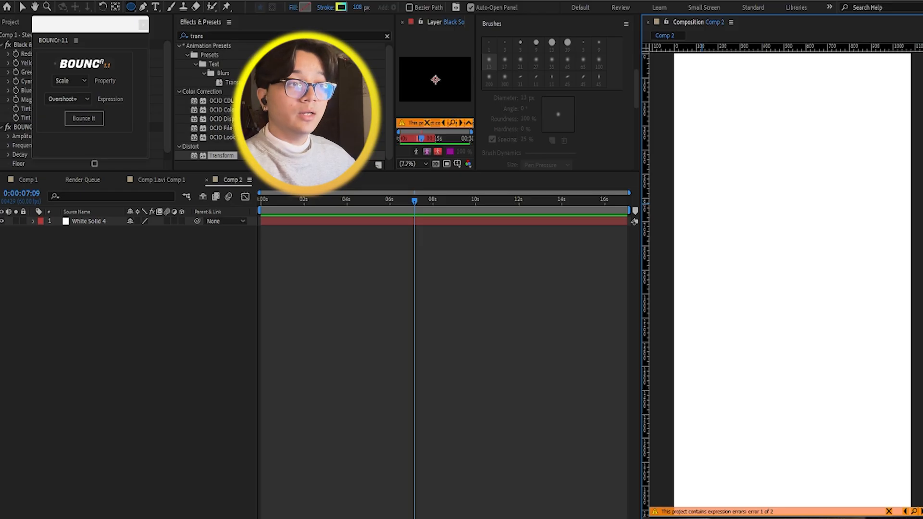
{"action": "left_click", "coordinate": [278, 36]}
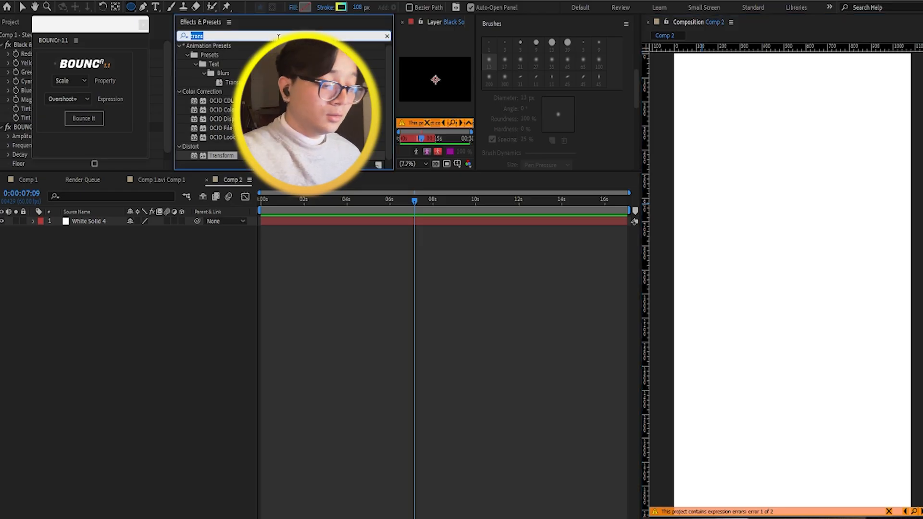
{"action": "type", "text": "4-"}
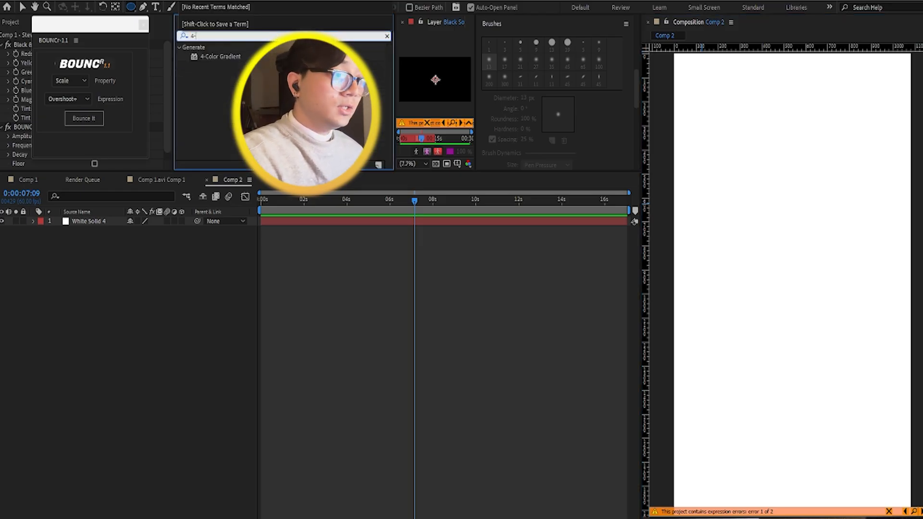
{"action": "left_click_drag", "start_coordinate": [218, 57], "coordinate": [178, 226]}
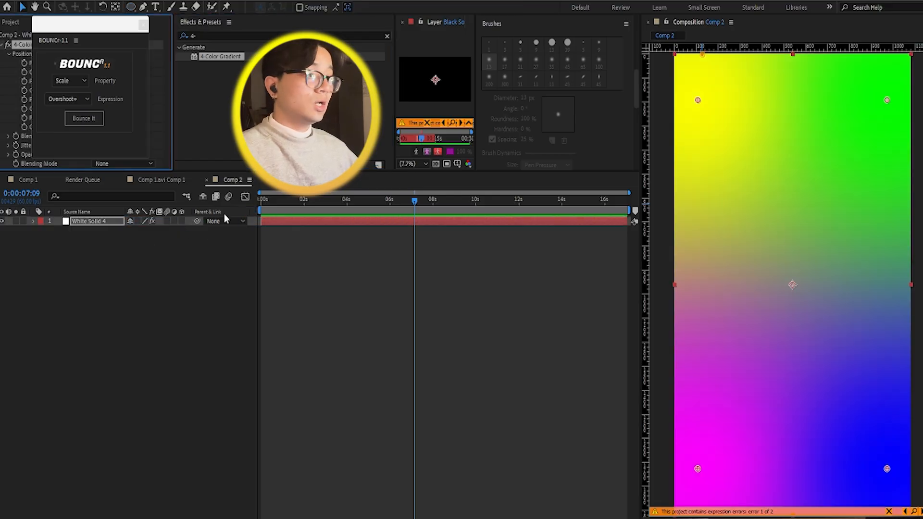
{"action": "left_click_drag", "start_coordinate": [87, 28], "coordinate": [256, 36]}
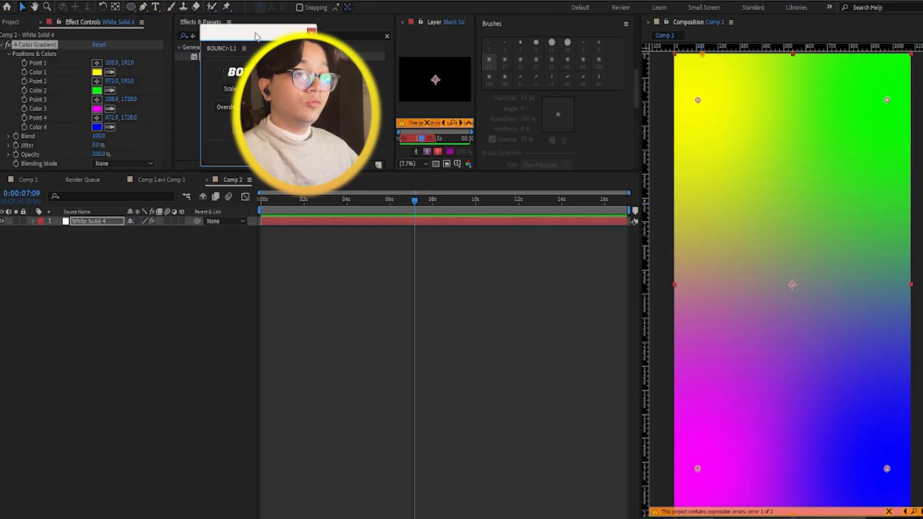
Step: Set Color 1 of the 4-Color Gradient to white
{"action": "left_click", "coordinate": [97, 72]}
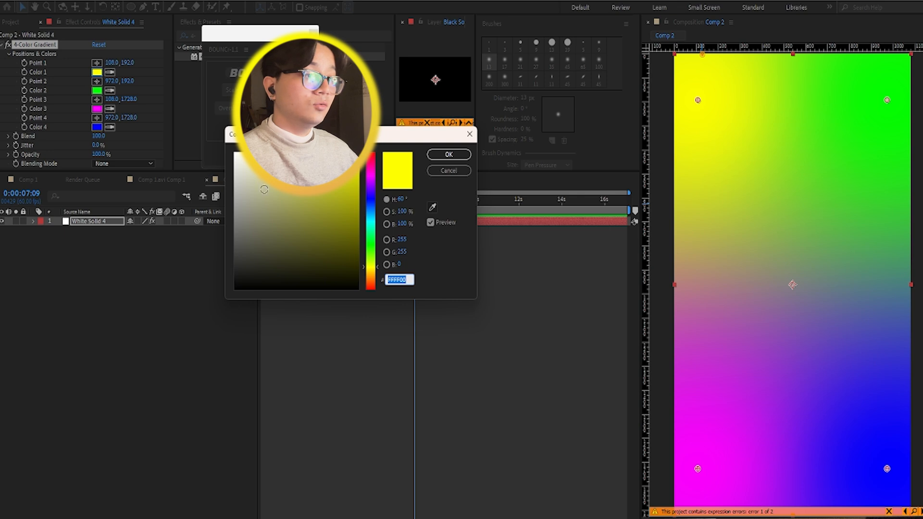
{"action": "left_click_drag", "start_coordinate": [264, 189], "coordinate": [234, 153]}
{"action": "left_click", "coordinate": [449, 154]}
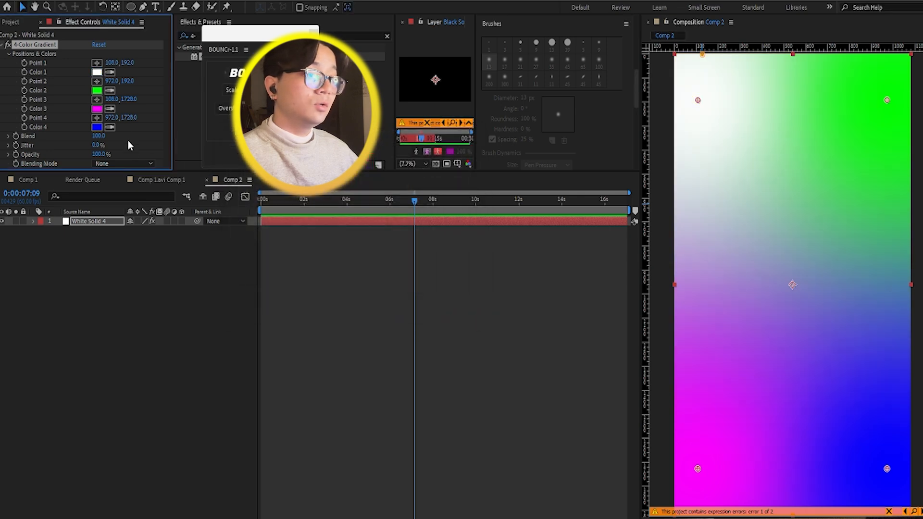
{"action": "left_click", "coordinate": [97, 108]}
{"action": "left_click", "coordinate": [235, 153]}
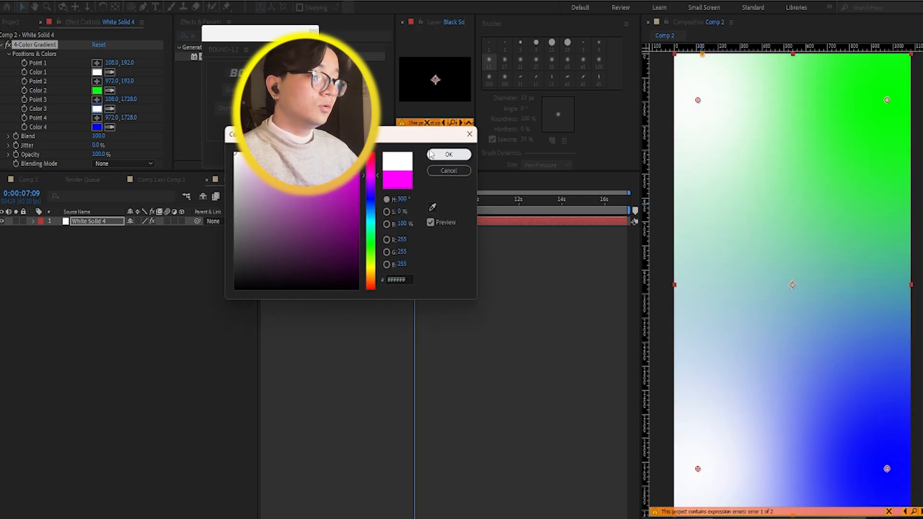
{"action": "left_click", "coordinate": [470, 134]}
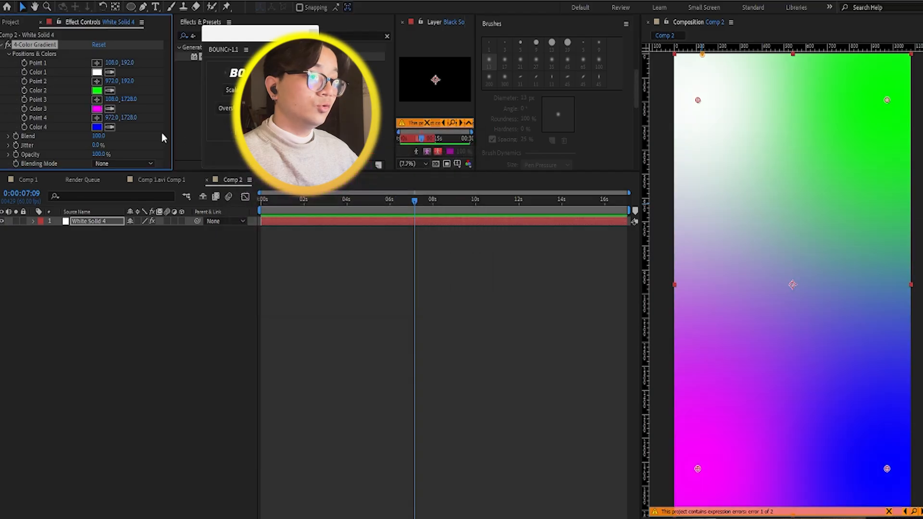
Step: Set Color 4 of the 4-Color Gradient to white (FFFFFF)
{"action": "left_click", "coordinate": [96, 127]}
{"action": "left_click", "coordinate": [235, 154]}
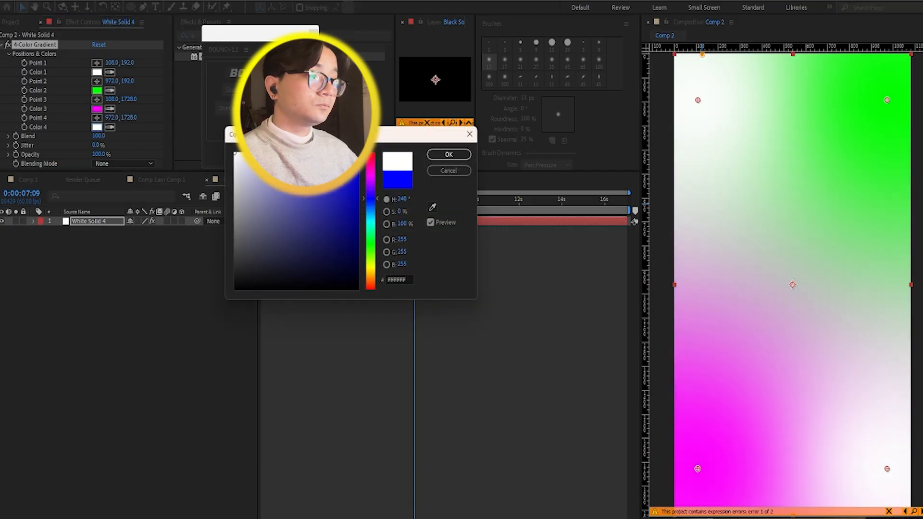
{"action": "left_click", "coordinate": [448, 155]}
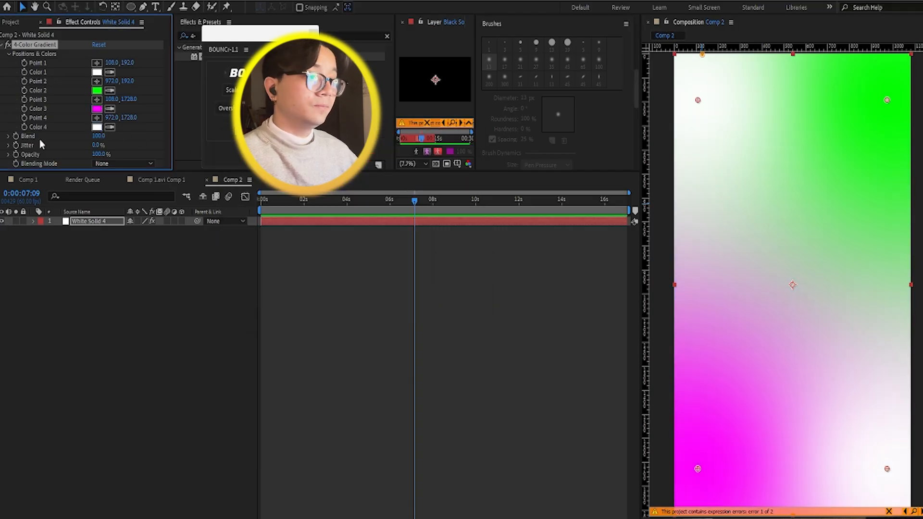
Step: Set Color 2 of the 4-Color Gradient to light pink, FFA1A1
{"action": "left_click", "coordinate": [97, 90]}
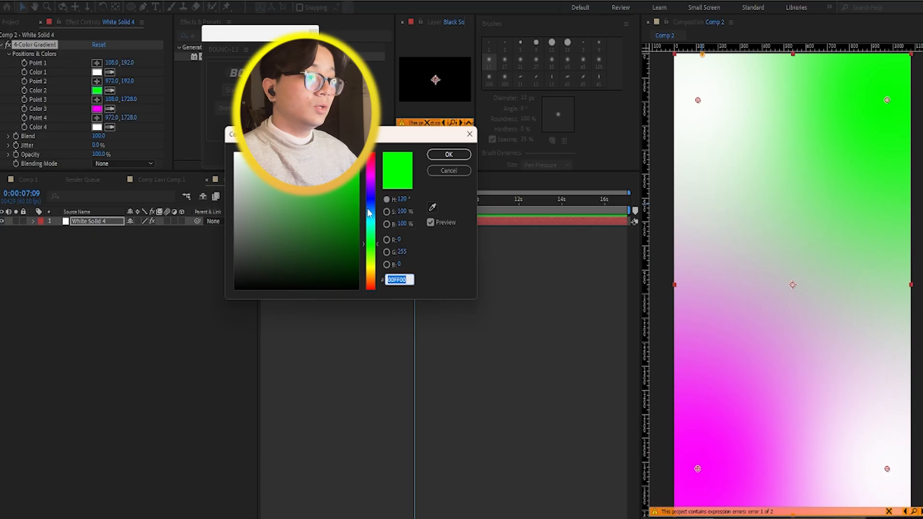
{"action": "left_click", "coordinate": [371, 153]}
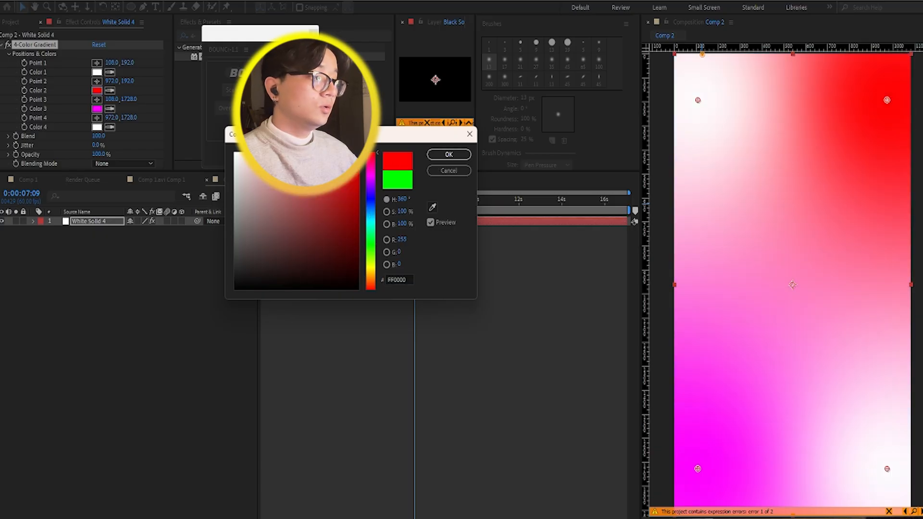
{"action": "left_click_drag", "start_coordinate": [356, 153], "coordinate": [279, 153]}
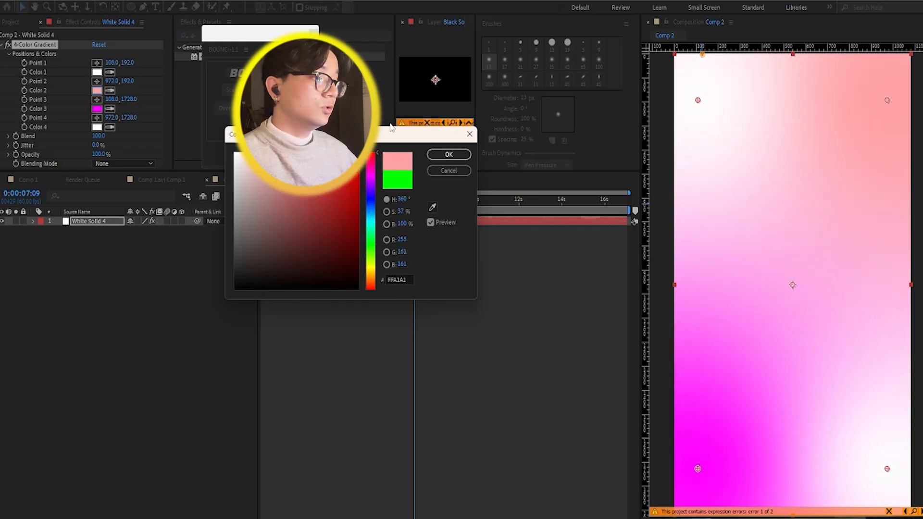
{"action": "left_click", "coordinate": [449, 155]}
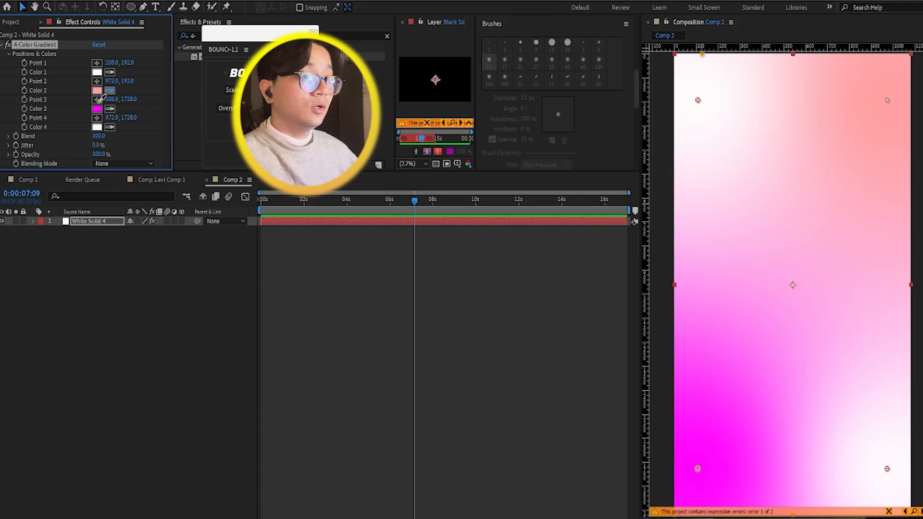
Step: Match Color 3 of the gradient to Color 2 by sampling its light pink with the eyedropper, then deselect the layer
{"action": "left_click", "coordinate": [98, 110]}
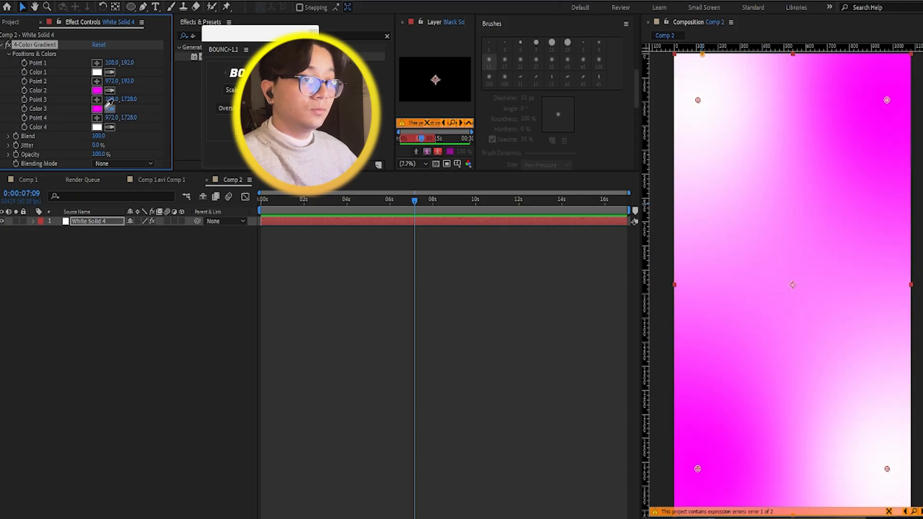
{"action": "left_click", "coordinate": [109, 112]}
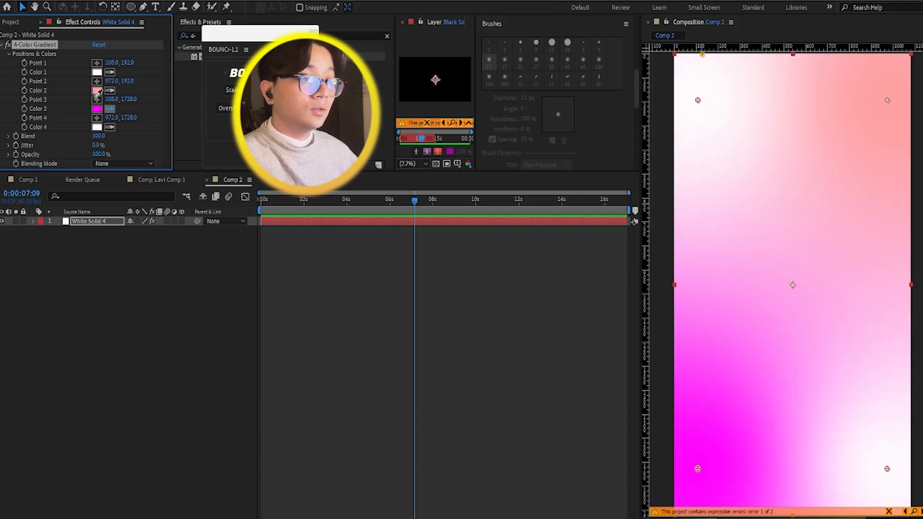
{"action": "left_click", "coordinate": [97, 90]}
{"action": "left_click", "coordinate": [498, 329]}
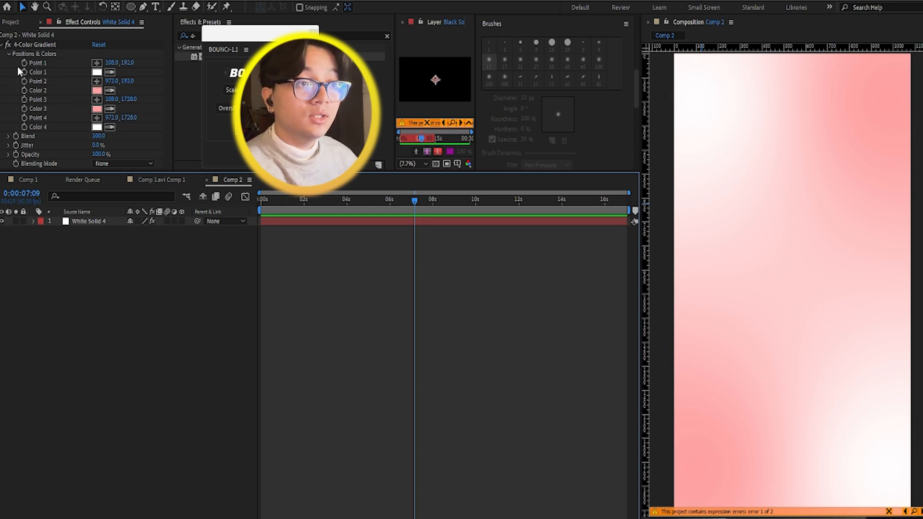
Step: At the start of Comp 2, keyframe the gradient's Color 3 and set Point 3 to 1420, 1728
{"action": "left_click", "coordinate": [24, 81]}
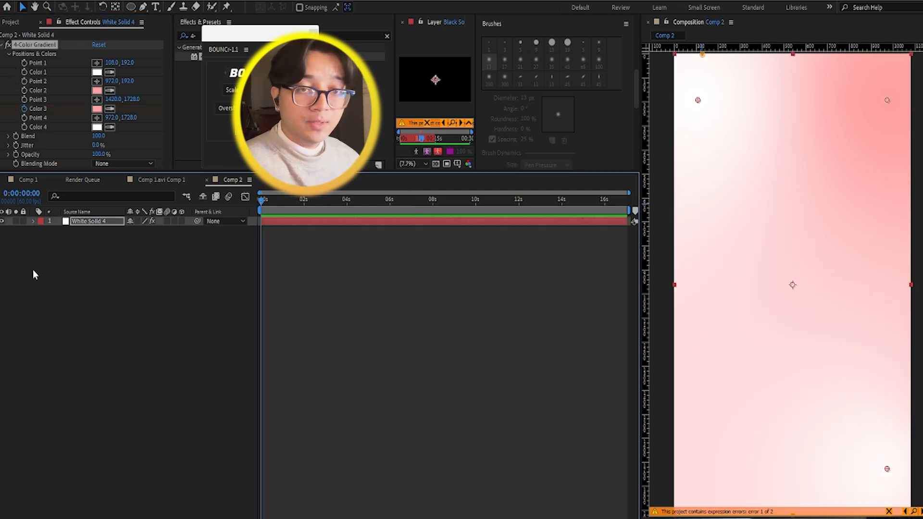
{"action": "left_click", "coordinate": [33, 271]}
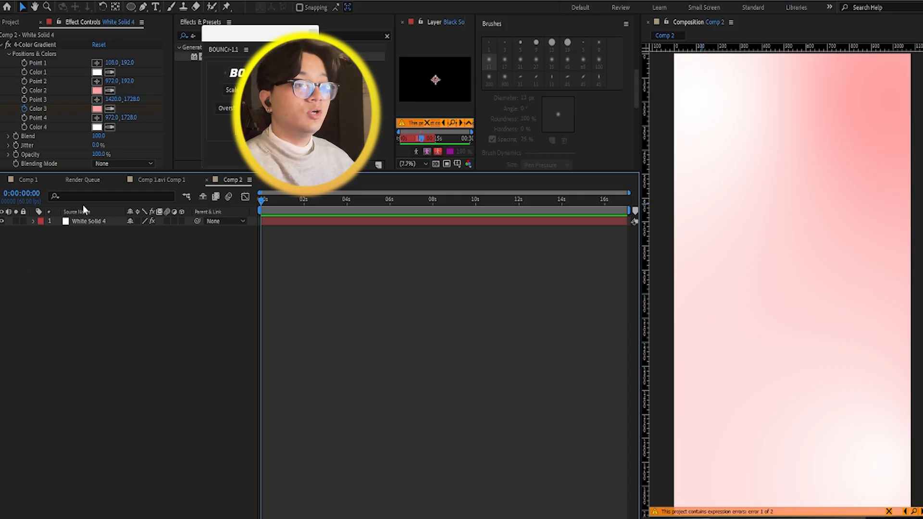
Step: Switch to Comp 1 at 0:00:09:22 in the powerfull Editing scene and move the BOUNCr window clear of Effects & Presets
{"action": "left_click", "coordinate": [28, 179]}
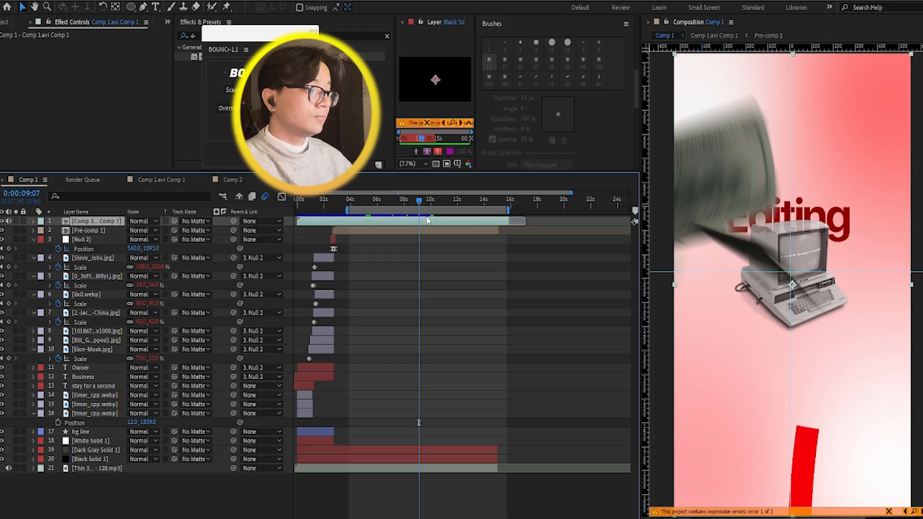
{"action": "left_click", "coordinate": [421, 200]}
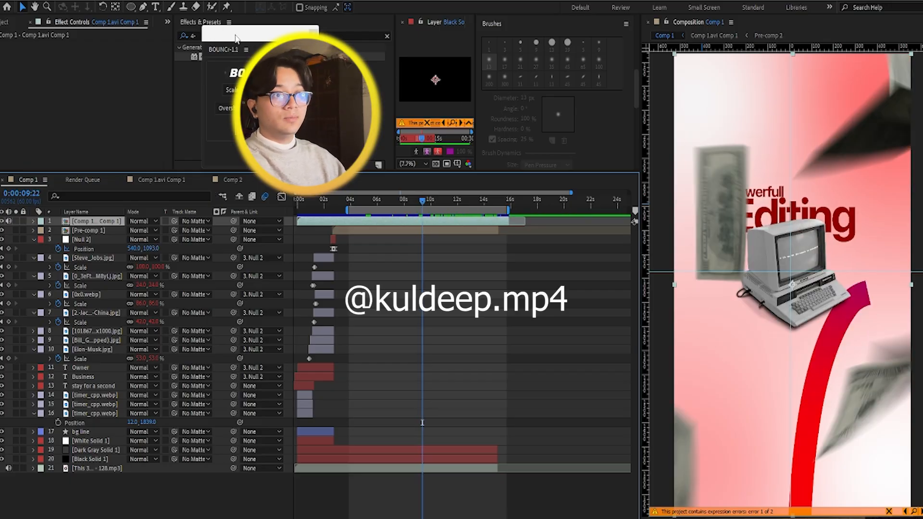
{"action": "left_click_drag", "start_coordinate": [236, 38], "coordinate": [66, 53]}
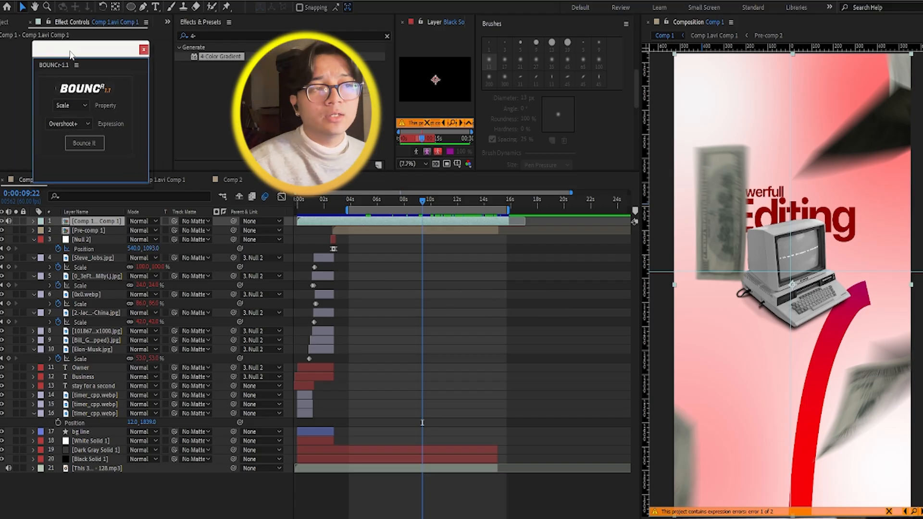
{"action": "left_click_drag", "start_coordinate": [88, 51], "coordinate": [91, 37]}
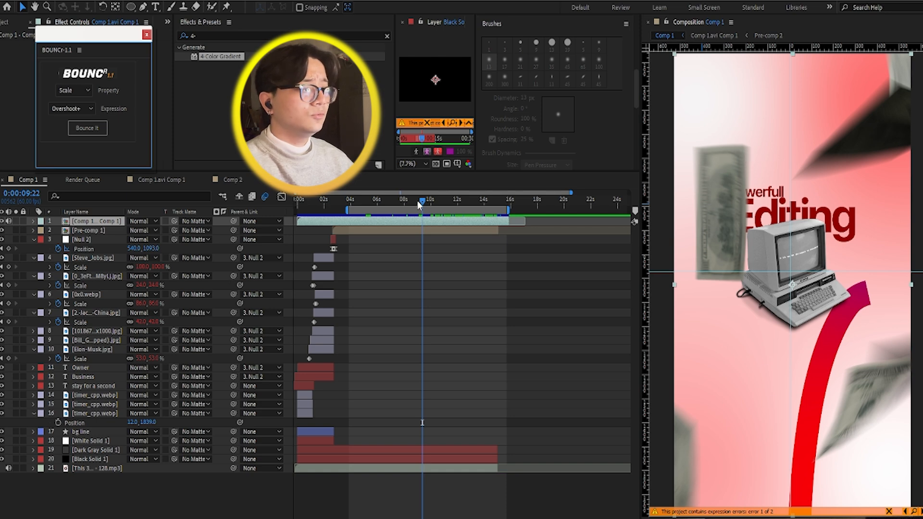
Step: Scrub through the falling-money part of the Editing scene to 0:00:10:02 and shift the work area slightly later
{"action": "mouse_move", "coordinate": [417, 200]}
{"action": "left_mouse_down"}
{"action": "mouse_move", "coordinate": [408, 201]}
{"action": "mouse_move", "coordinate": [425, 201]}
{"action": "left_mouse_up"}
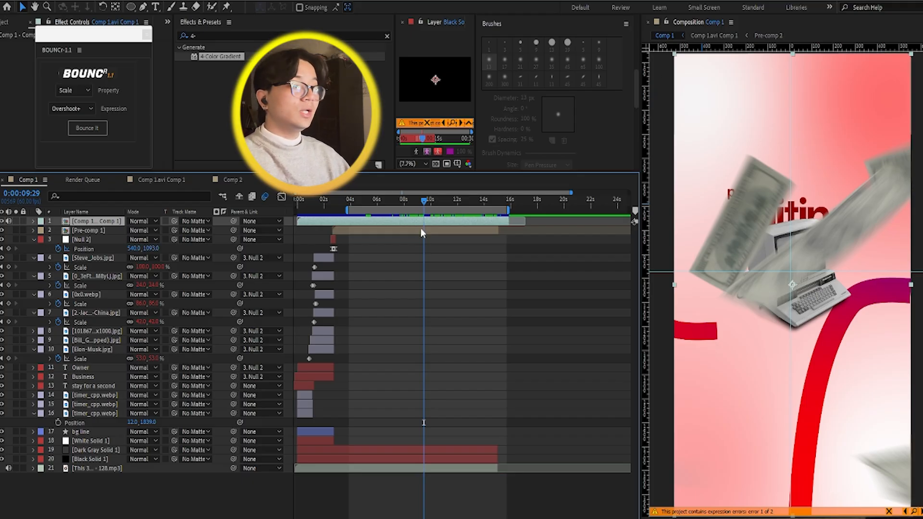
{"action": "left_click_drag", "start_coordinate": [422, 211], "coordinate": [440, 215]}
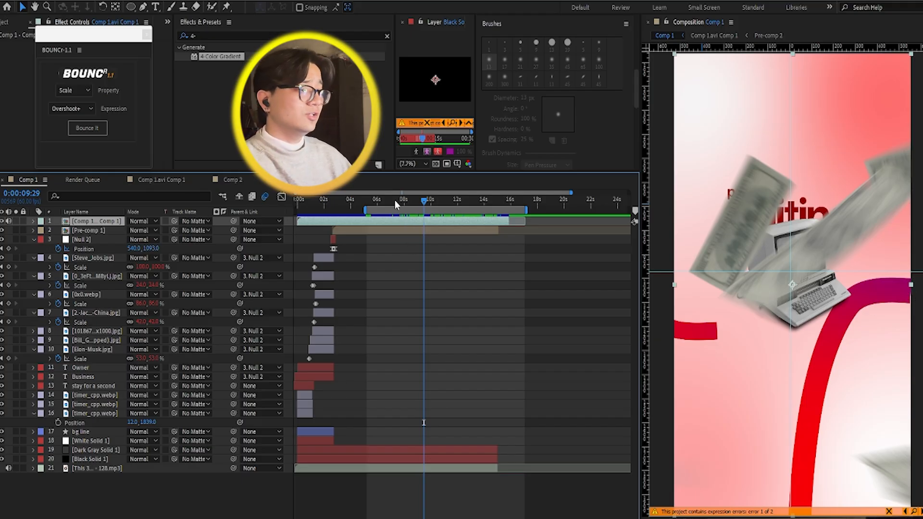
{"action": "left_click_drag", "start_coordinate": [394, 200], "coordinate": [431, 213]}
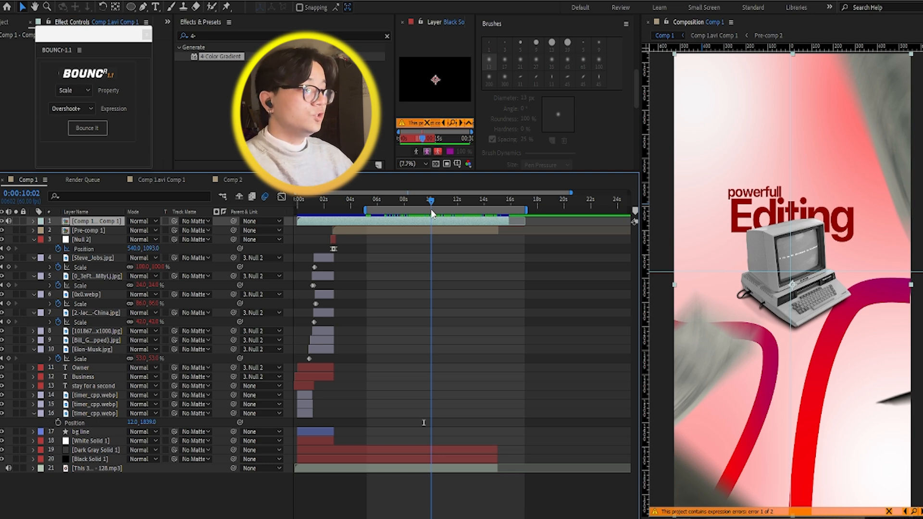
Step: Open the nested composition Comp 1.avi Comp 1 and reveal the Position keyframes of the Editing text layer
{"action": "double_click", "coordinate": [424, 219]}
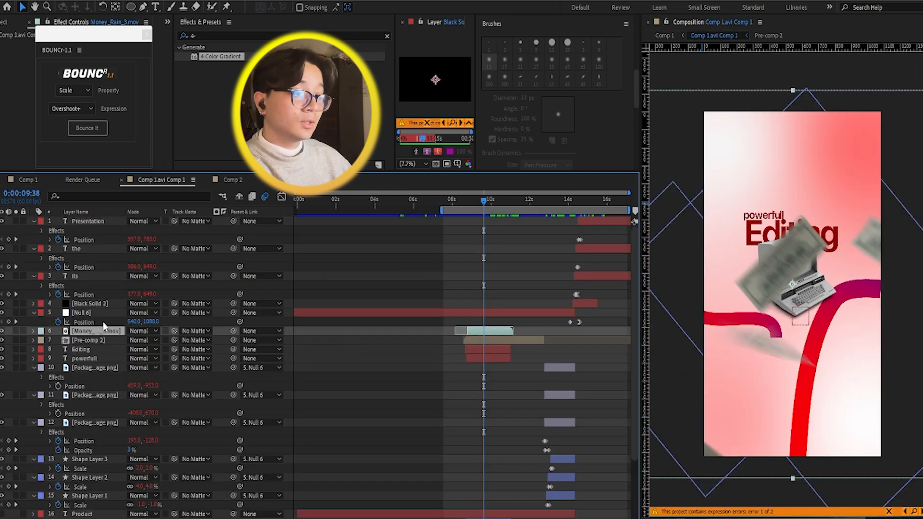
{"action": "left_click", "coordinate": [92, 347]}
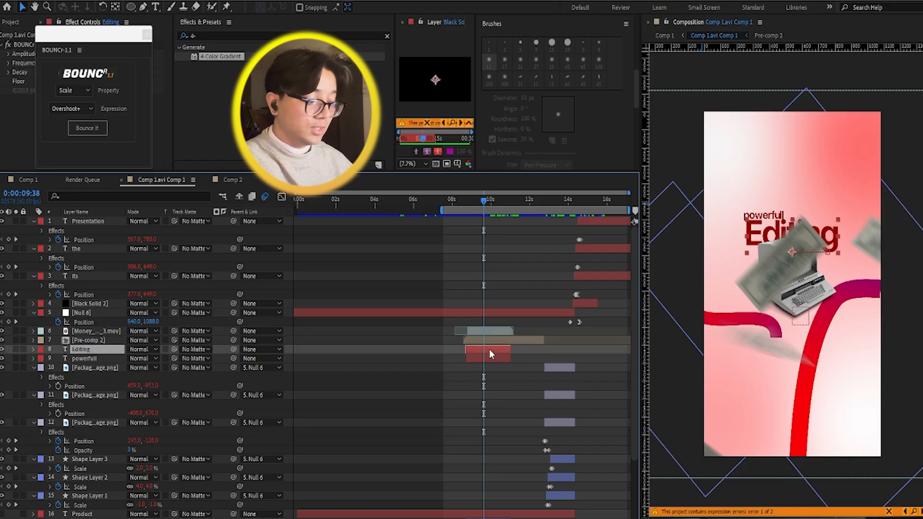
{"action": "key", "text": "p"}
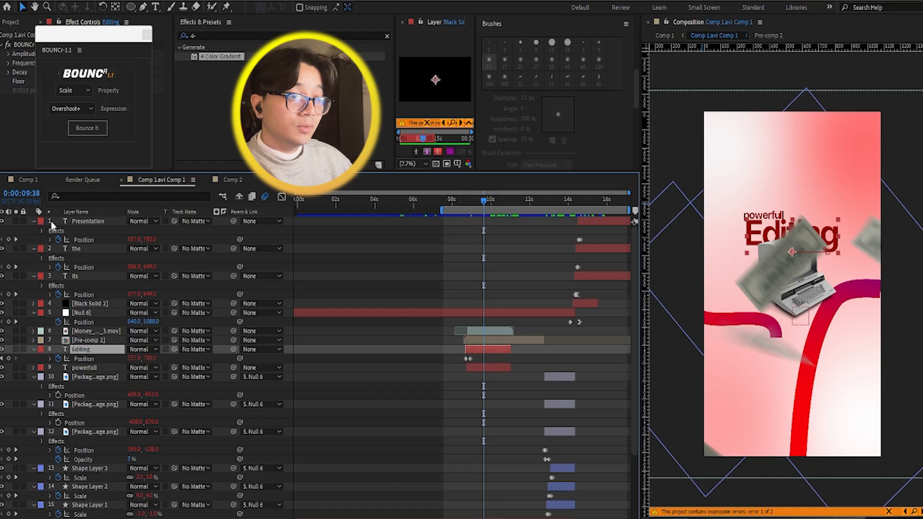
Step: Select the layers from Presentation down to Shape Layer 1, collapse their expanded properties and clear the selection
{"action": "left_click", "coordinate": [72, 221], "text": "ctrl"}
{"action": "scroll", "coordinate": [110, 393], "scroll_direction": "down", "scroll_amount": 5}
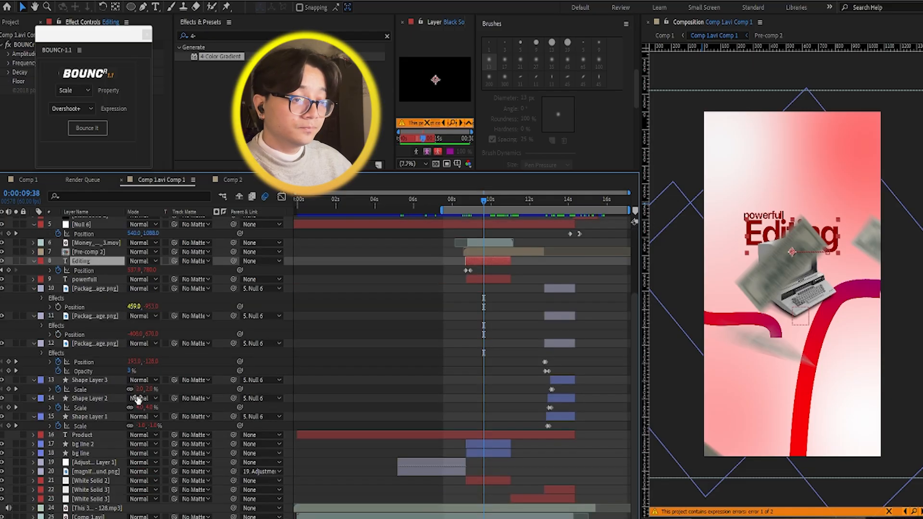
{"action": "left_click", "coordinate": [105, 418], "text": "ctrl"}
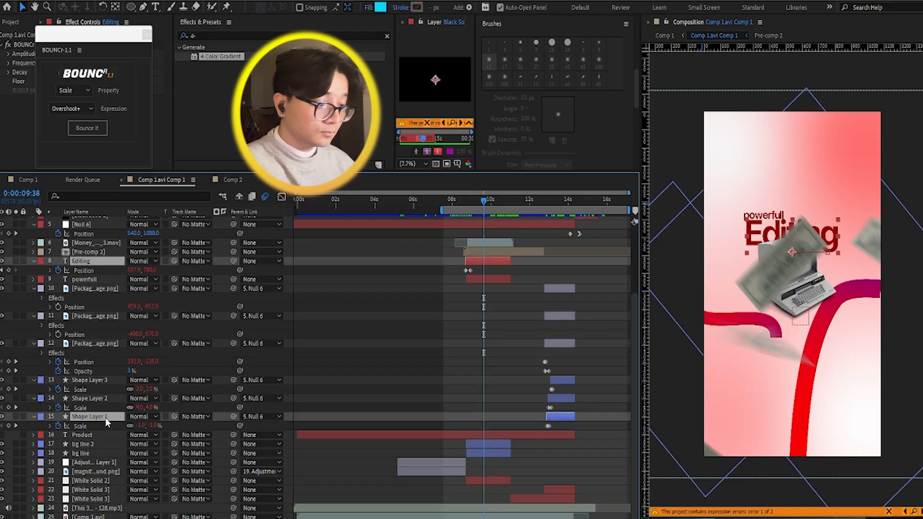
{"action": "scroll", "coordinate": [120, 403], "scroll_direction": "up", "scroll_amount": 5}
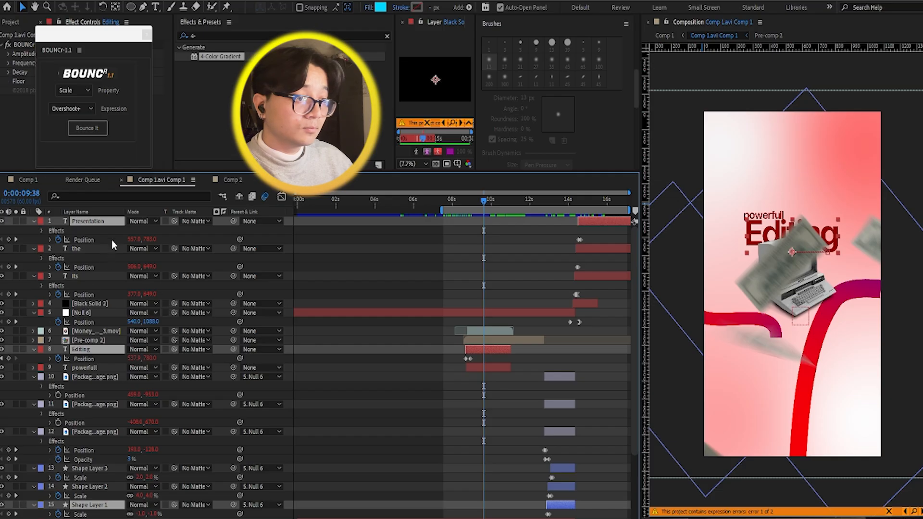
{"action": "key", "text": "ctrl+a"}
{"action": "key", "text": "u"}
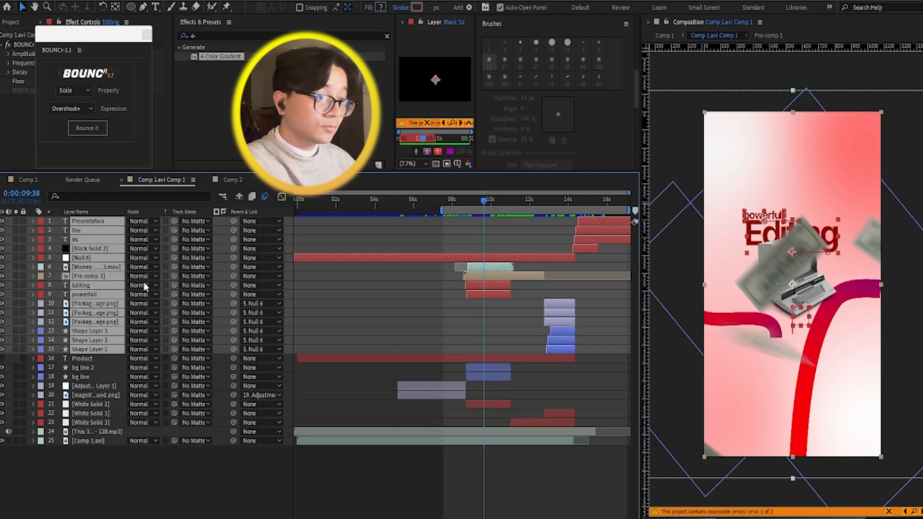
{"action": "left_click", "coordinate": [133, 478]}
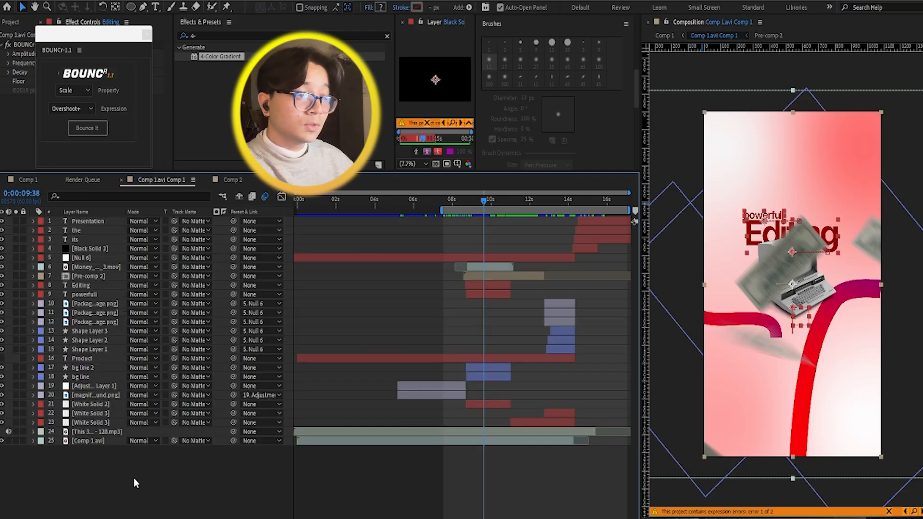
Step: Reveal the Position keyframes of the powerfull text layer and set the BOUNCr property to Position
{"action": "left_click", "coordinate": [103, 291]}
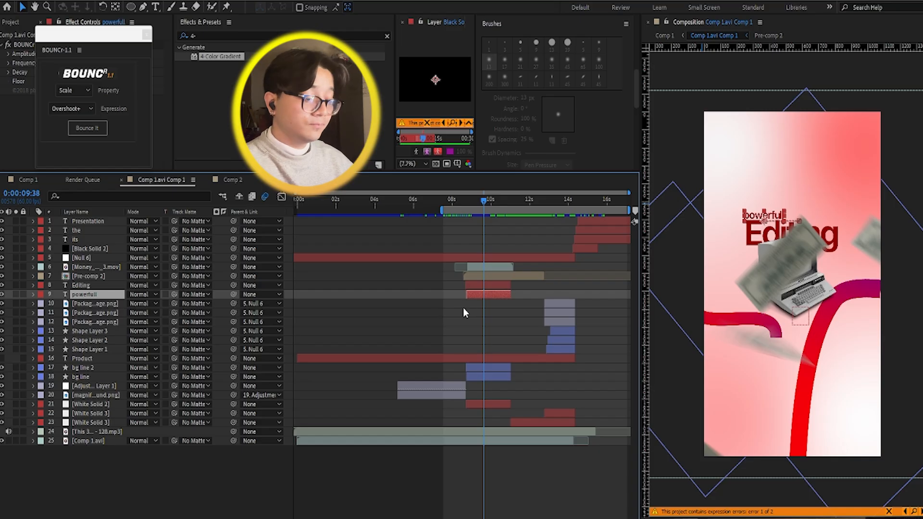
{"action": "key", "text": "p"}
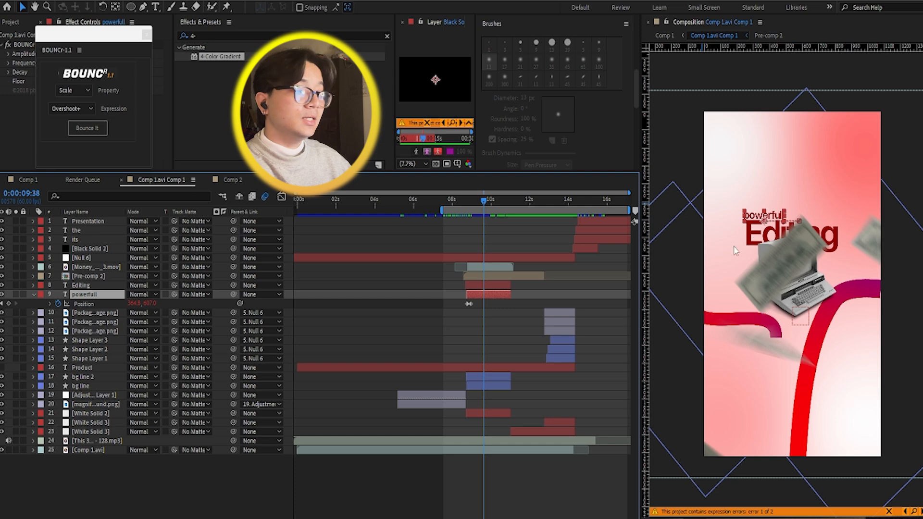
{"action": "left_click", "coordinate": [58, 90]}
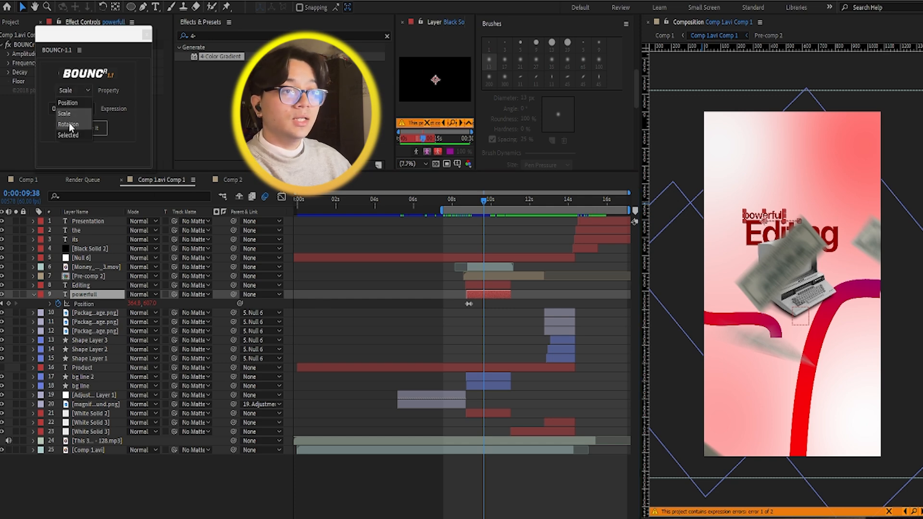
{"action": "left_click", "coordinate": [76, 102]}
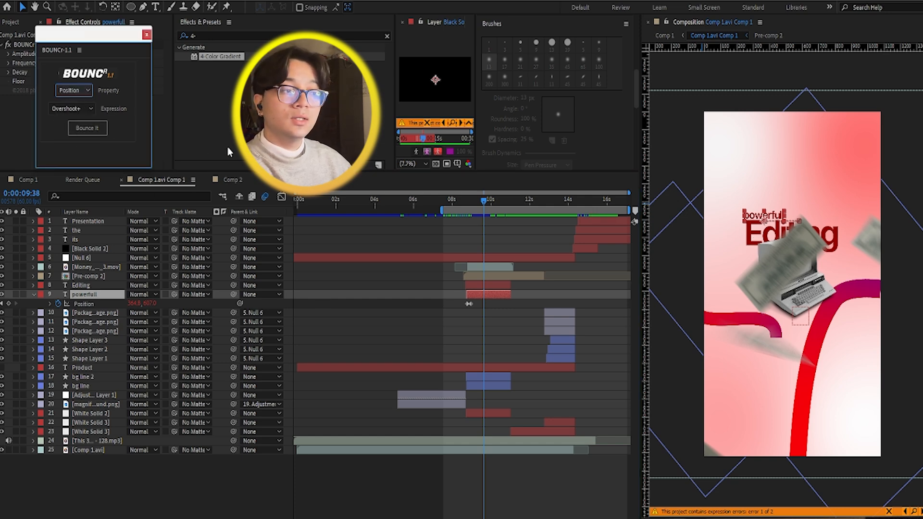
Step: Preview the end of the Editing scene and the transition into the client messages scene, stopping at 0:00:11:54
{"action": "left_click_drag", "start_coordinate": [478, 200], "coordinate": [510, 232]}
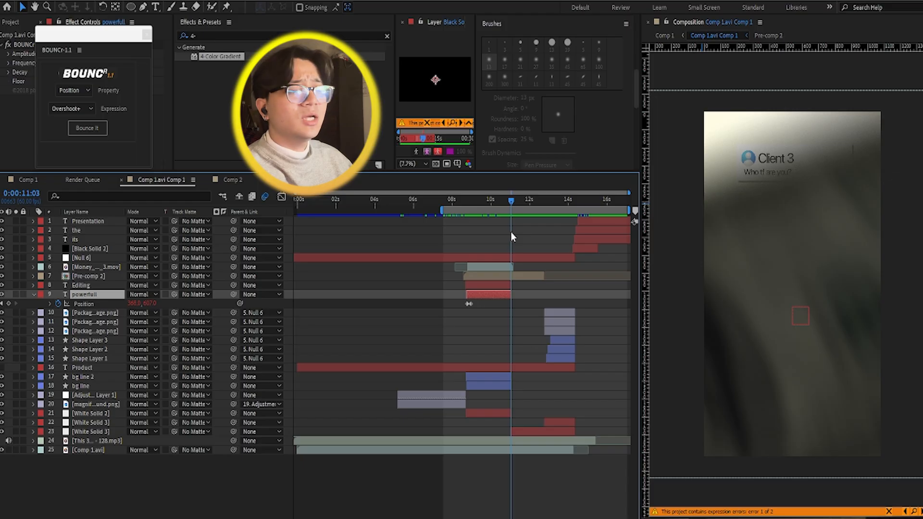
{"action": "left_click_drag", "start_coordinate": [510, 233], "coordinate": [478, 233]}
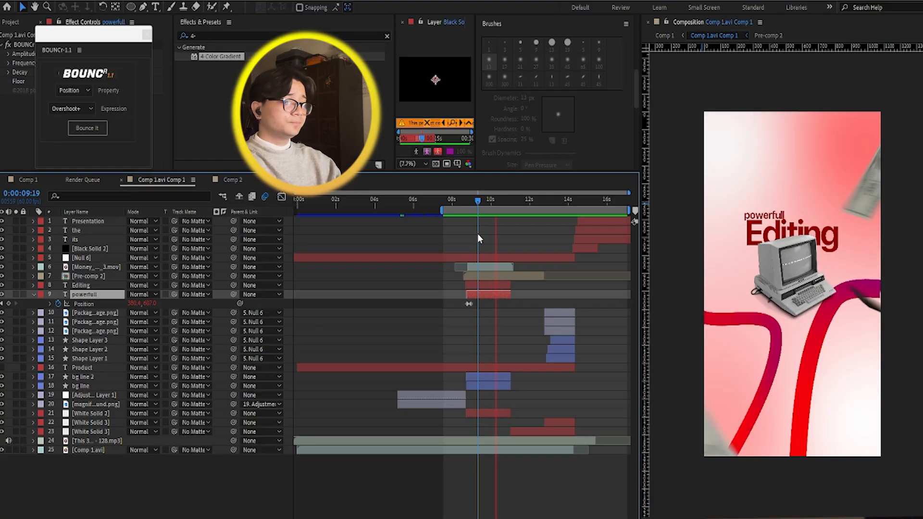
{"action": "key", "text": "space"}
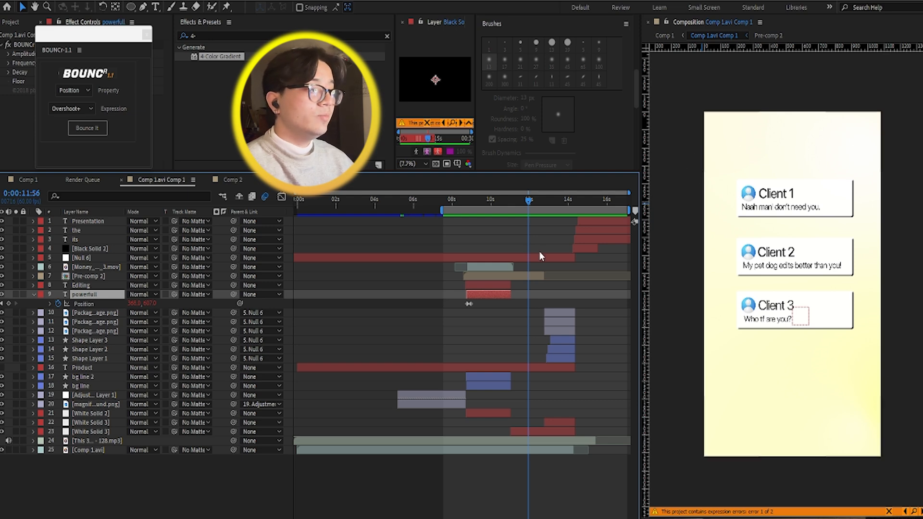
{"action": "mouse_move", "coordinate": [533, 198]}
{"action": "left_mouse_down"}
{"action": "mouse_move", "coordinate": [541, 202]}
{"action": "mouse_move", "coordinate": [529, 203]}
{"action": "left_mouse_up"}
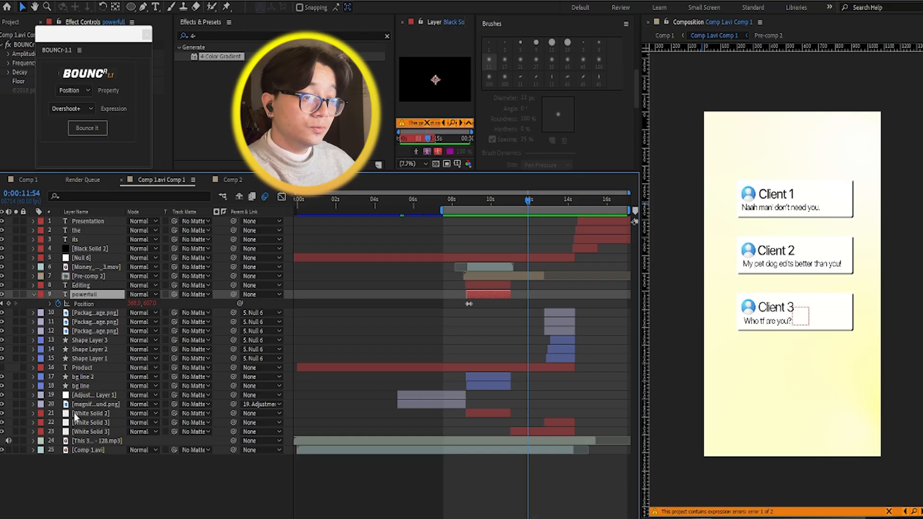
Step: Select White Solid 2, then open Pre-comp 2, which holds the three client message cards
{"action": "left_click", "coordinate": [99, 414]}
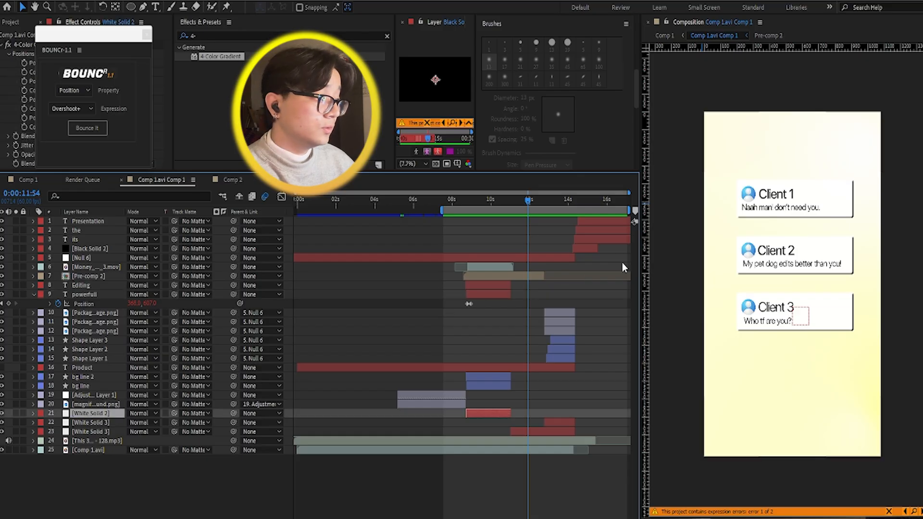
{"action": "left_click", "coordinate": [771, 201]}
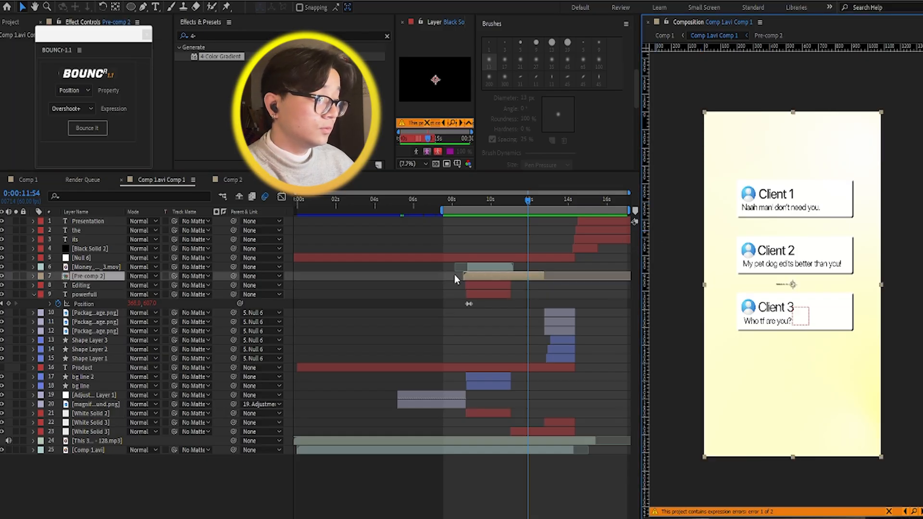
{"action": "double_click", "coordinate": [503, 278]}
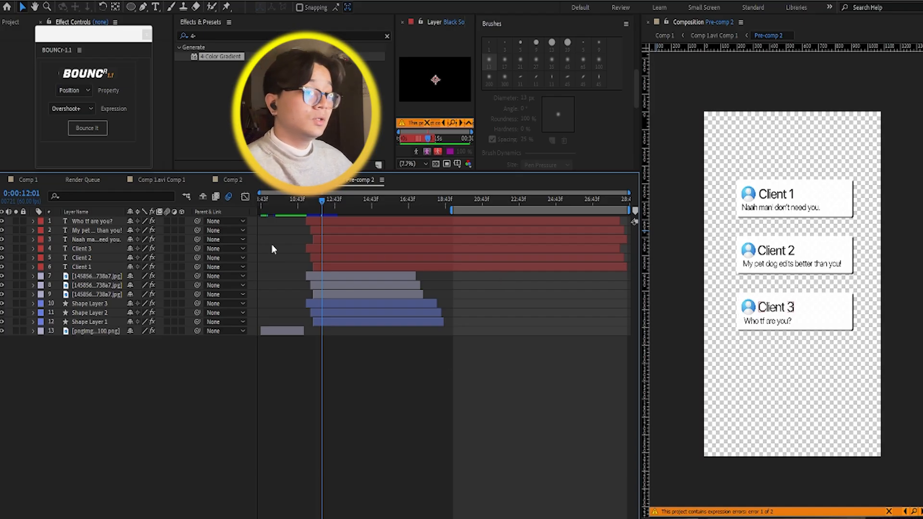
Step: Try moving Shape Layer 1, the white card behind the Client 1 message, upward and undo the move
{"action": "left_click", "coordinate": [99, 324]}
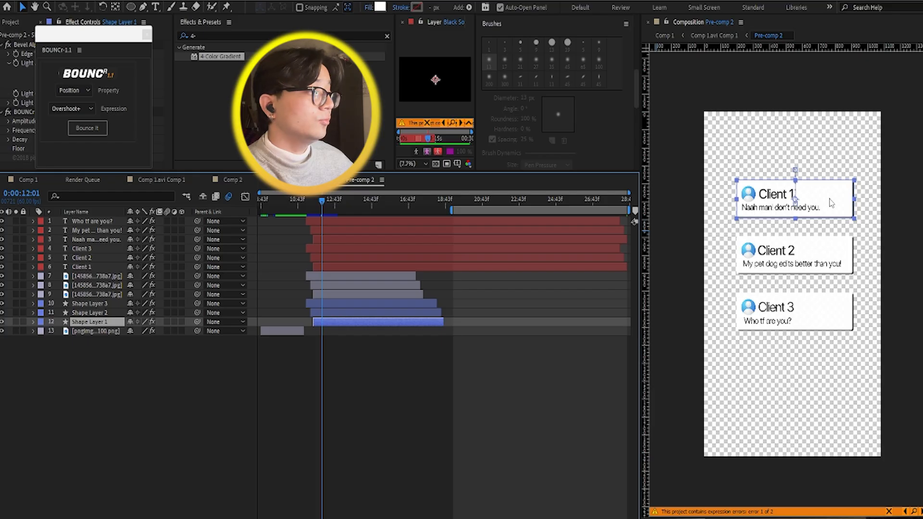
{"action": "left_click_drag", "start_coordinate": [831, 204], "coordinate": [823, 154]}
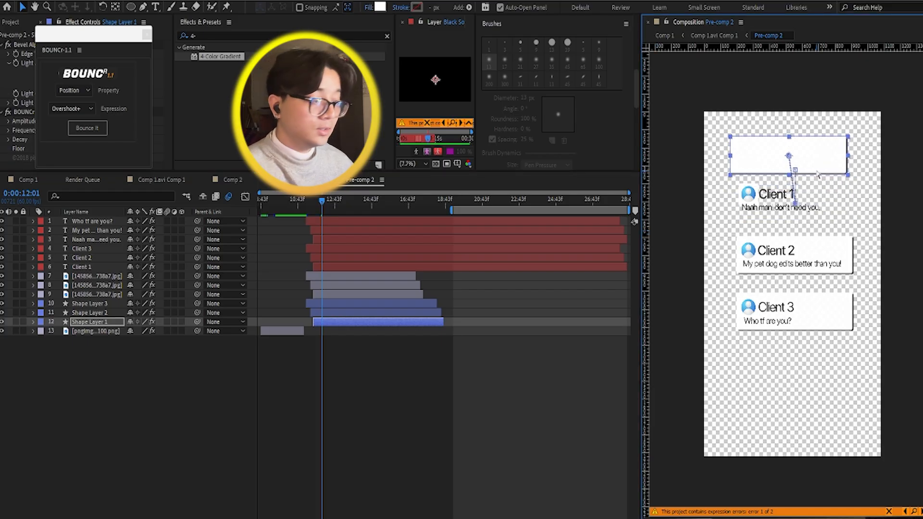
{"action": "key", "text": "ctrl+z"}
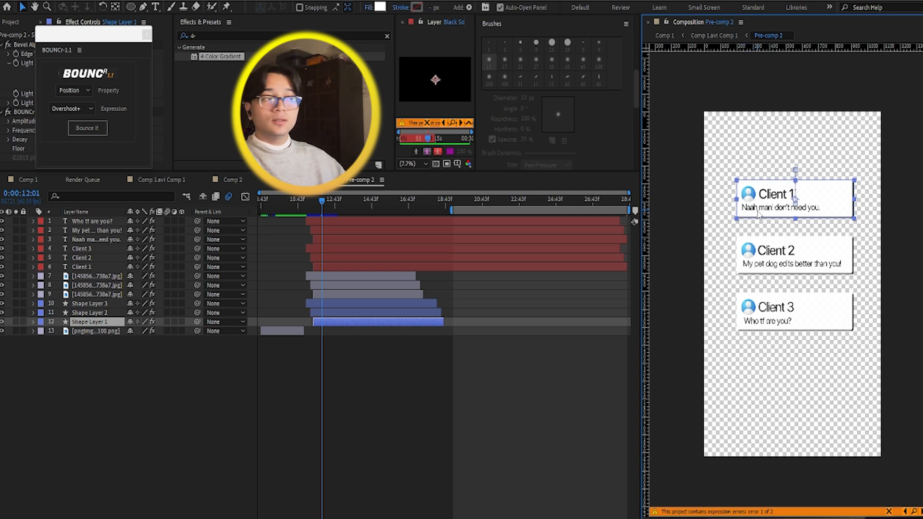
{"action": "left_click", "coordinate": [376, 359]}
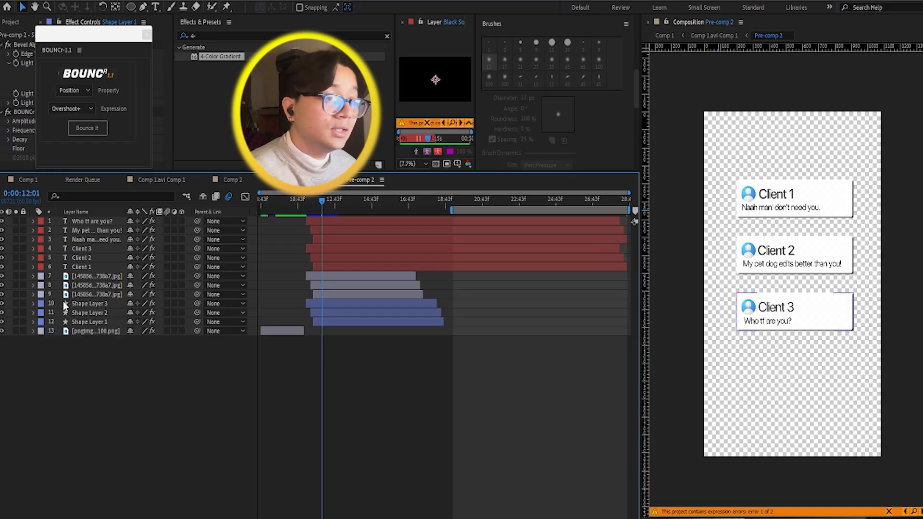
Step: Expand the effects of Shape Layer 1 in Pre-comp 2 and select its Bevel Alpha effect
{"action": "left_click", "coordinate": [34, 322]}
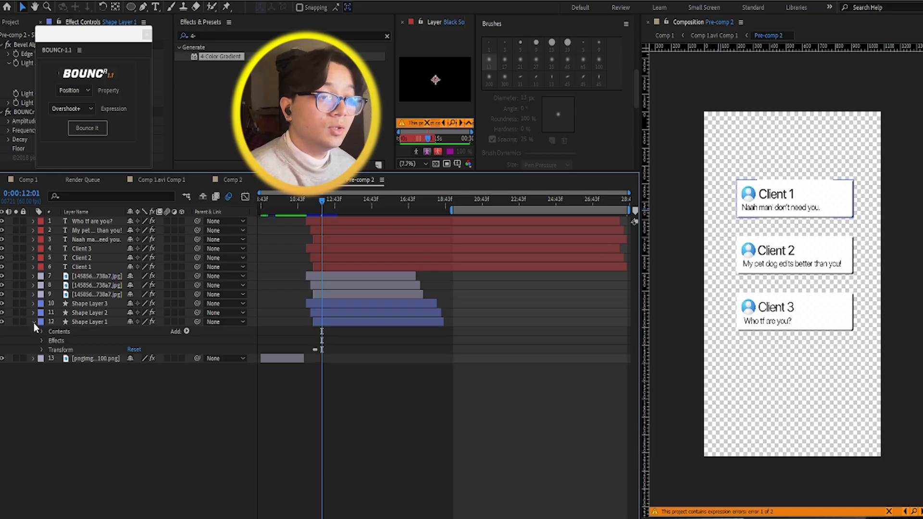
{"action": "left_click", "coordinate": [40, 340]}
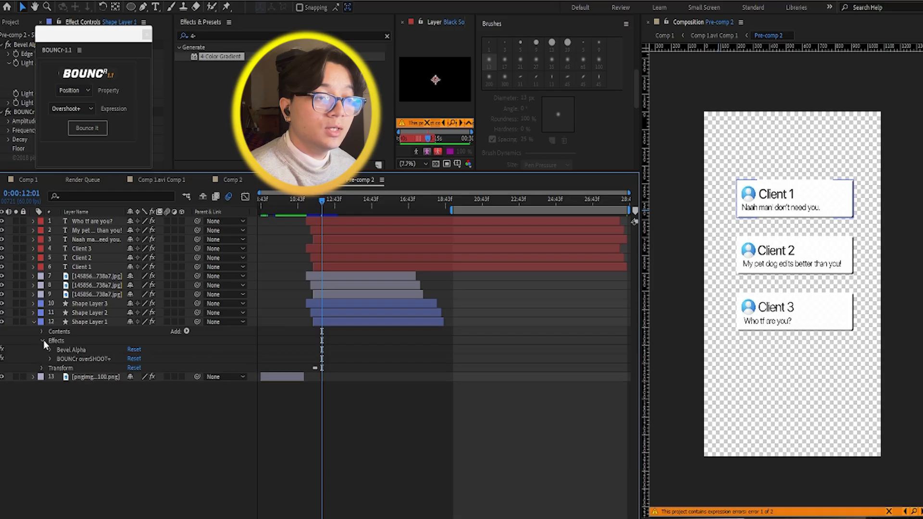
{"action": "left_click", "coordinate": [77, 350]}
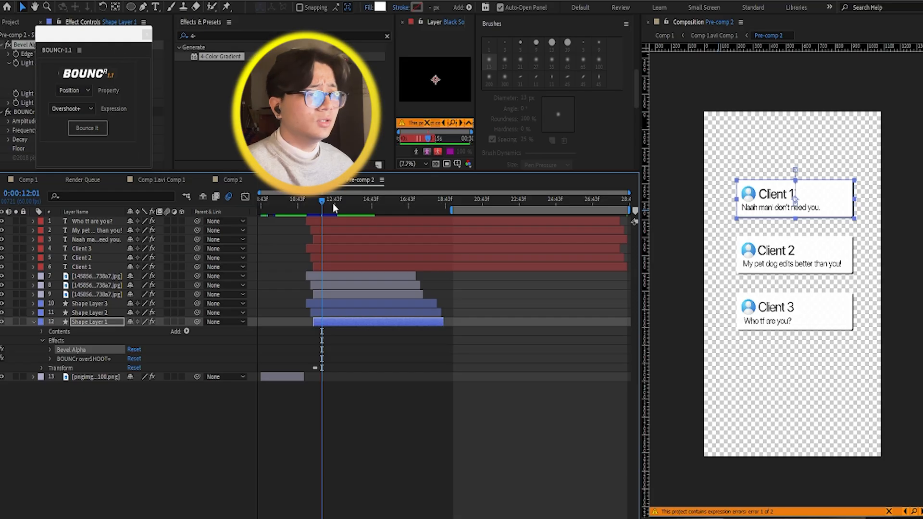
Step: Scrub through the client message cards' staggered entrances in Pre-comp 2, then play the scene from 0:00:10:28
{"action": "left_click_drag", "start_coordinate": [322, 201], "coordinate": [310, 207]}
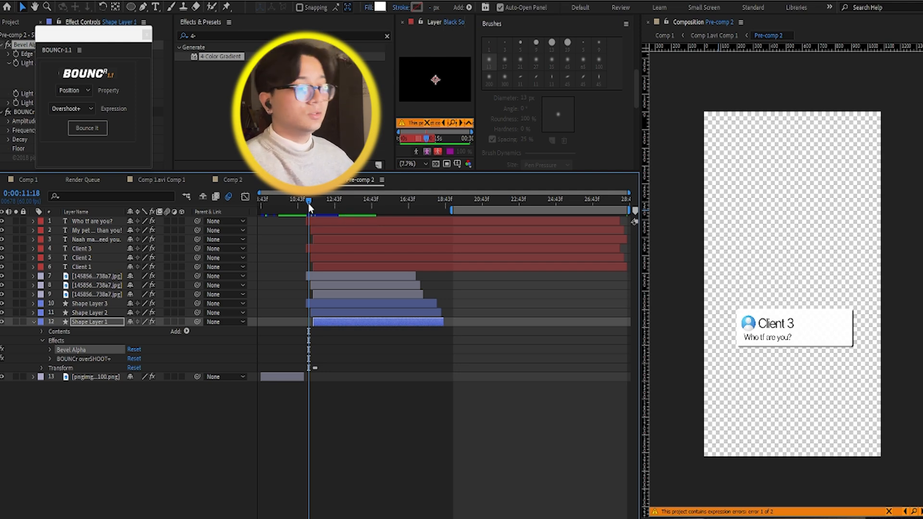
{"action": "left_click_drag", "start_coordinate": [310, 208], "coordinate": [322, 206]}
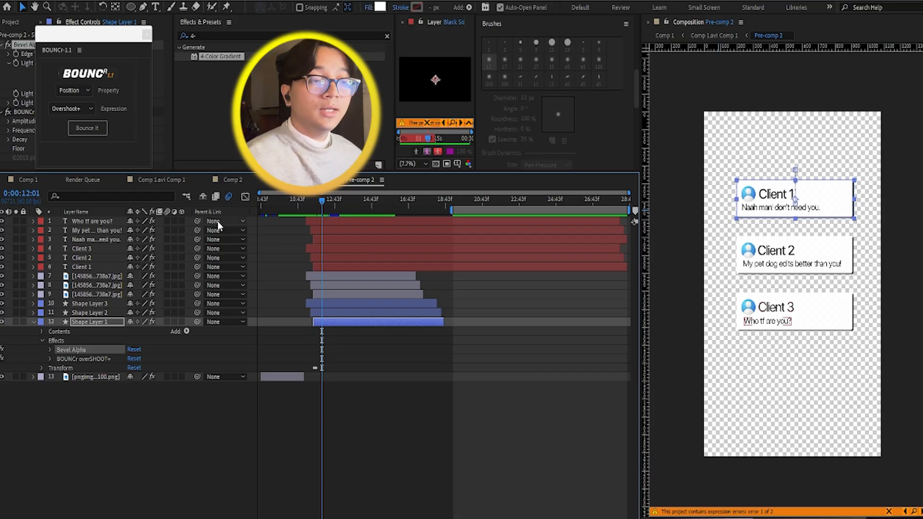
{"action": "left_click_drag", "start_coordinate": [335, 211], "coordinate": [293, 203]}
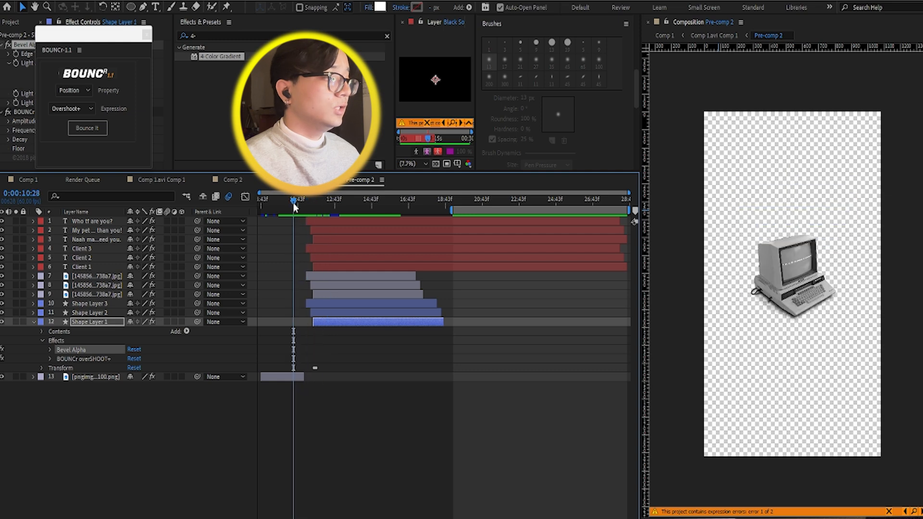
{"action": "key", "text": "space"}
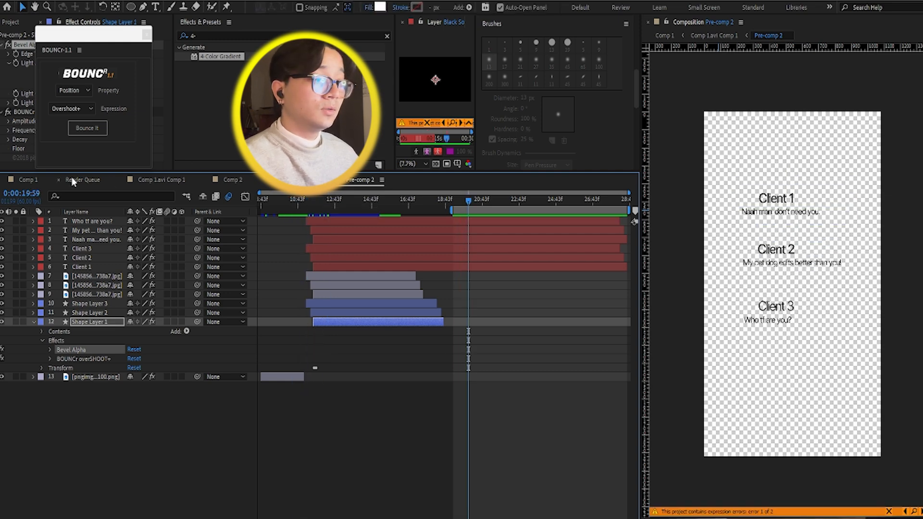
Step: Return to Comp 1, shift the work area later along the timeline and preview the client messages scene into the package scene
{"action": "left_click", "coordinate": [28, 179]}
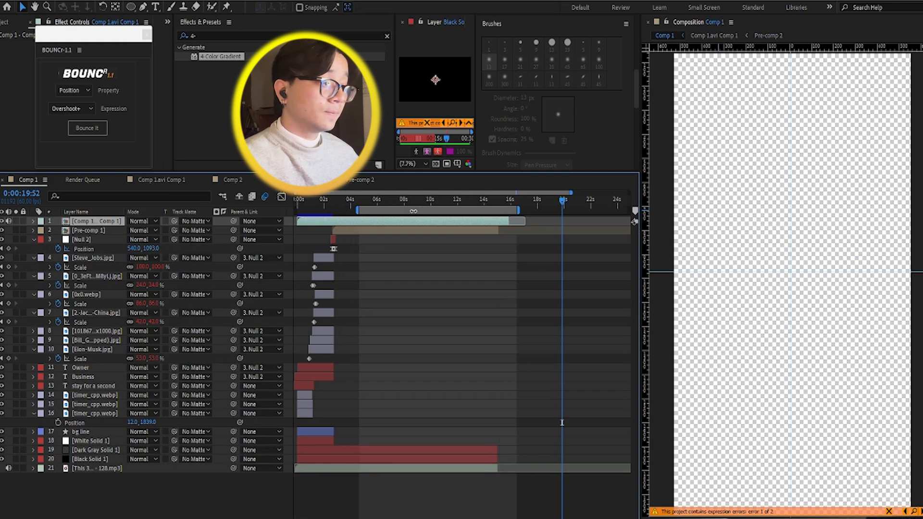
{"action": "mouse_move", "coordinate": [397, 203]}
{"action": "left_mouse_down"}
{"action": "mouse_move", "coordinate": [370, 202]}
{"action": "mouse_move", "coordinate": [413, 211]}
{"action": "left_mouse_up"}
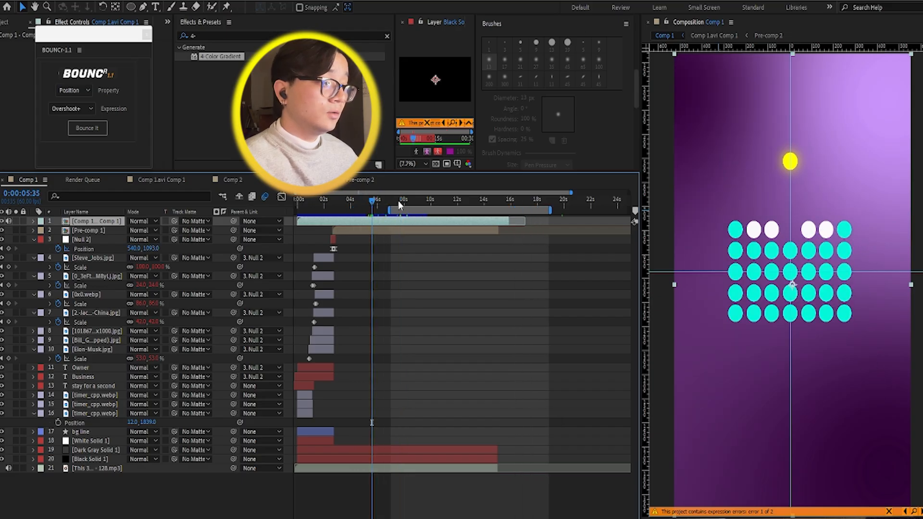
{"action": "left_click", "coordinate": [397, 200]}
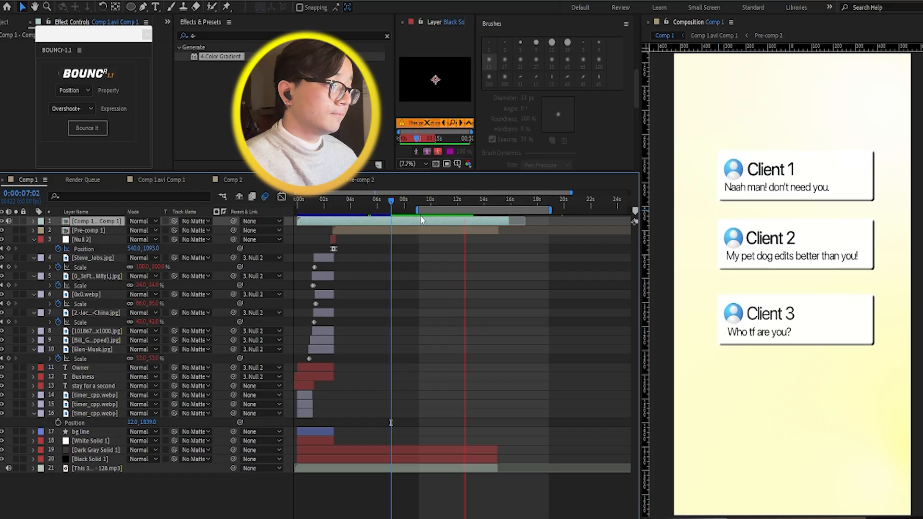
{"action": "key", "text": "space"}
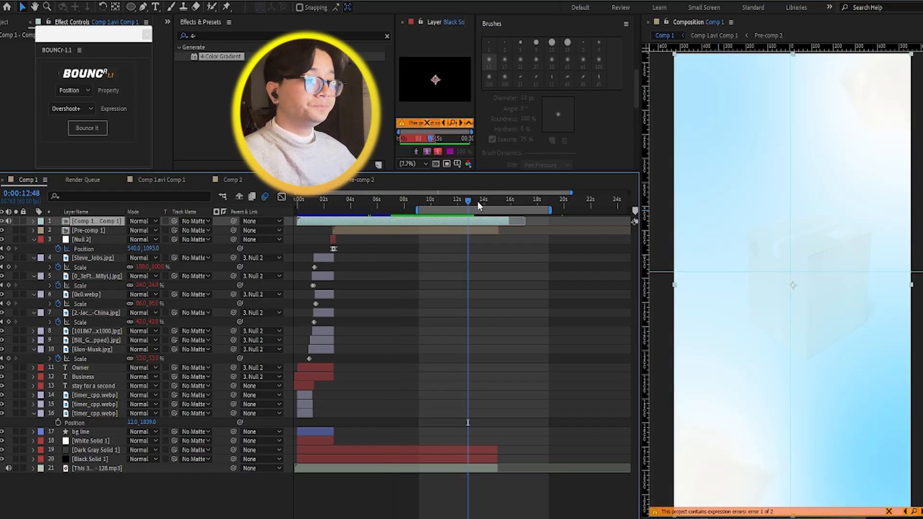
Step: Scrub through the transition from the client messages to the package scene, stopping at 0:00:13:40
{"action": "left_click", "coordinate": [462, 203]}
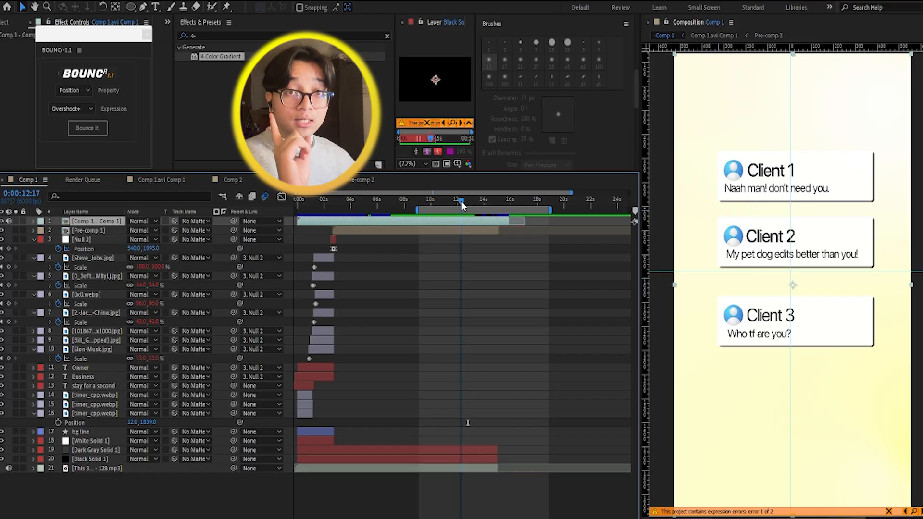
{"action": "left_click_drag", "start_coordinate": [462, 205], "coordinate": [469, 205]}
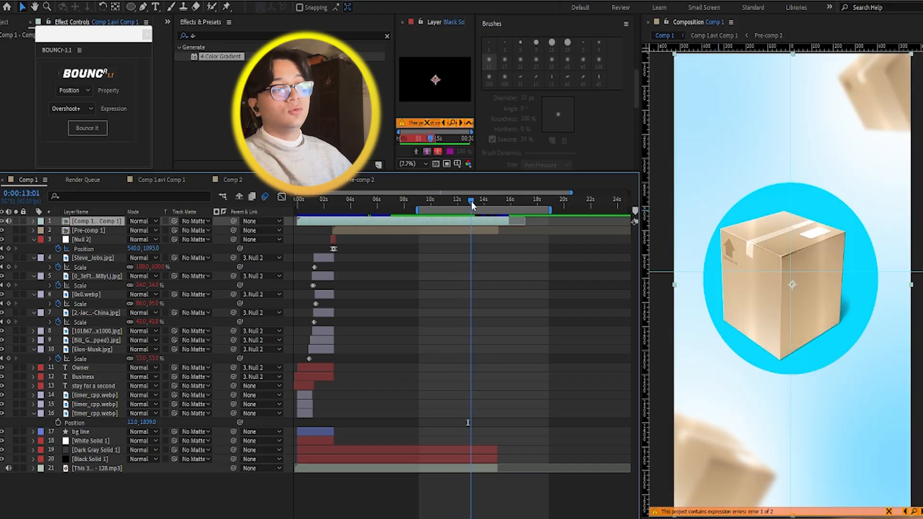
{"action": "left_click_drag", "start_coordinate": [469, 205], "coordinate": [471, 206]}
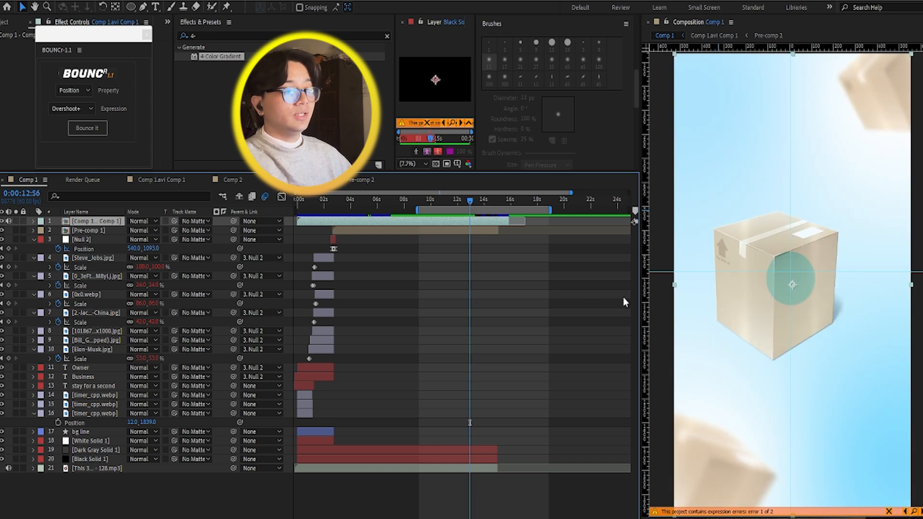
{"action": "left_click_drag", "start_coordinate": [470, 207], "coordinate": [481, 206]}
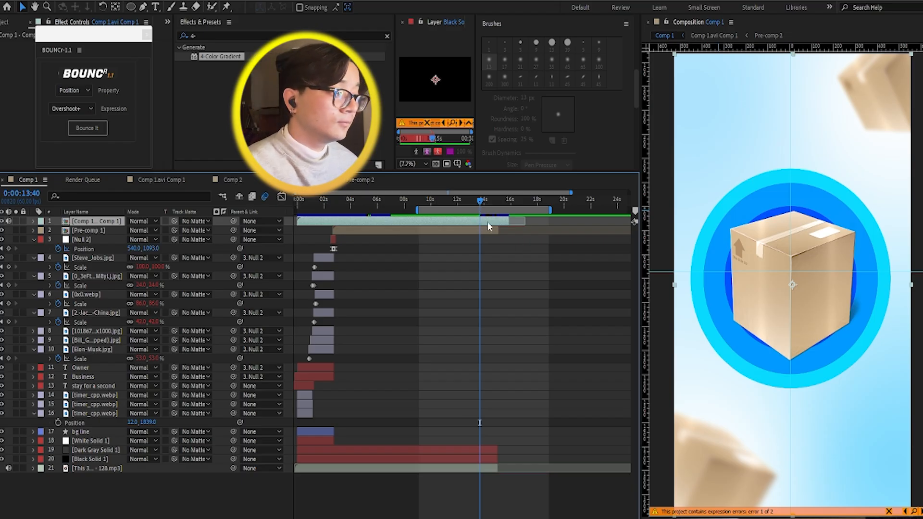
Step: Open the nested Comp 1.avi Comp 1 and inspect the central package, the outer cyan circle and the blue gradient solid, then clear the selection
{"action": "double_click", "coordinate": [487, 223]}
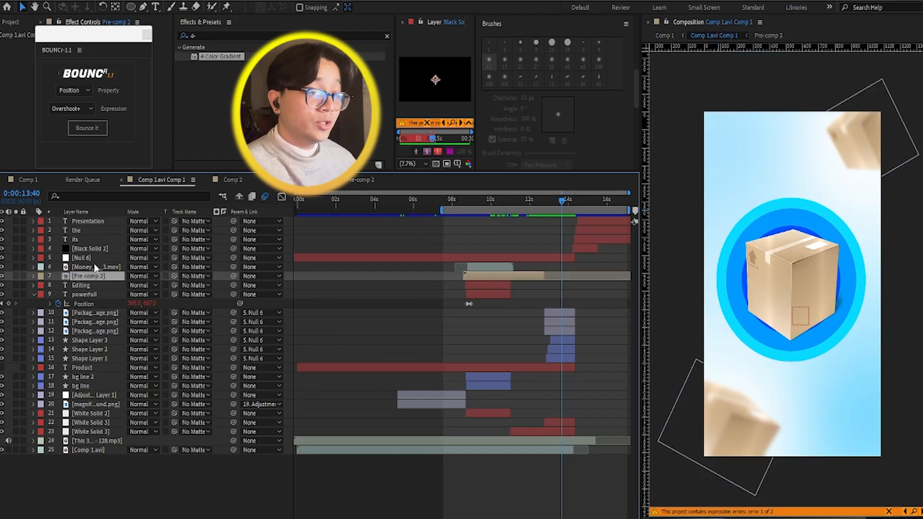
{"action": "left_click", "coordinate": [94, 397]}
{"action": "left_click", "coordinate": [98, 342]}
{"action": "left_click", "coordinate": [107, 330]}
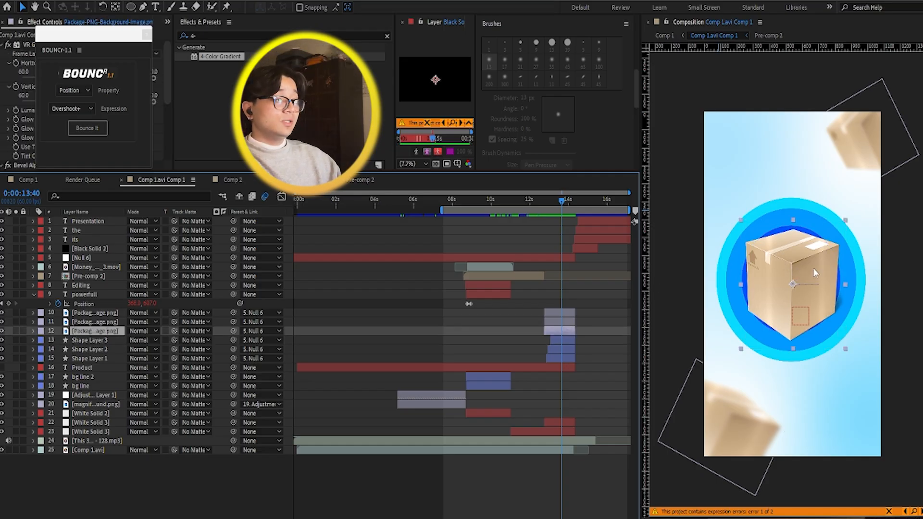
{"action": "left_click", "coordinate": [811, 210]}
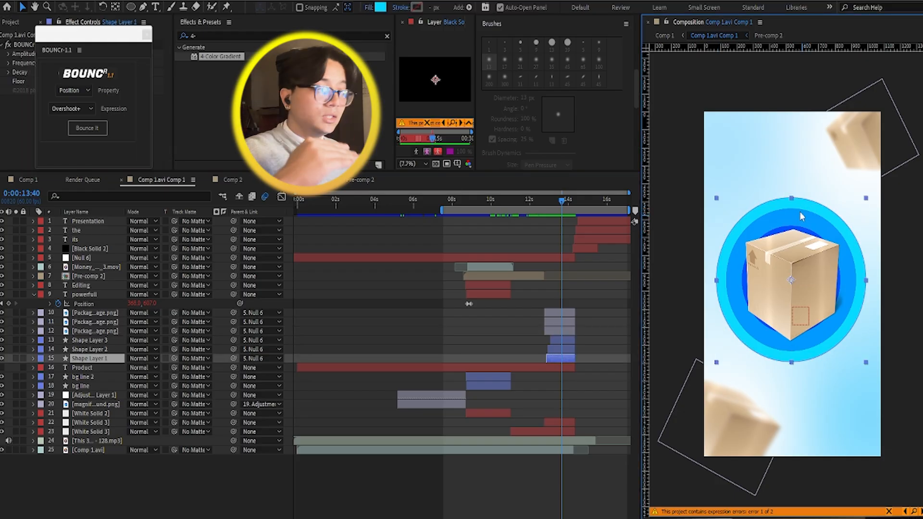
{"action": "left_click", "coordinate": [815, 181]}
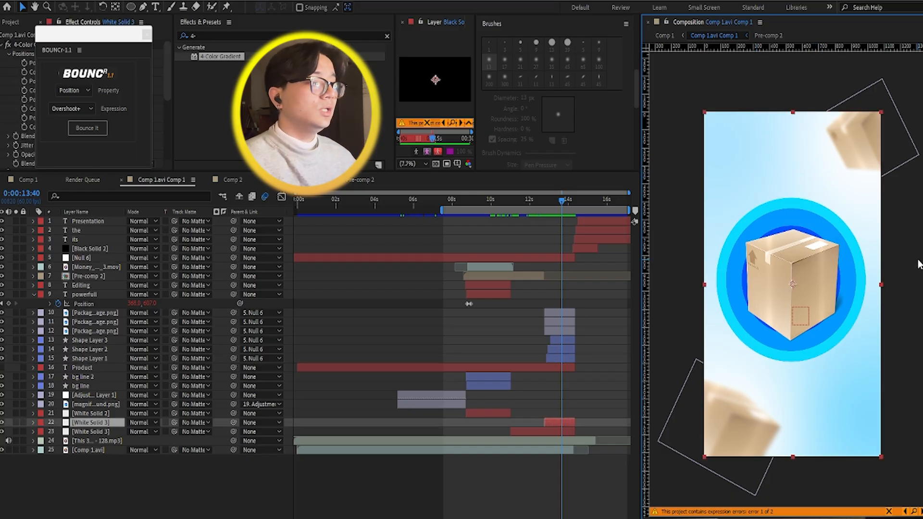
{"action": "left_click", "coordinate": [919, 264]}
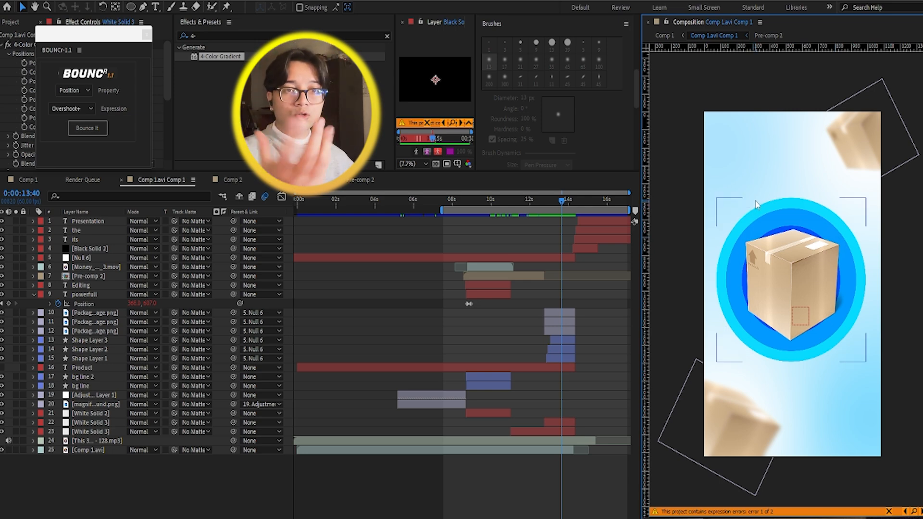
Step: Save the project, then inspect the blurred corner packages and the central package layer
{"action": "key", "text": "ctrl+s"}
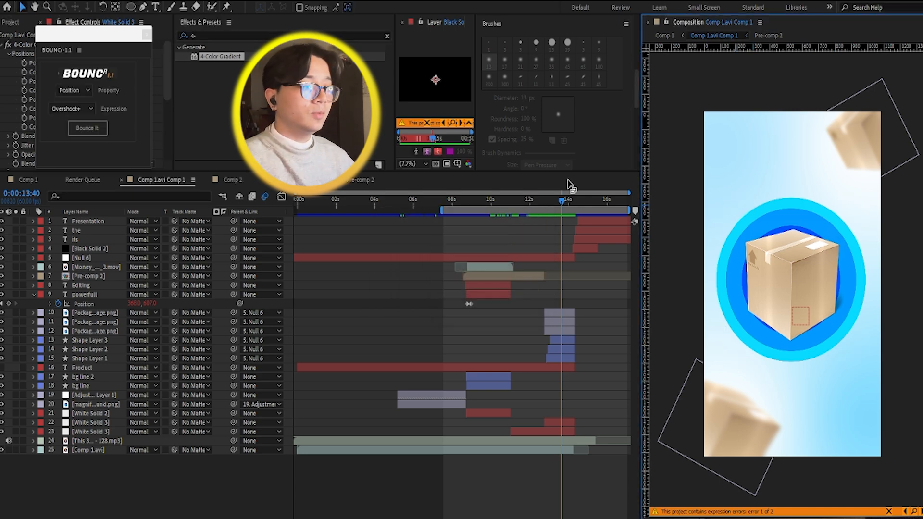
{"action": "mouse_move", "coordinate": [549, 208]}
{"action": "left_mouse_down"}
{"action": "mouse_move", "coordinate": [490, 221]}
{"action": "mouse_move", "coordinate": [552, 230]}
{"action": "mouse_move", "coordinate": [536, 210]}
{"action": "mouse_move", "coordinate": [574, 209]}
{"action": "mouse_move", "coordinate": [562, 212]}
{"action": "left_mouse_up"}
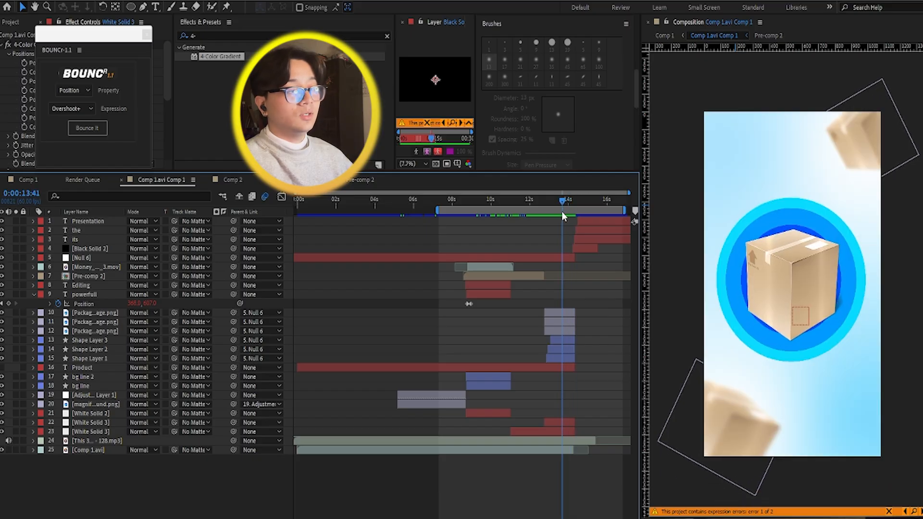
{"action": "left_click", "coordinate": [731, 440]}
{"action": "left_click", "coordinate": [860, 161]}
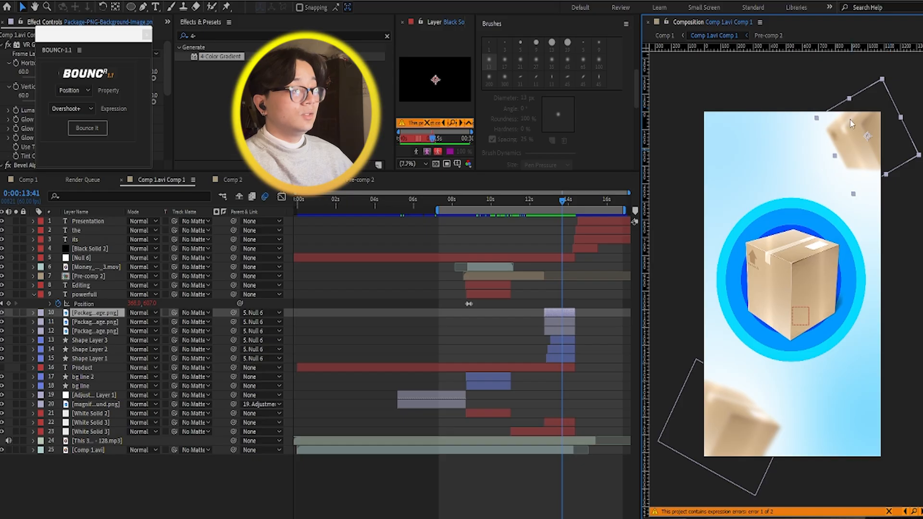
{"action": "left_click", "coordinate": [777, 281]}
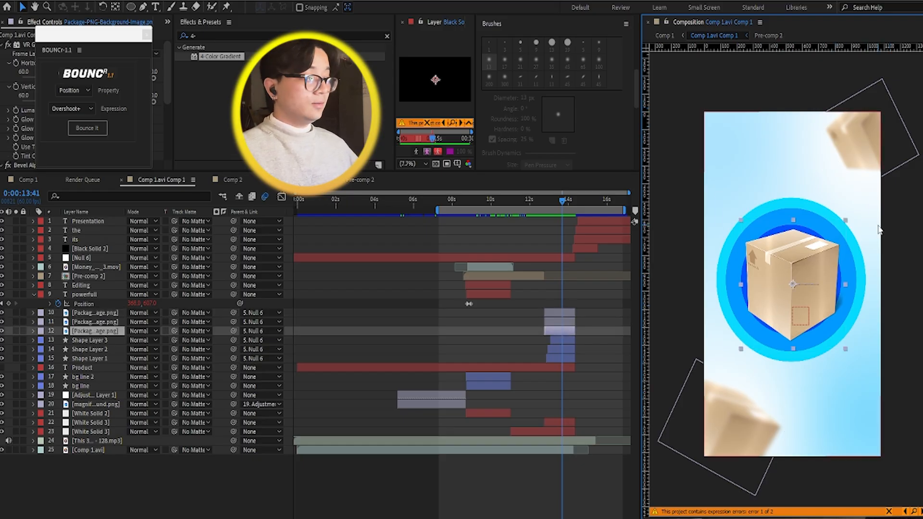
Step: Reveal Null 6's Position keyframes and scrub through the package scene's exit to the Presentation title at 0:00:15:23
{"action": "left_click_drag", "start_coordinate": [567, 202], "coordinate": [570, 204]}
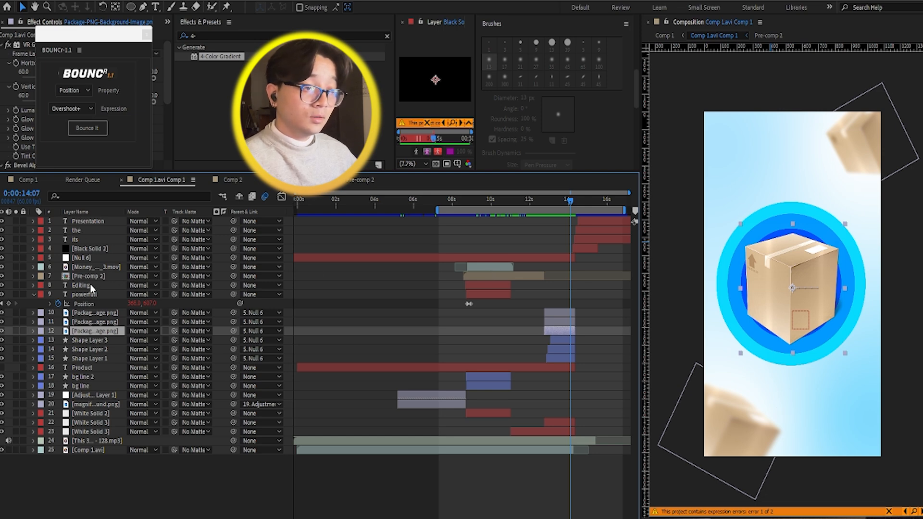
{"action": "left_click", "coordinate": [96, 259]}
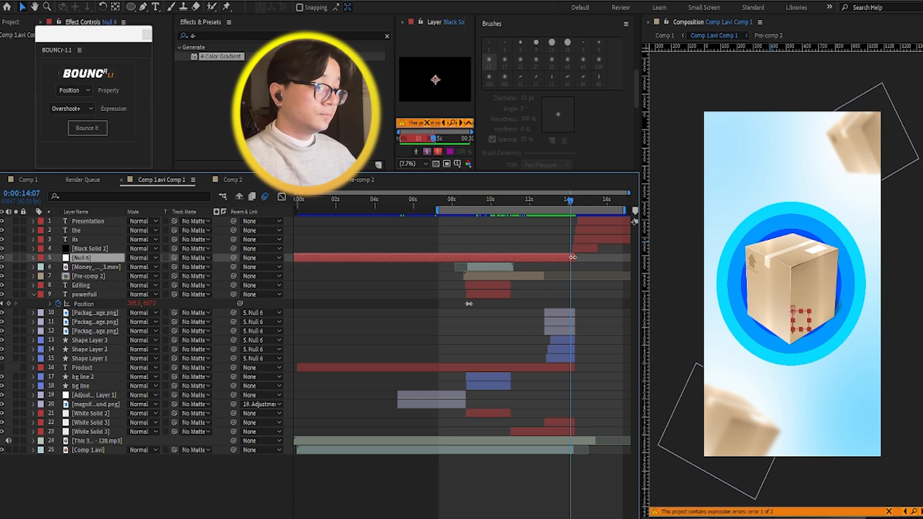
{"action": "key", "text": "p"}
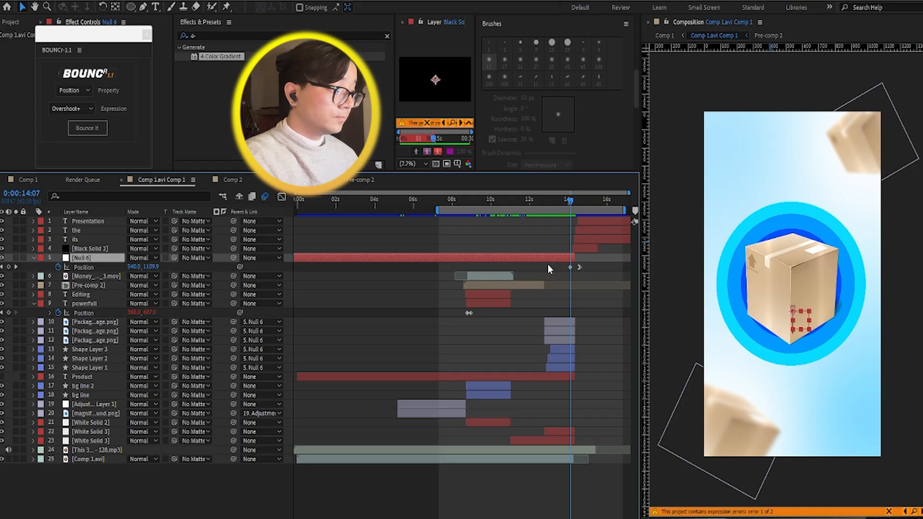
{"action": "left_click", "coordinate": [569, 200]}
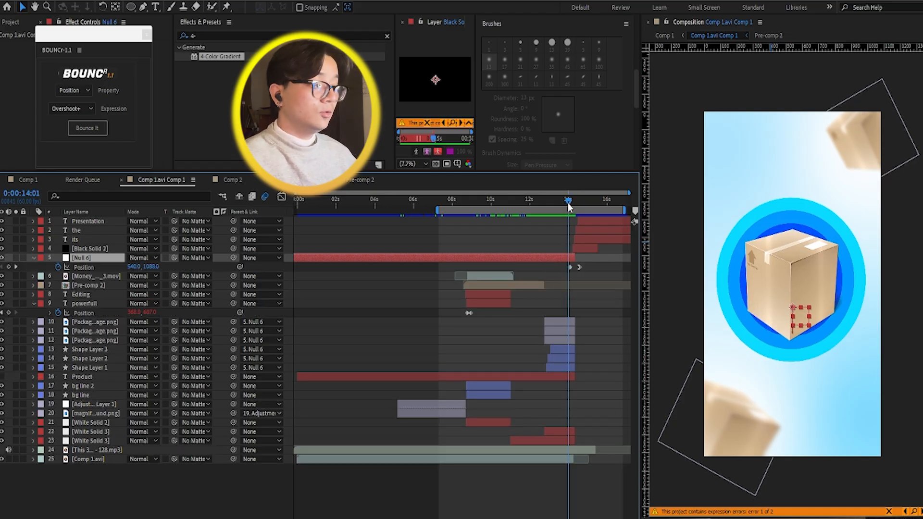
{"action": "left_click_drag", "start_coordinate": [570, 206], "coordinate": [596, 209]}
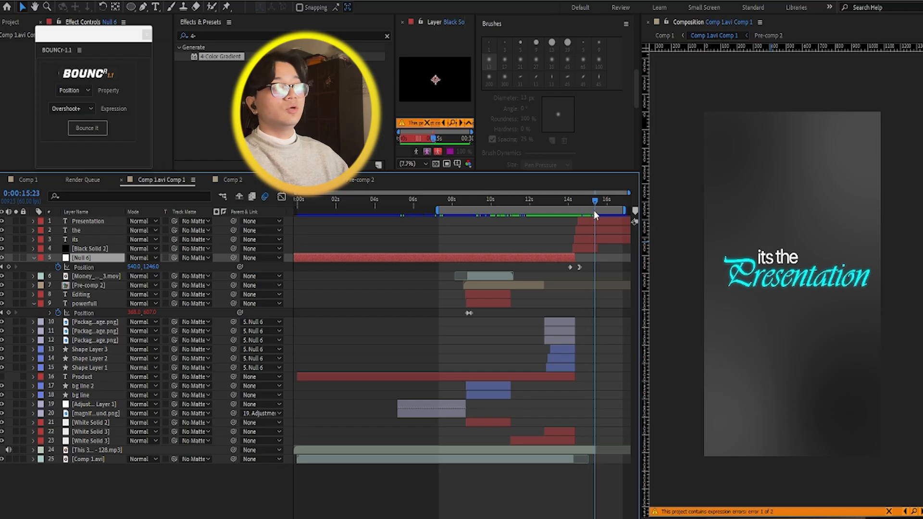
Step: Select the its text layer, move to 0:00:14:54 and examine the Presentation text layer's effects, including Glow, collapsing the layer when done
{"action": "left_click", "coordinate": [588, 242]}
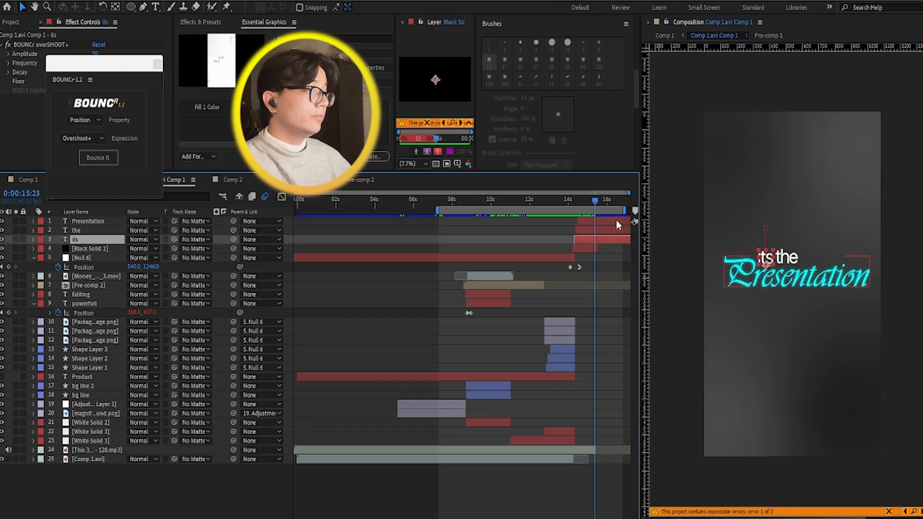
{"action": "left_click_drag", "start_coordinate": [593, 206], "coordinate": [587, 208]}
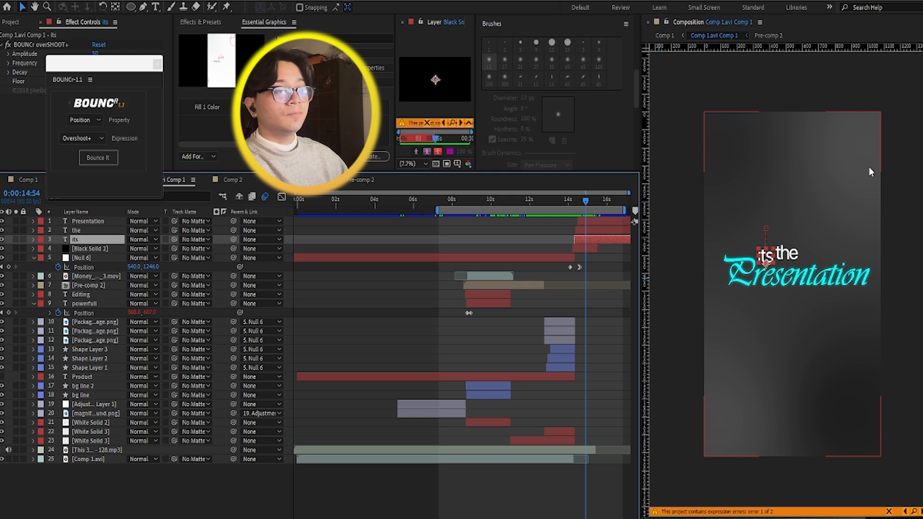
{"action": "left_click", "coordinate": [801, 286]}
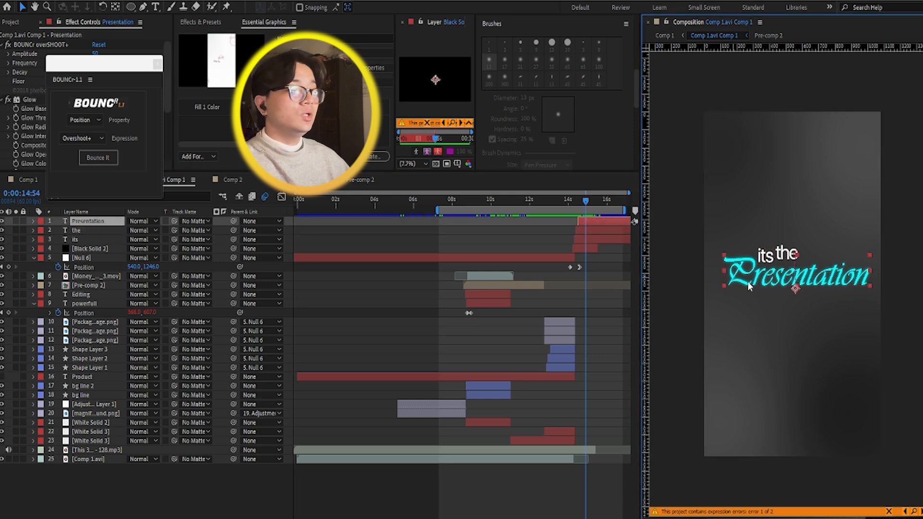
{"action": "left_click", "coordinate": [33, 221]}
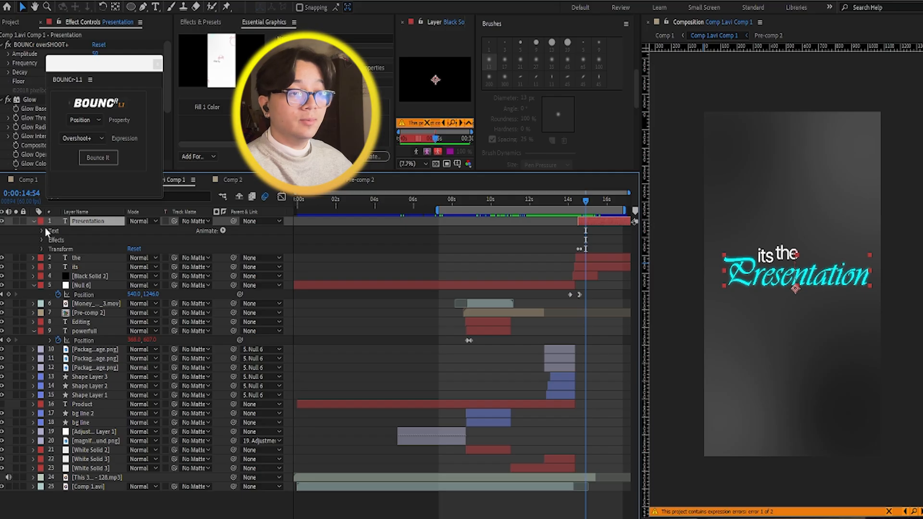
{"action": "left_click", "coordinate": [42, 239]}
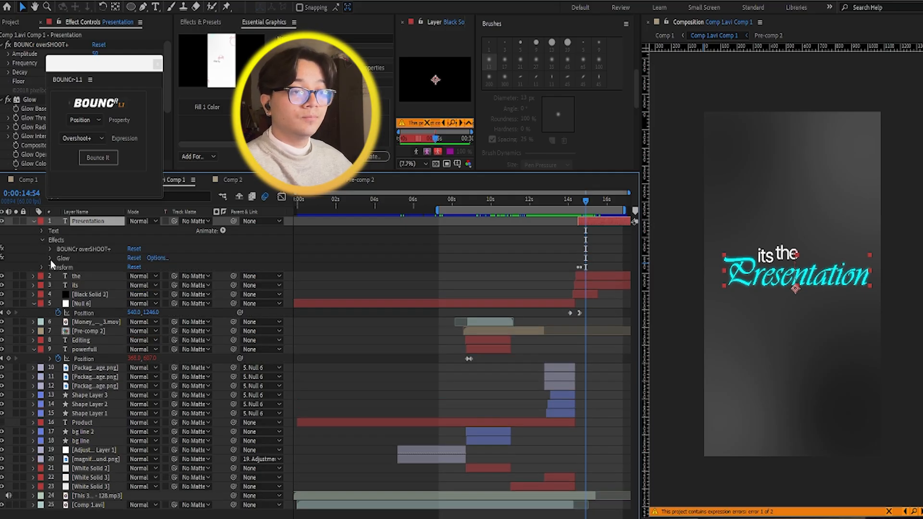
{"action": "left_click", "coordinate": [50, 258]}
{"action": "left_click", "coordinate": [51, 259]}
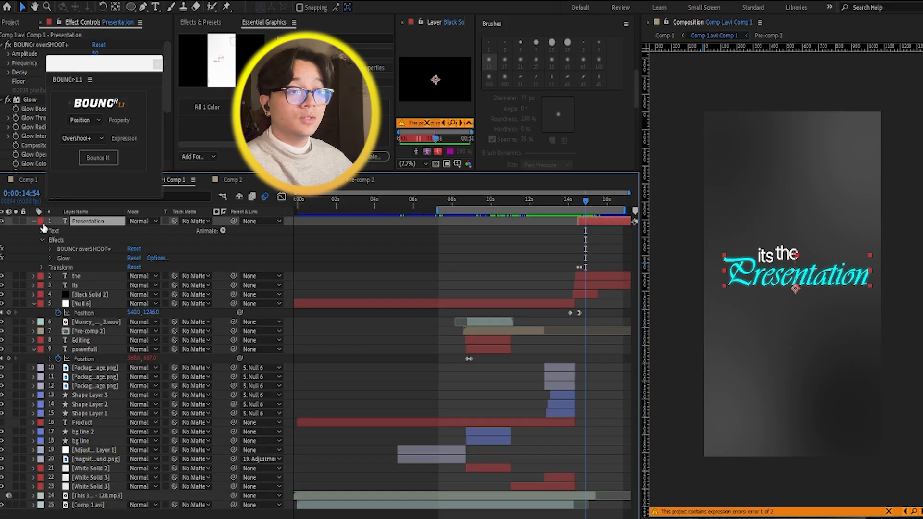
{"action": "left_click", "coordinate": [33, 221]}
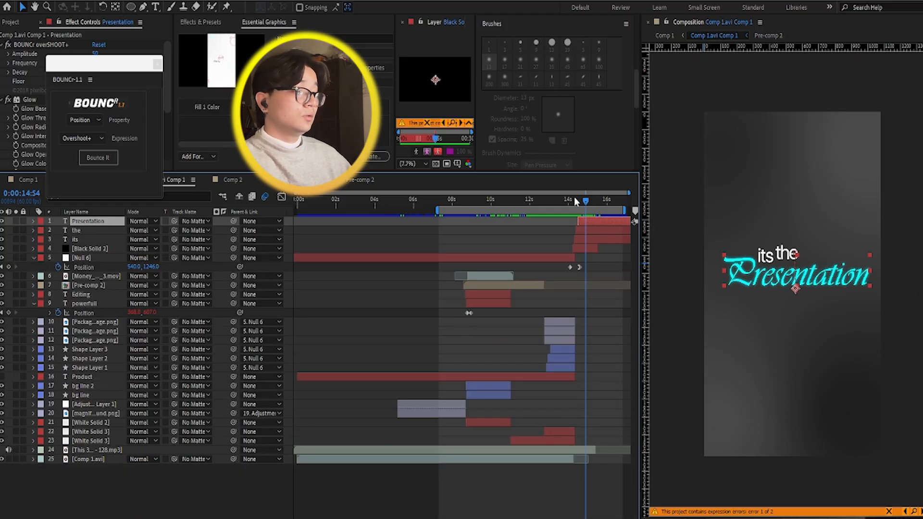
Step: Preview the nested composition and move its work area back to the beginning of the timeline
{"action": "key", "text": "space"}
{"action": "left_click_drag", "start_coordinate": [598, 203], "coordinate": [456, 203]}
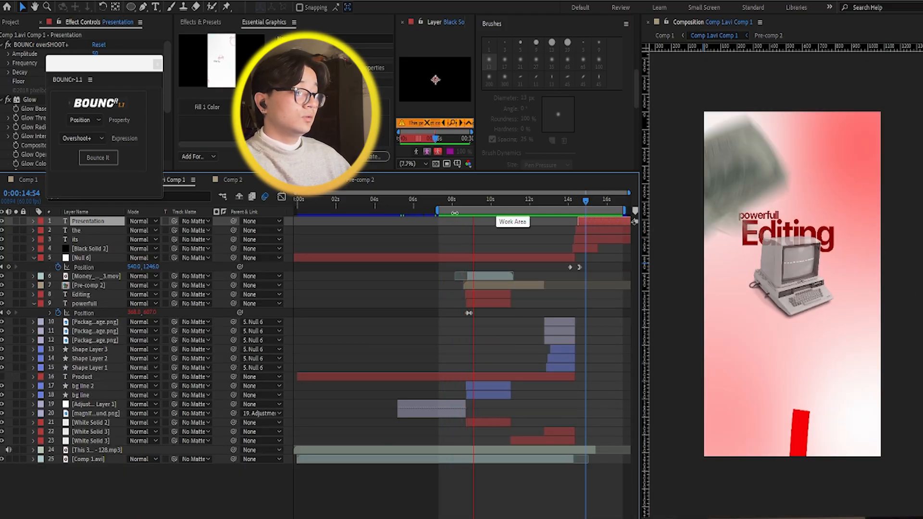
{"action": "key", "text": "space"}
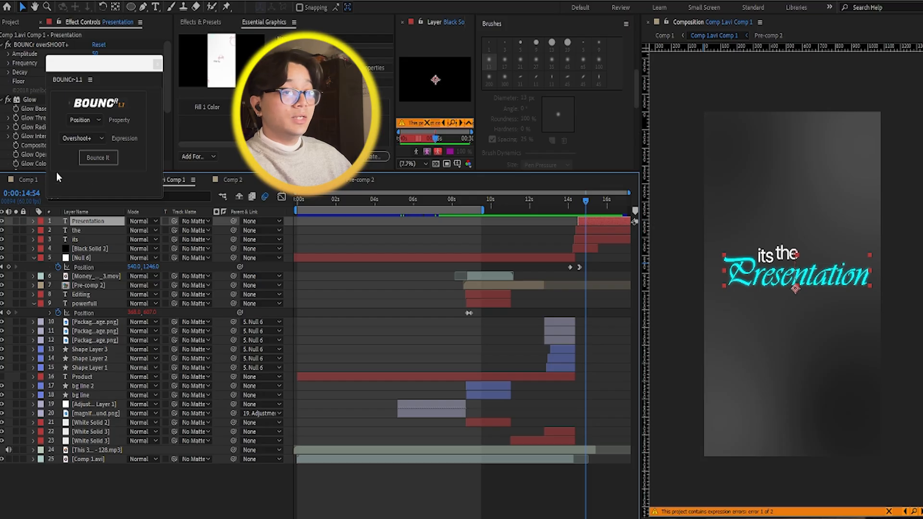
Step: Return to Comp 1's first frame and set the work area from there to about 17 seconds
{"action": "left_click", "coordinate": [20, 182]}
{"action": "key", "text": "Home"}
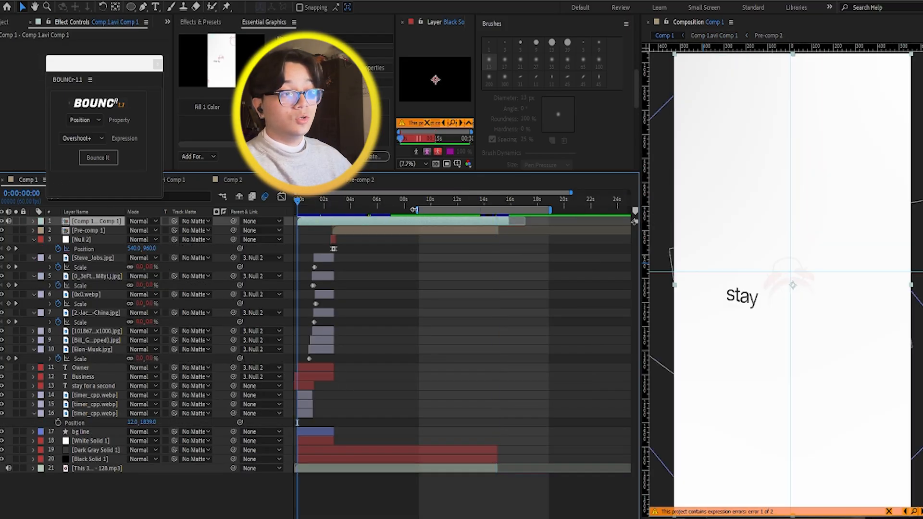
{"action": "key", "text": "b"}
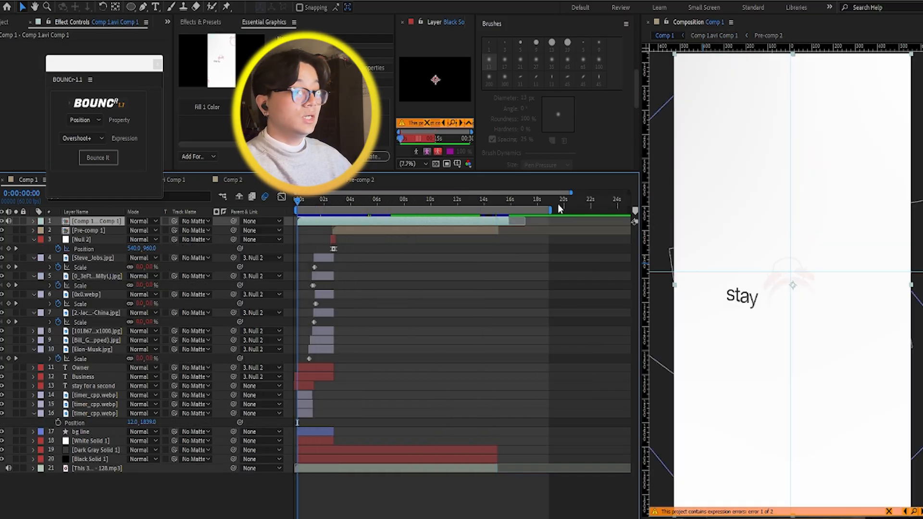
{"action": "left_click_drag", "start_coordinate": [551, 211], "coordinate": [528, 210]}
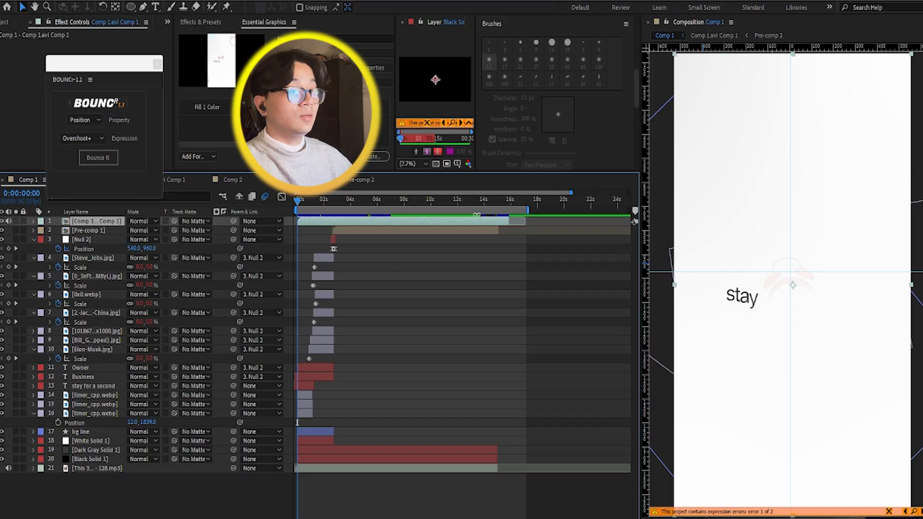